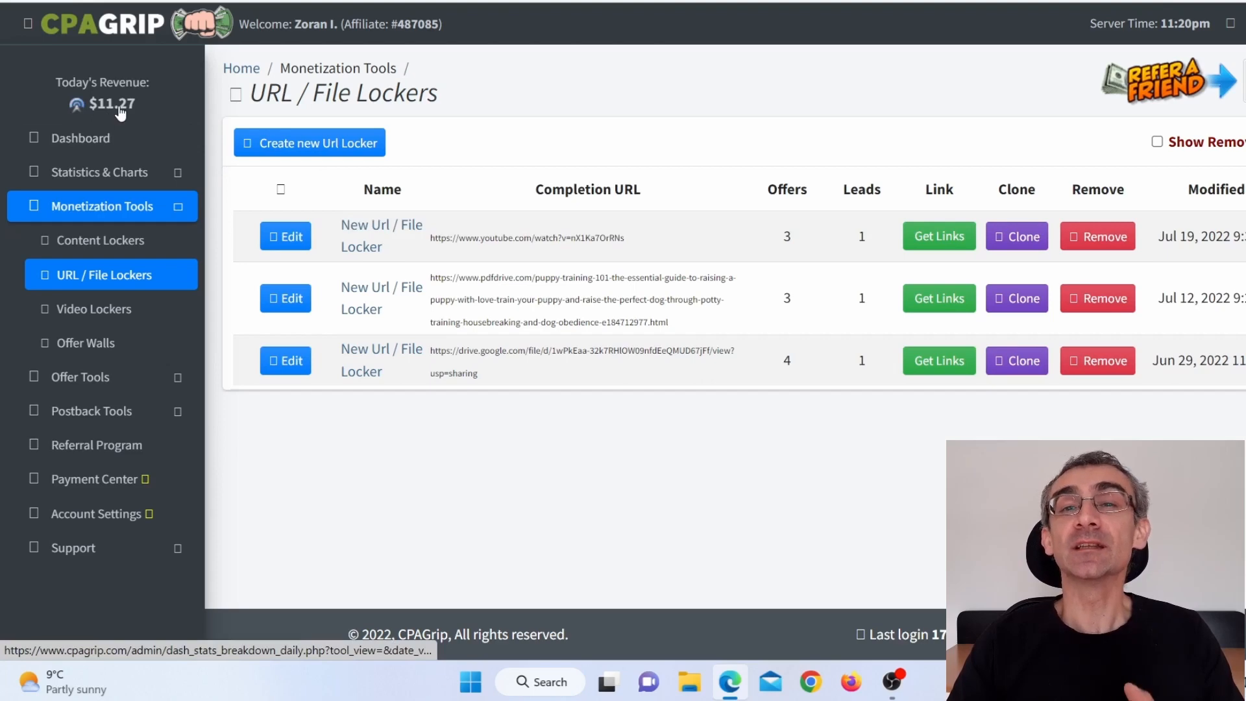
pyautogui.press('F5')
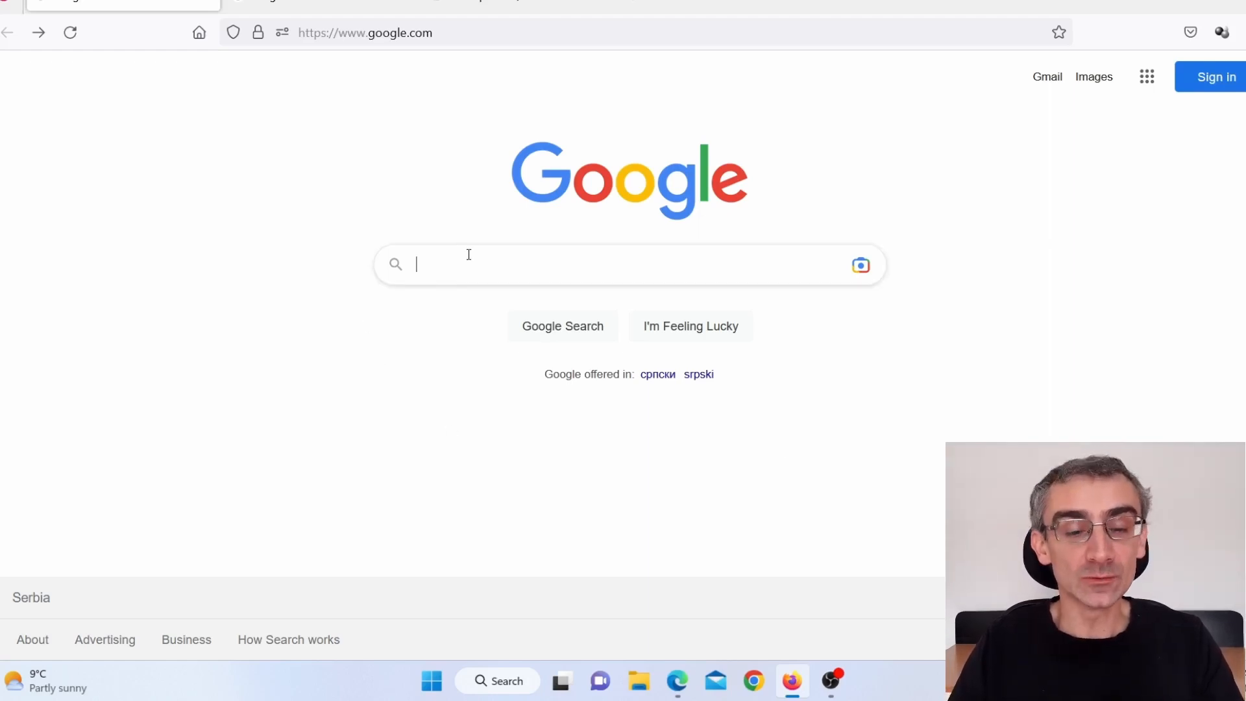
# - Search Google for "top movies 2022" and open IMDb's "Best 20 Movies of 2022" list from the results
pyautogui.write('top movies 2022')
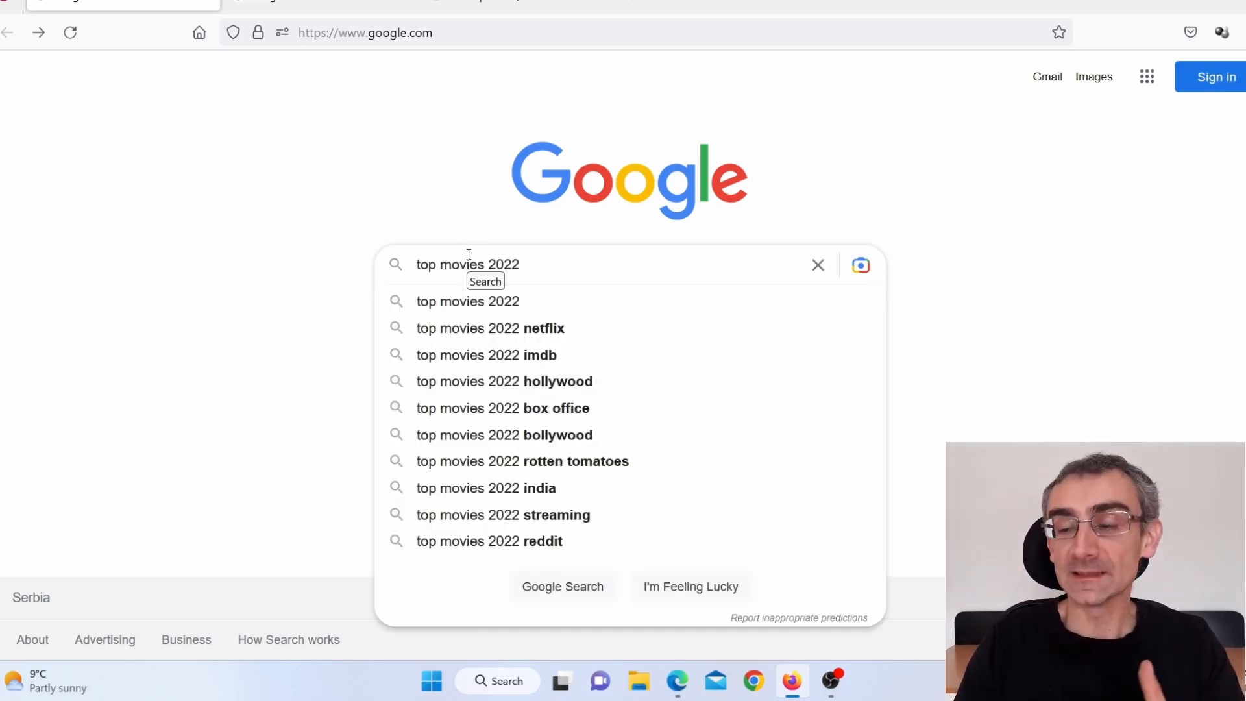
pyautogui.press('Return')
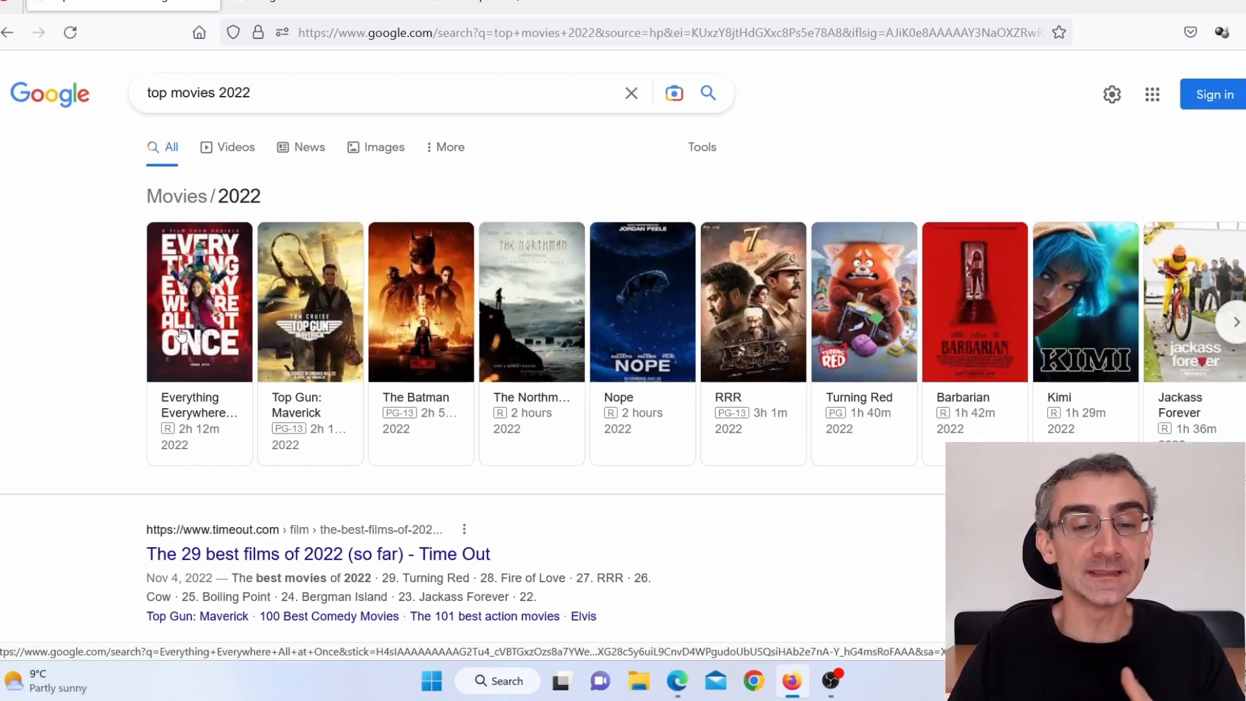
pyautogui.scroll(-10, 20, 441)
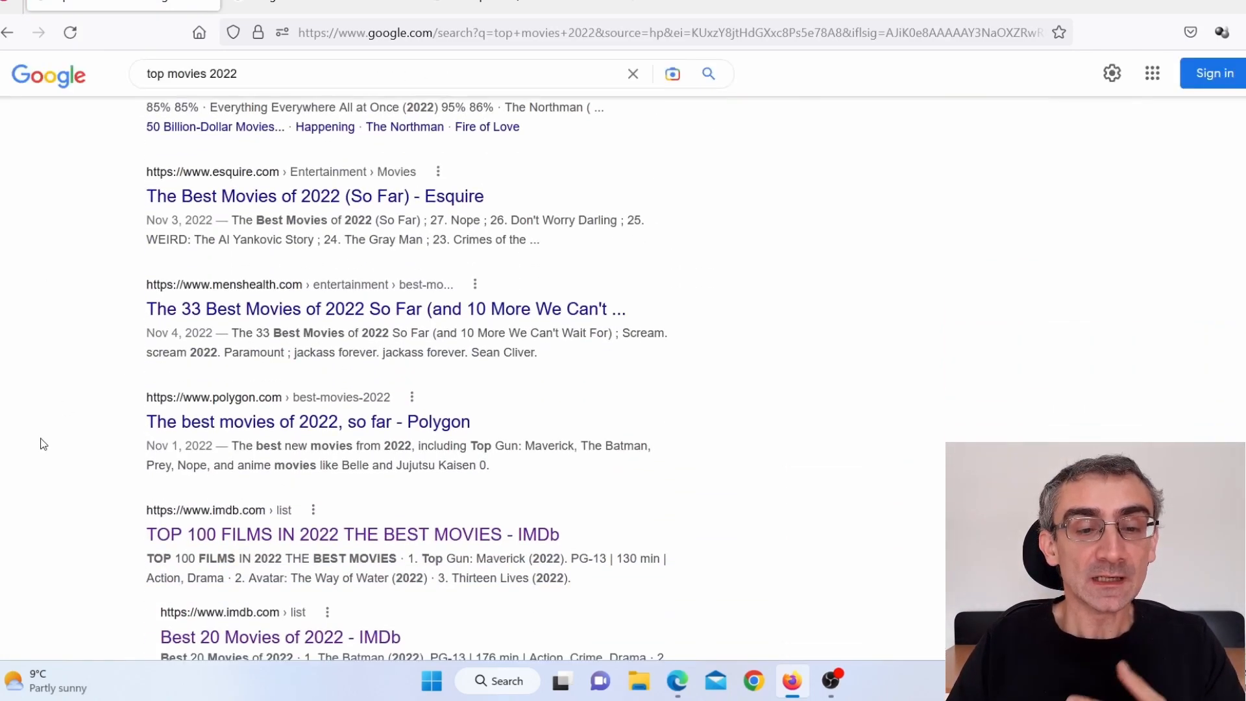
pyautogui.scroll(-4, 43, 444)
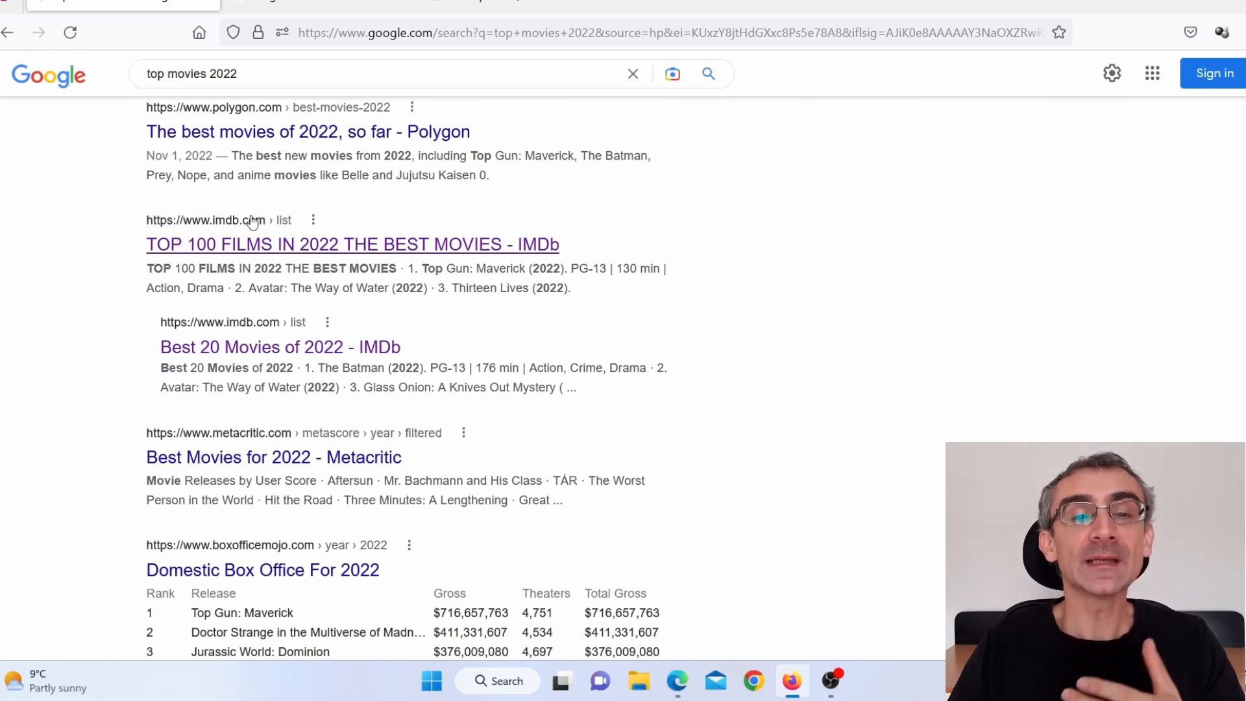
pyautogui.click(274, 359)
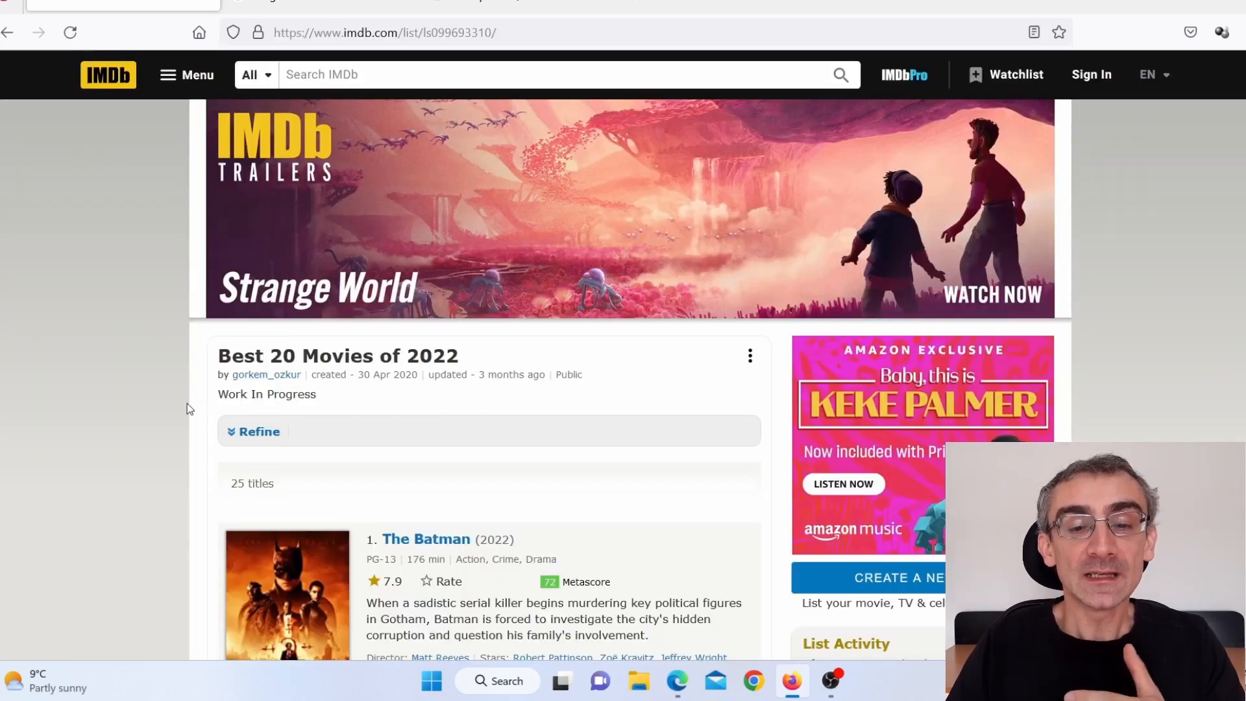
# - Look through the IMDb list and copy the title of its first movie, The Batman
pyautogui.scroll(-5, 133, 419)
pyautogui.scroll(-15, 133, 418)
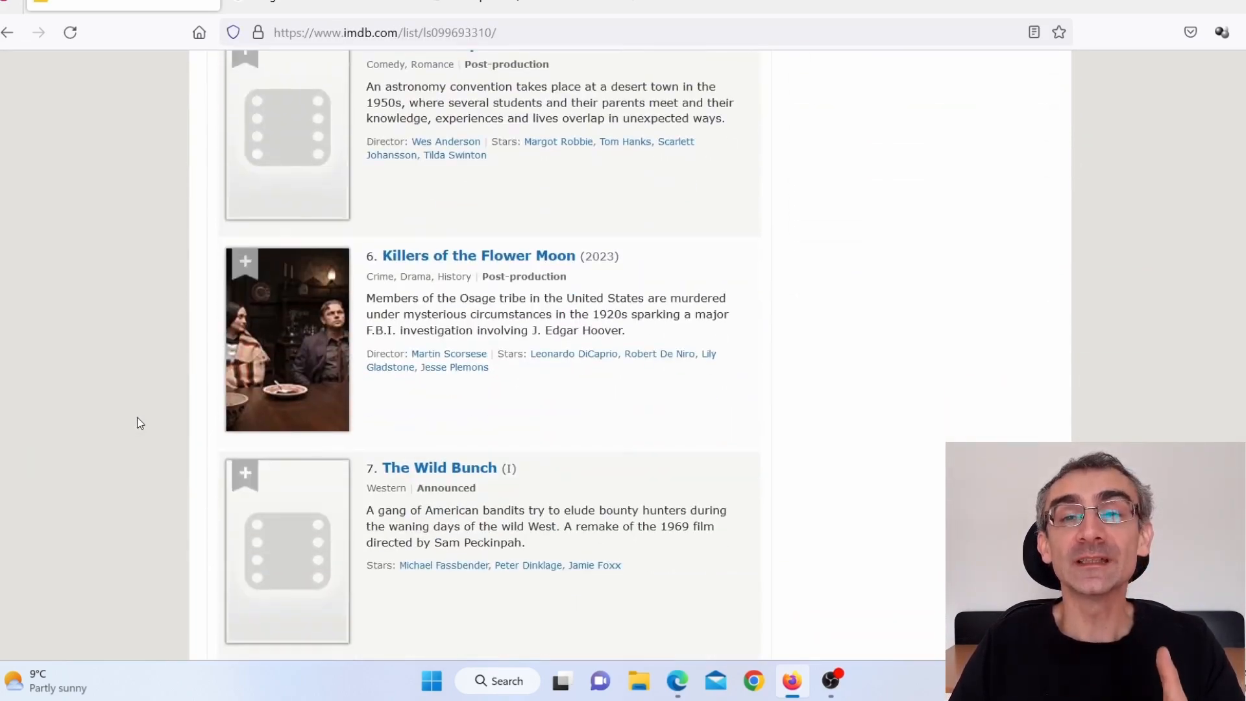
pyautogui.scroll(18, 138, 423)
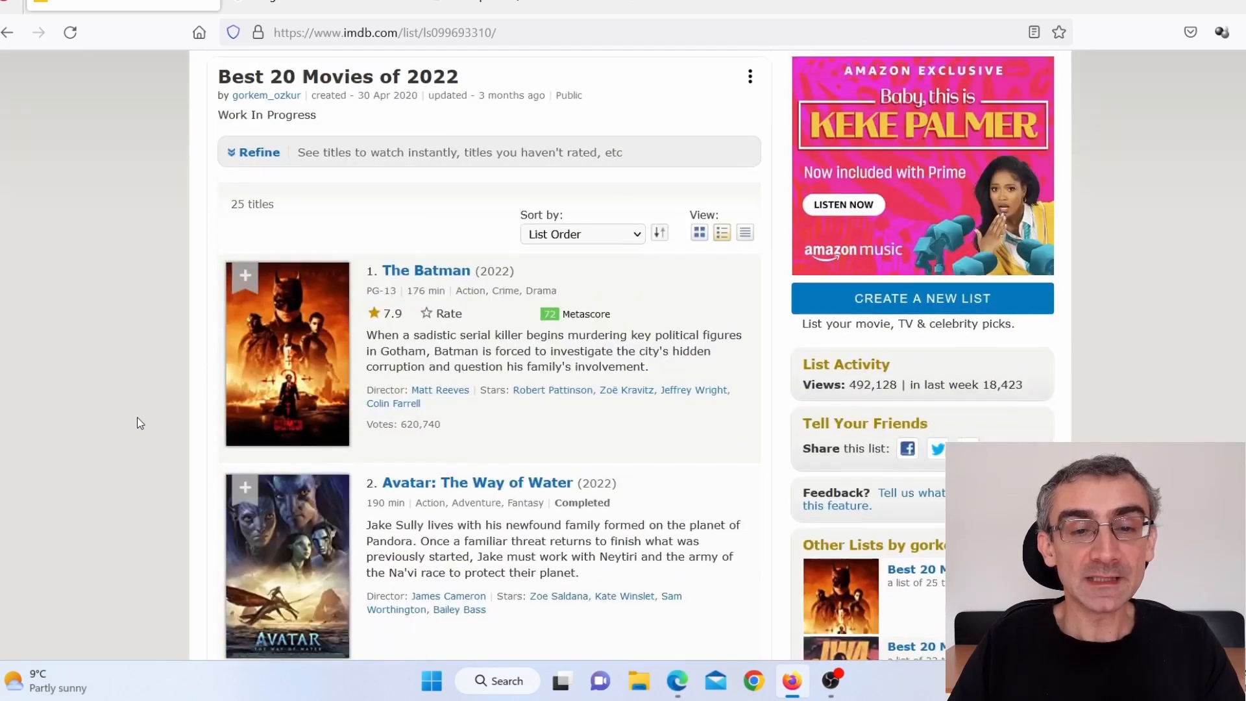
pyautogui.scroll(-2, 139, 421)
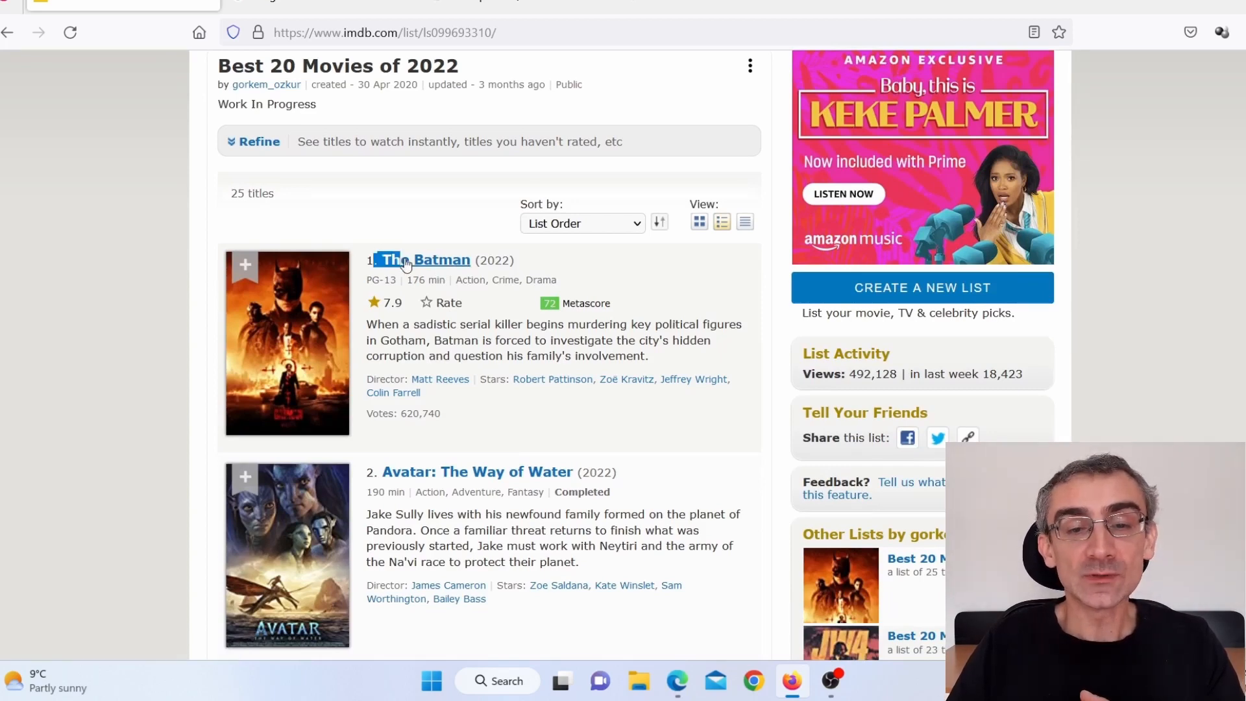
pyautogui.moveTo(462, 262); pyautogui.dragTo(479, 256)
pyautogui.hotkey('ctrl', 'c')
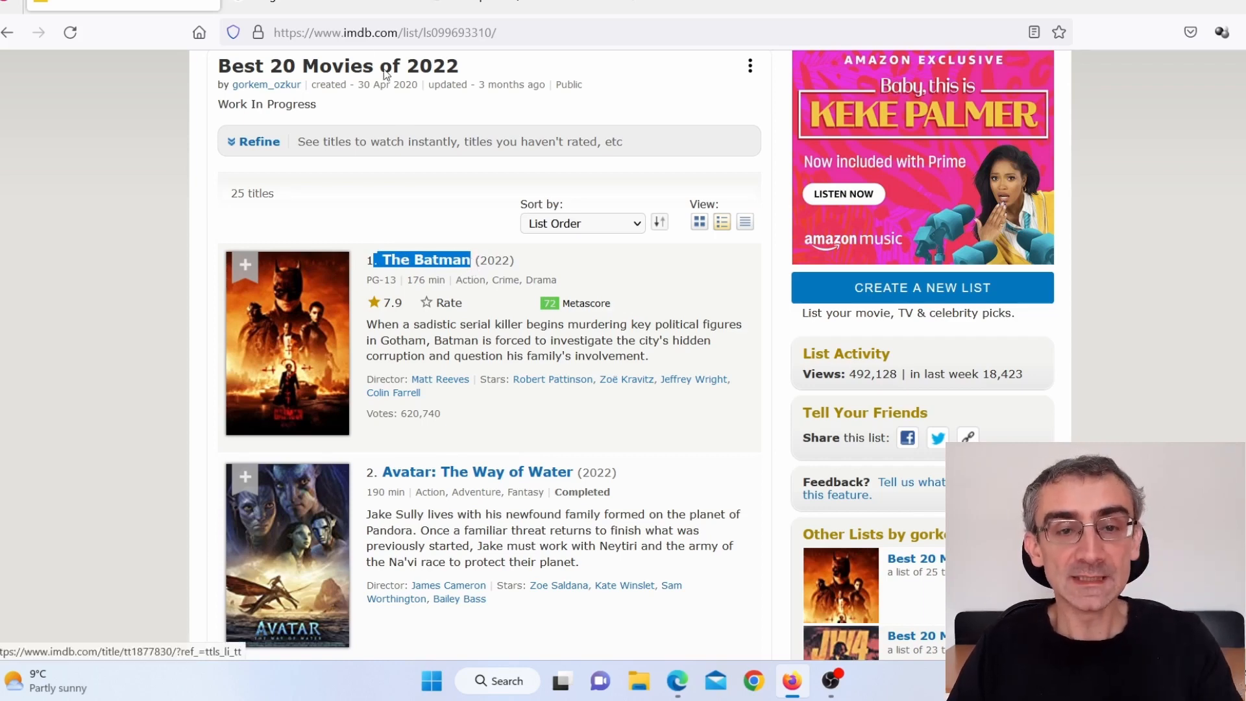
# - Search Google for "The Batman 2022" using the copied title and narrow the image results to posters
pyautogui.click(322, 5)
pyautogui.hotkey('ctrl', 'v')
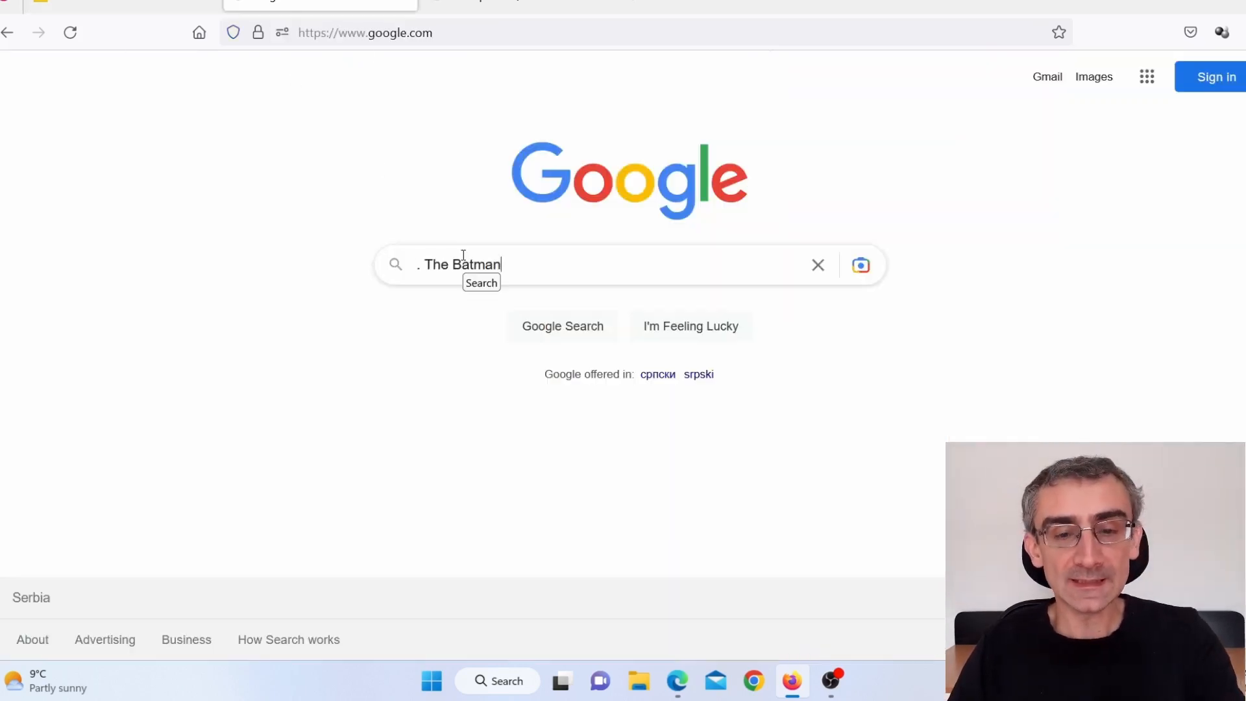
pyautogui.click(426, 264)
pyautogui.press('BackSpace')
pyautogui.press('BackSpace')
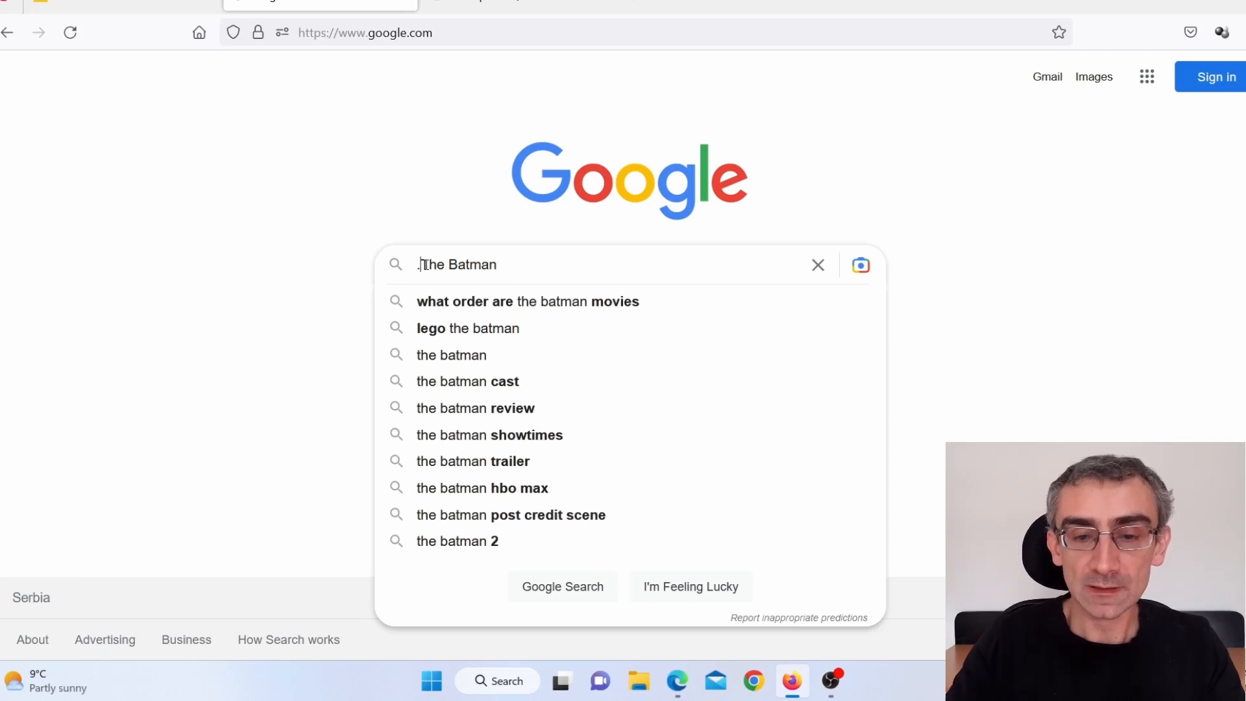
pyautogui.click(506, 271)
pyautogui.write('2022')
pyautogui.press('Return')
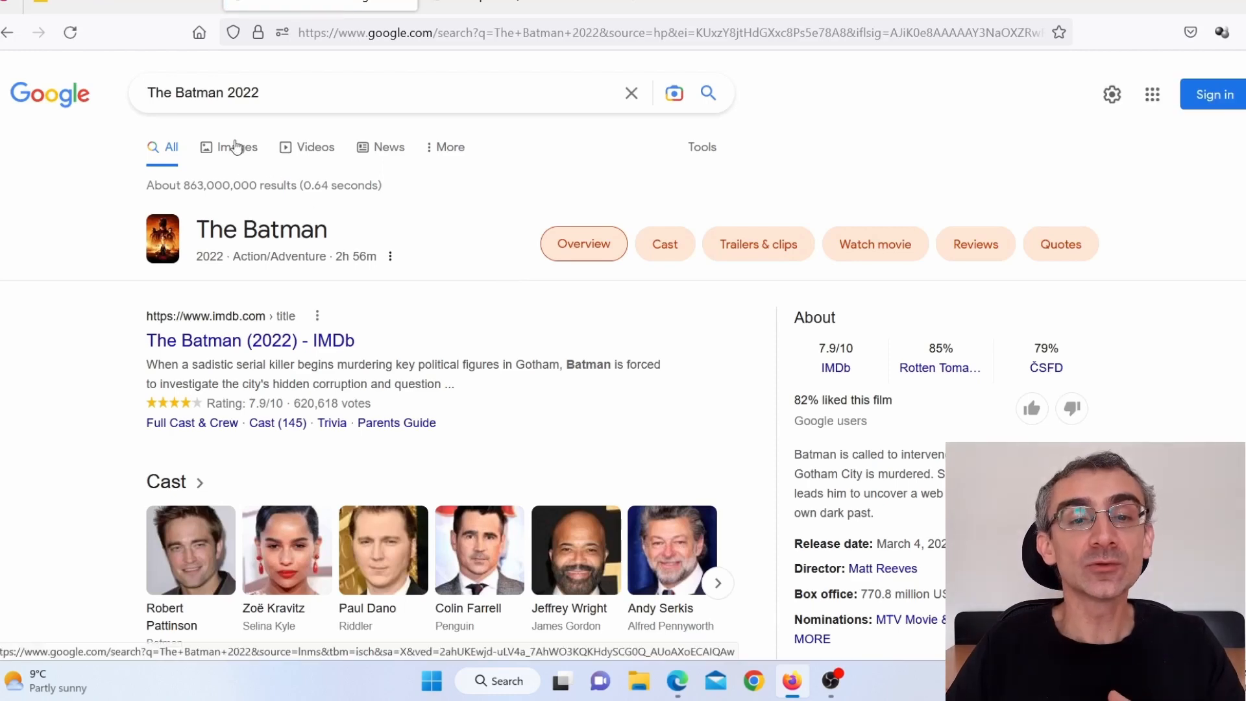
pyautogui.click(237, 151)
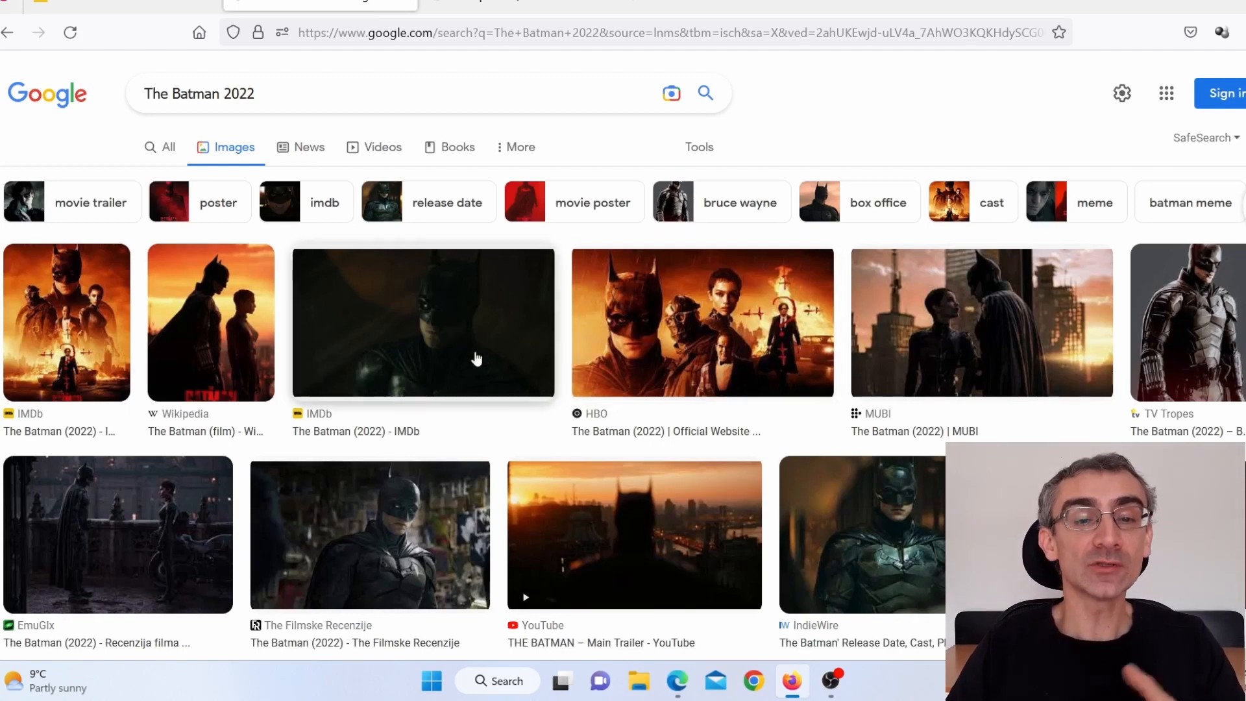
pyautogui.click(212, 205)
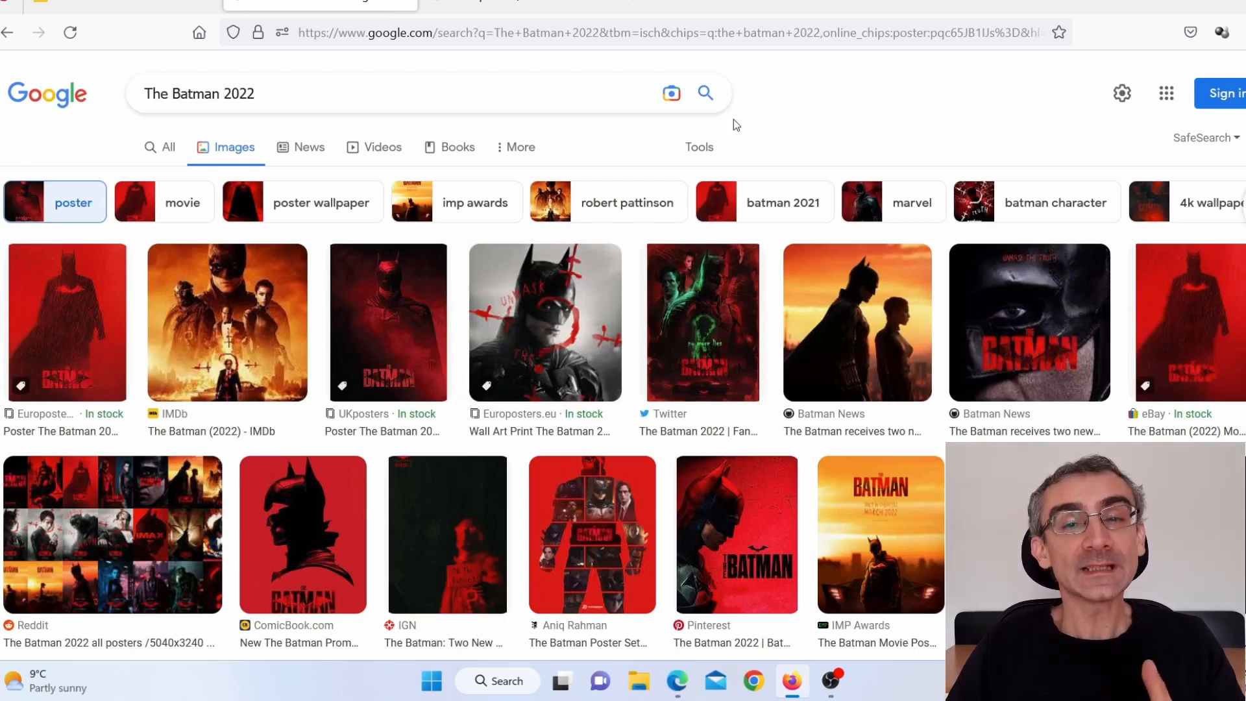
# - Switch to CPAGrip and create a new URL locker, accepting its terms of service
pyautogui.click(517, 5)
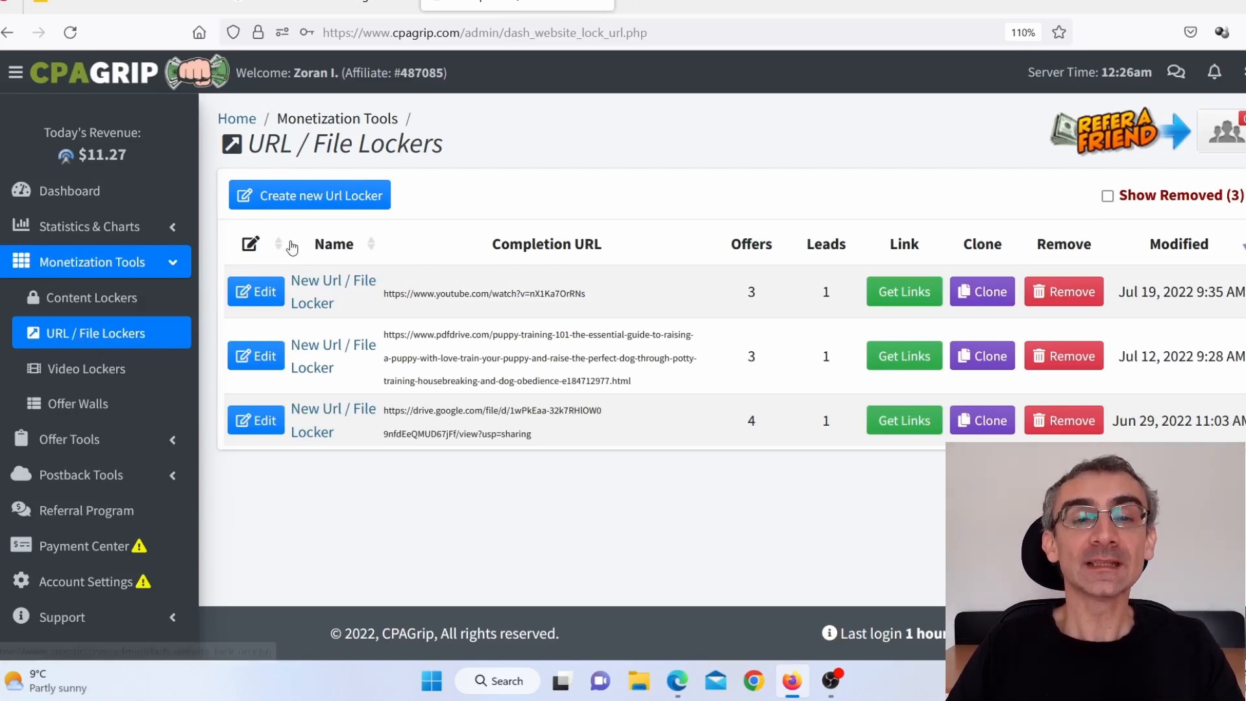
pyautogui.click(315, 209)
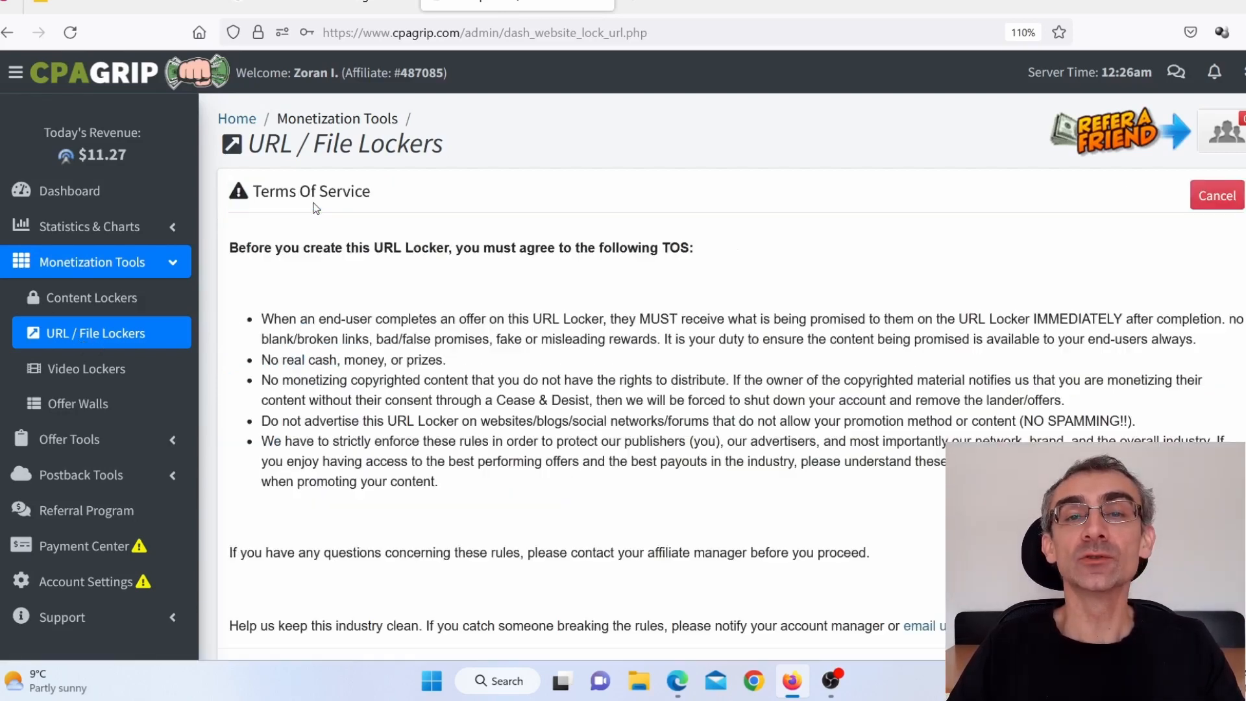
pyautogui.scroll(-3, 348, 363)
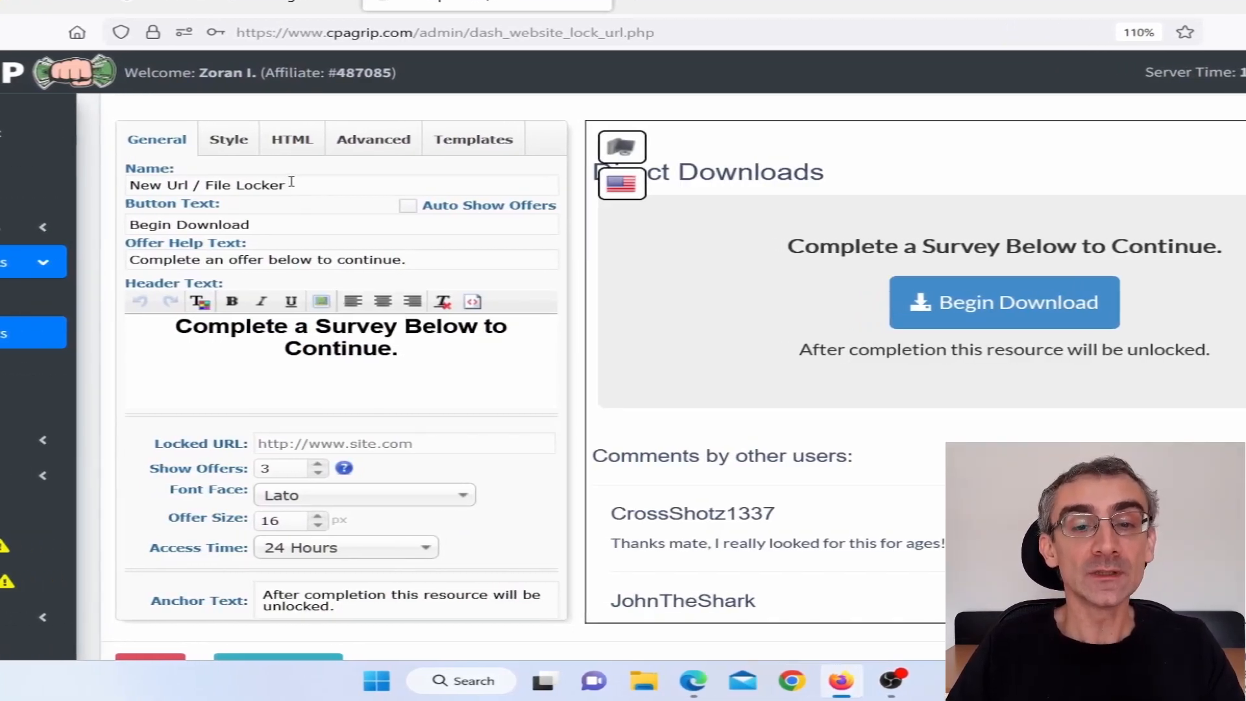
# - Name the locker "The Batman 2022" and set its button text to "Watch /Download"
pyautogui.moveTo(304, 185); pyautogui.dragTo(18, 194)
pyautogui.write('. The Batman 2022')
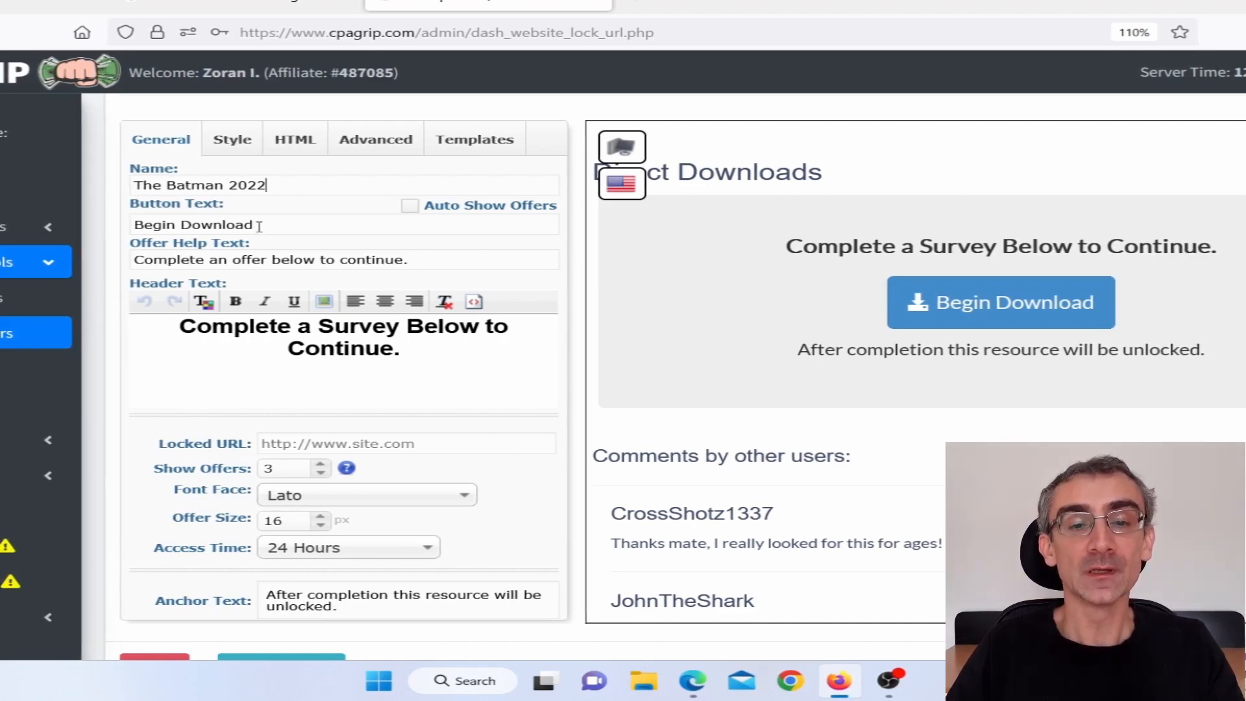
pyautogui.moveTo(259, 227); pyautogui.dragTo(135, 238)
pyautogui.write('W')
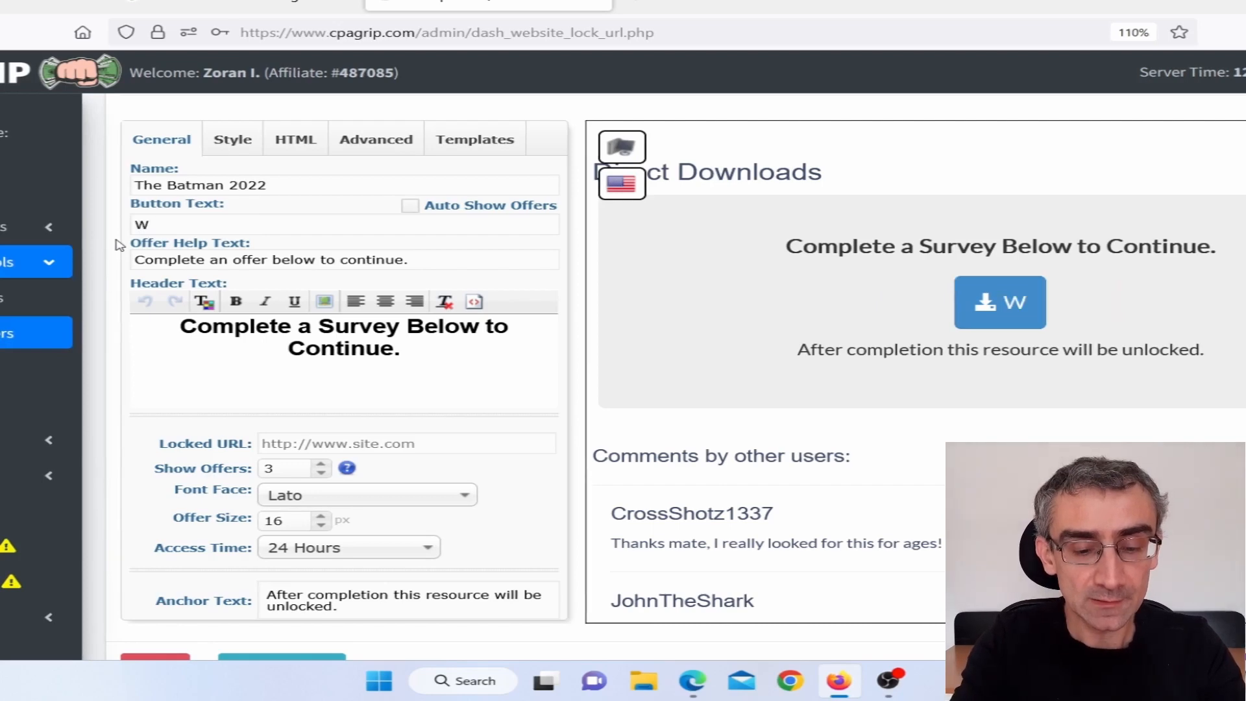
pyautogui.write('atch ')
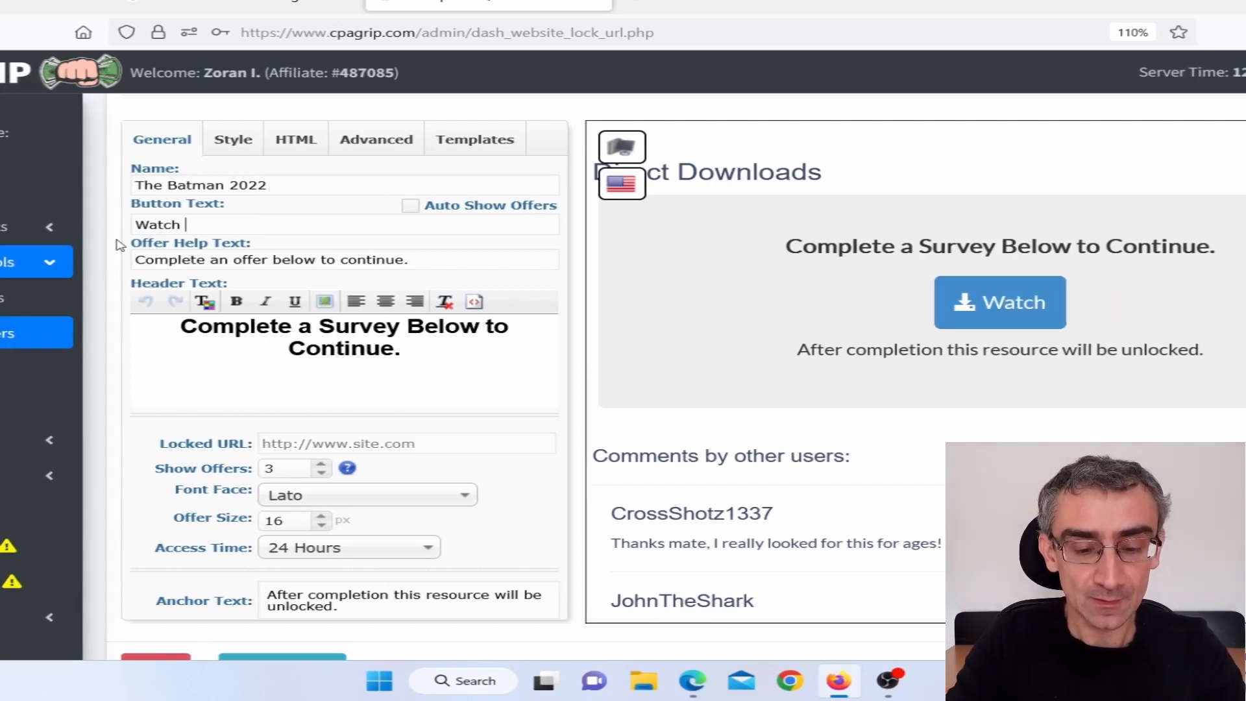
pyautogui.write('/')
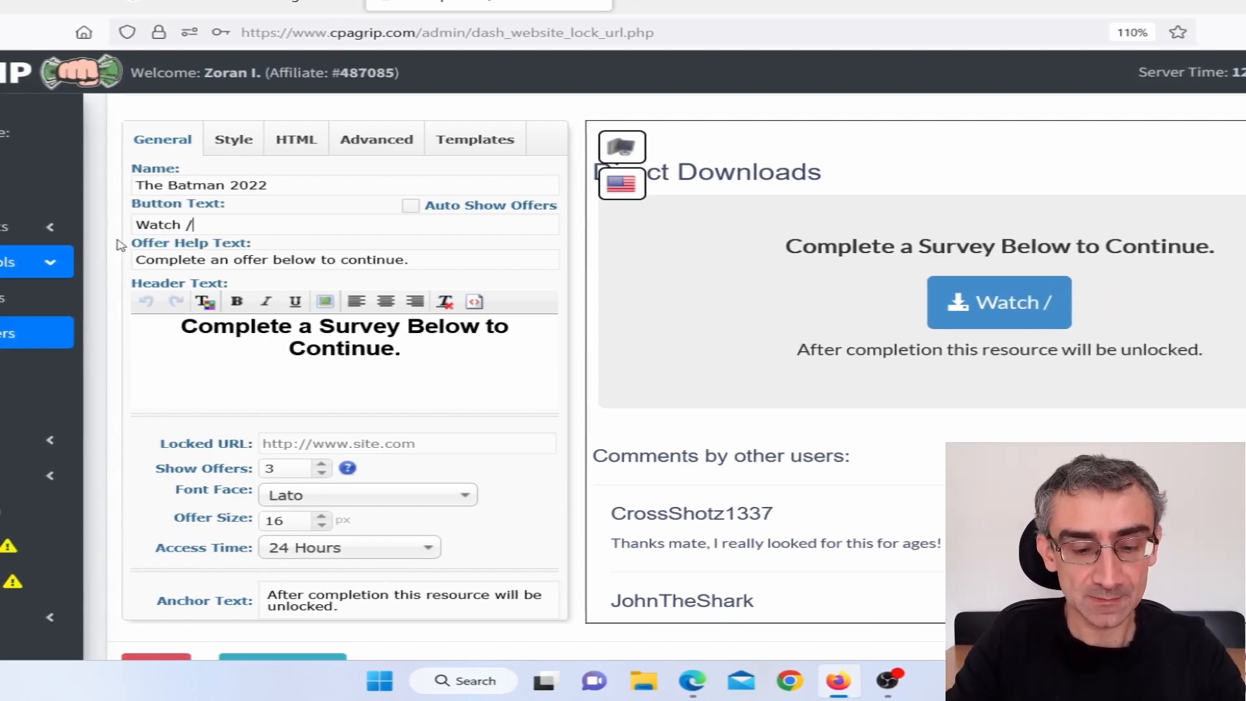
pyautogui.write('Do')
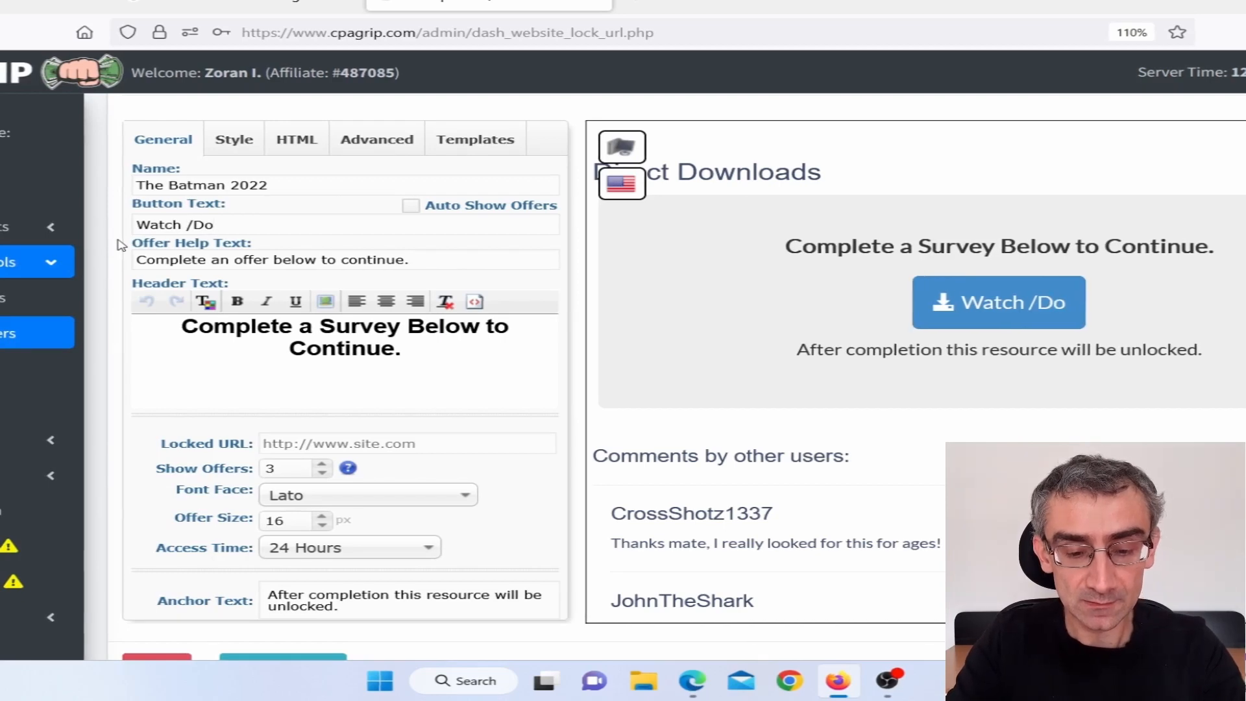
pyautogui.write('wnload')
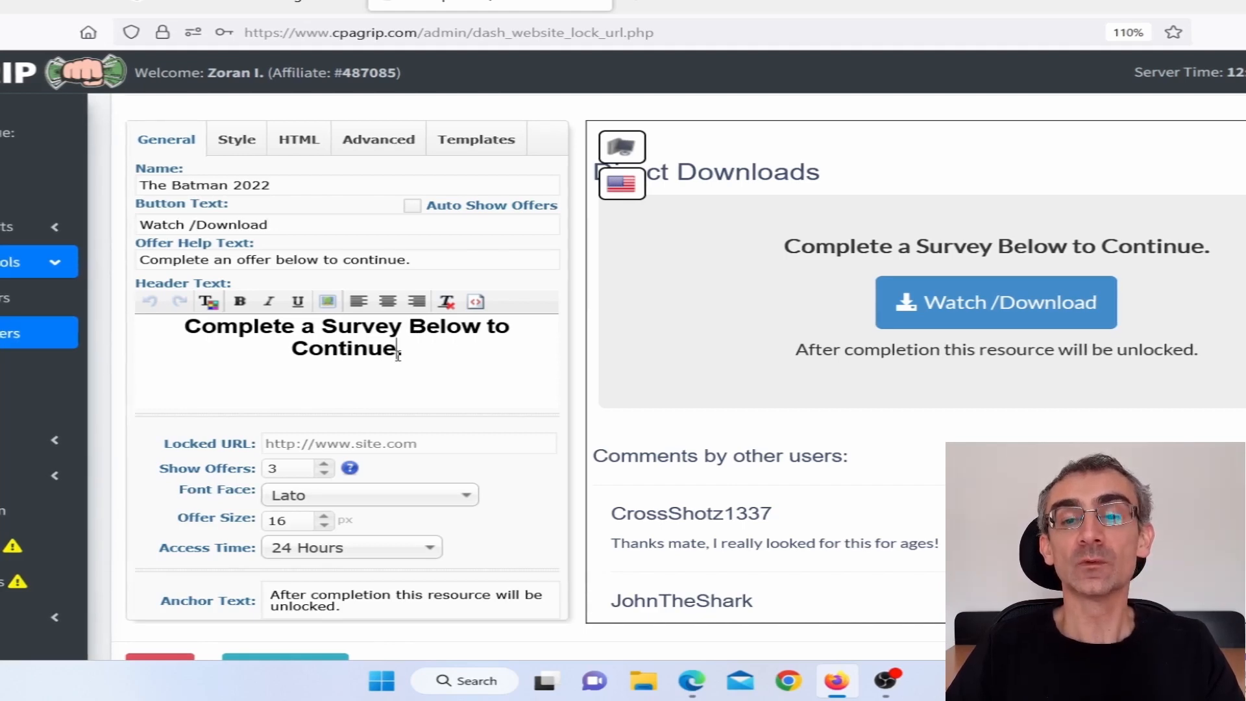
# - Extend the locker's header text to read "Complete a Survey Below to Continue To Watch This Movie For Free."
pyautogui.click(399, 356)
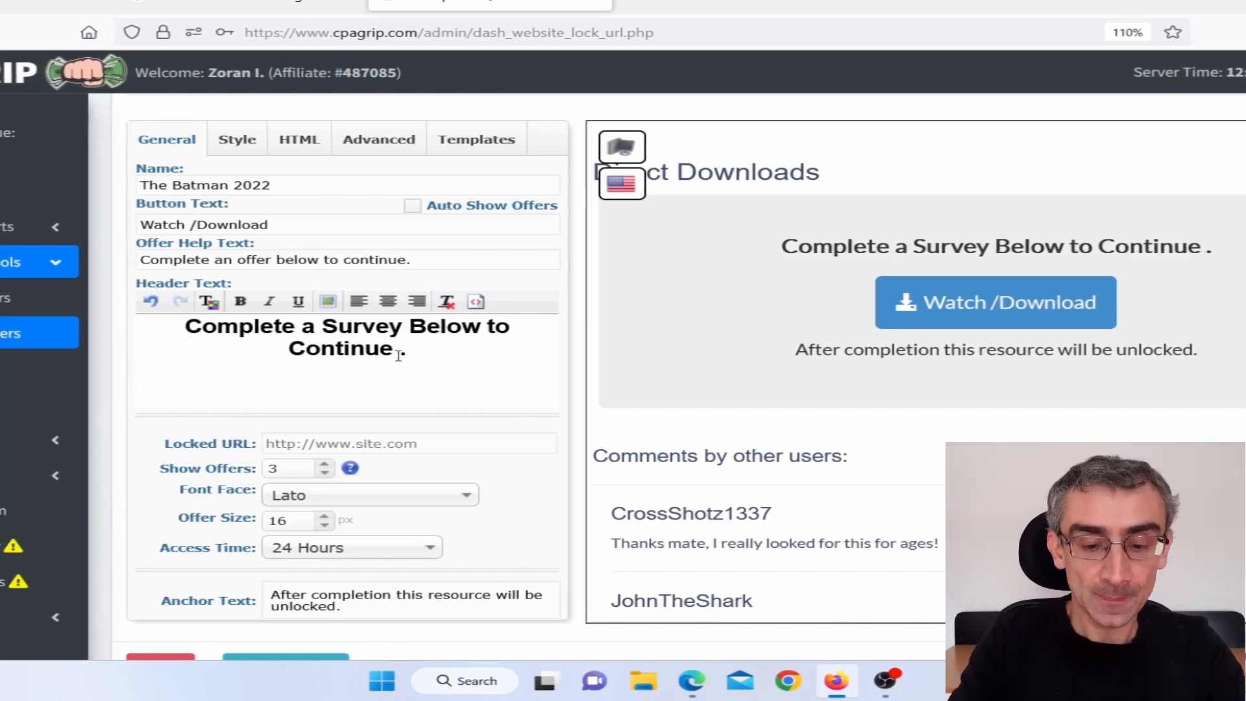
pyautogui.write('To Watch M')
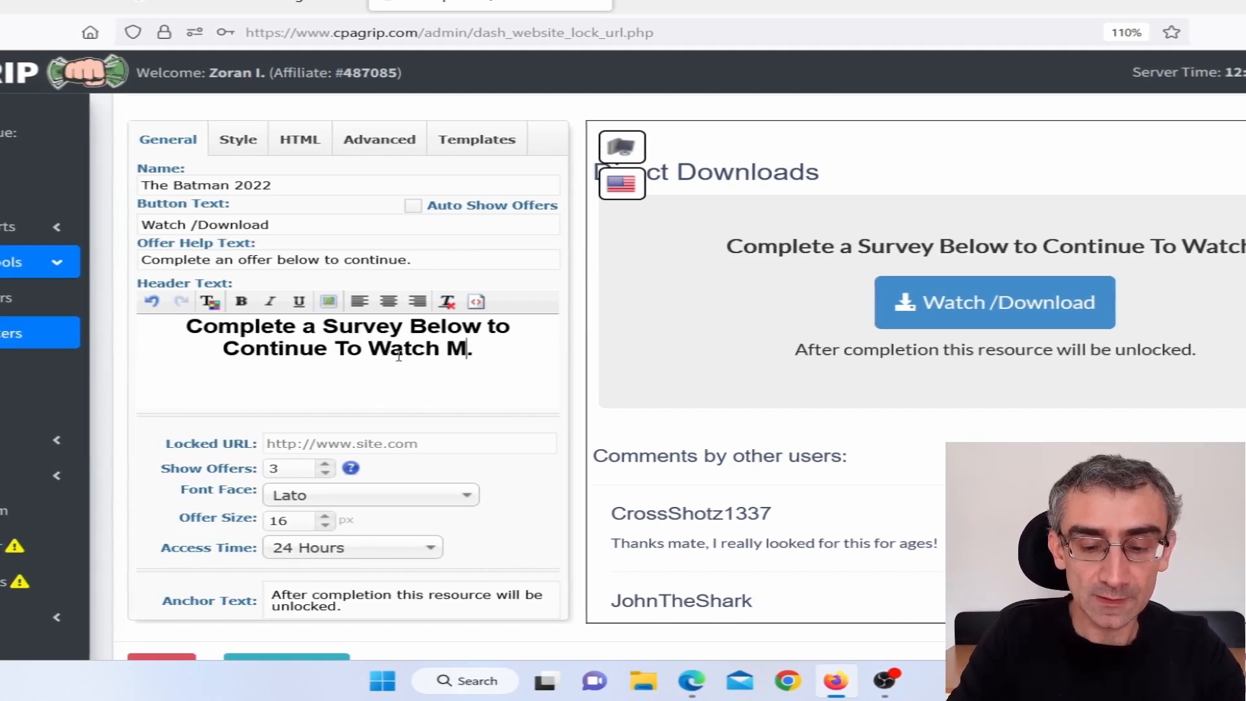
pyautogui.press('BackSpace')
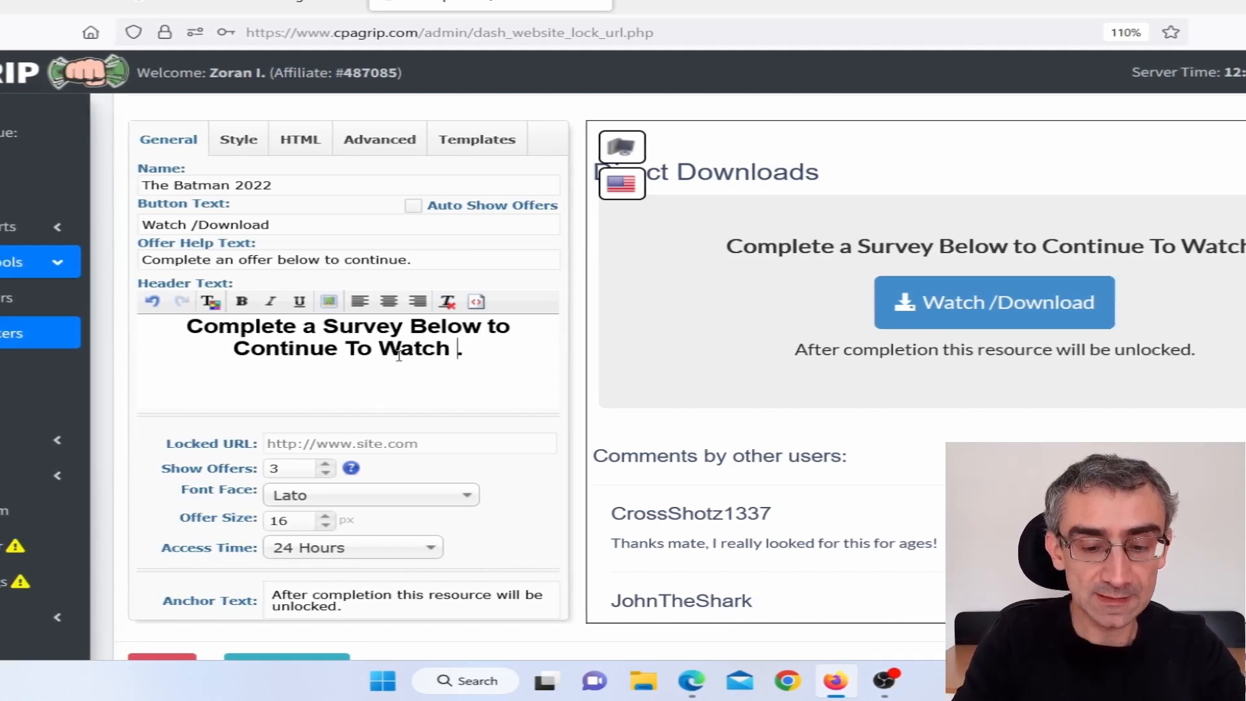
pyautogui.write('This')
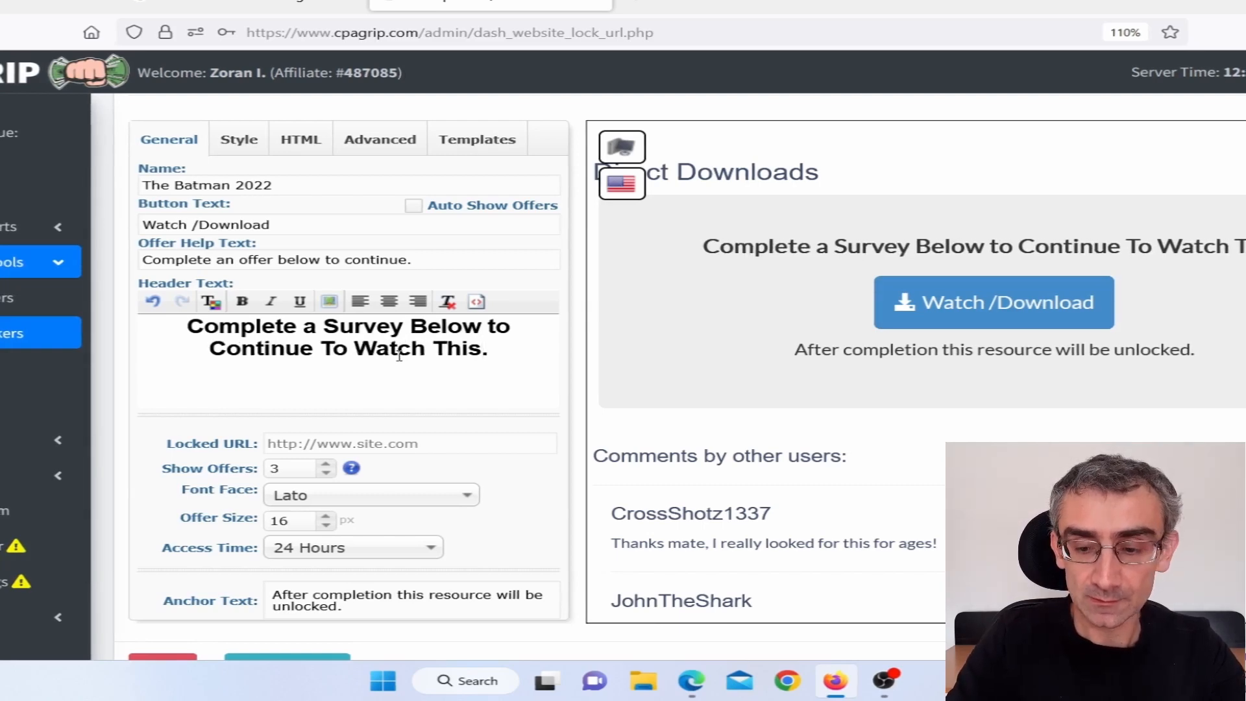
pyautogui.write(' Movie ')
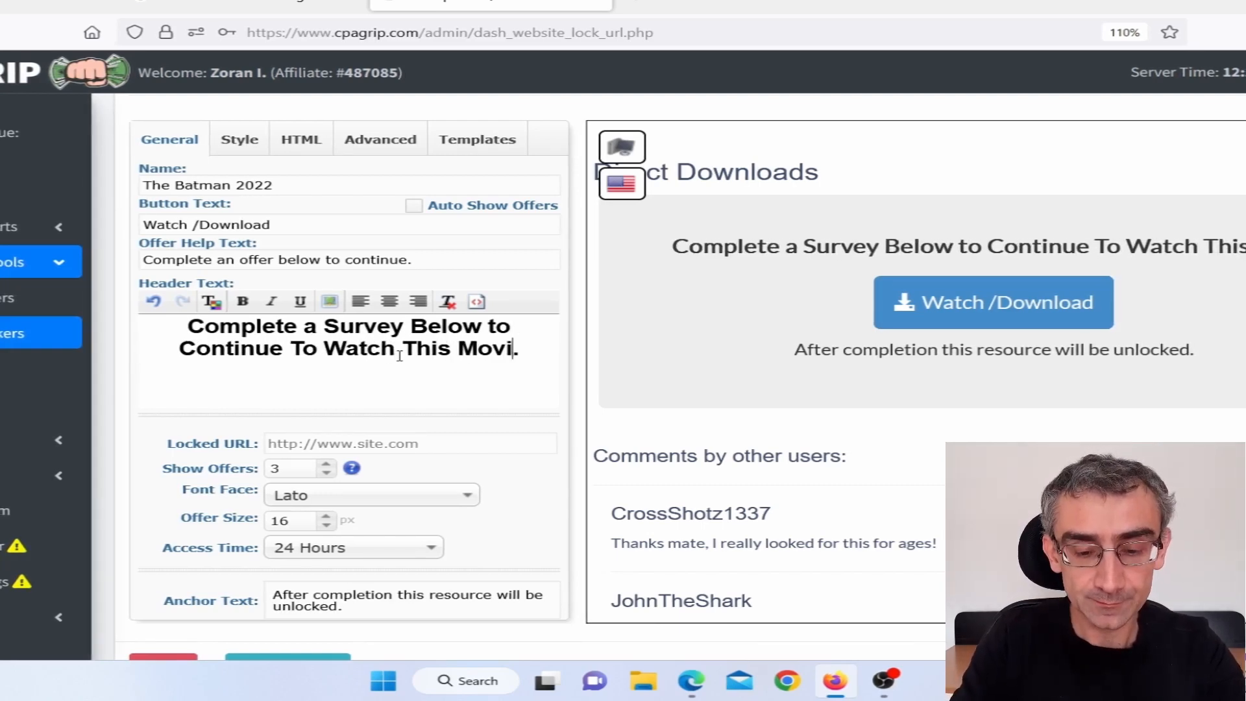
pyautogui.write('For Free')
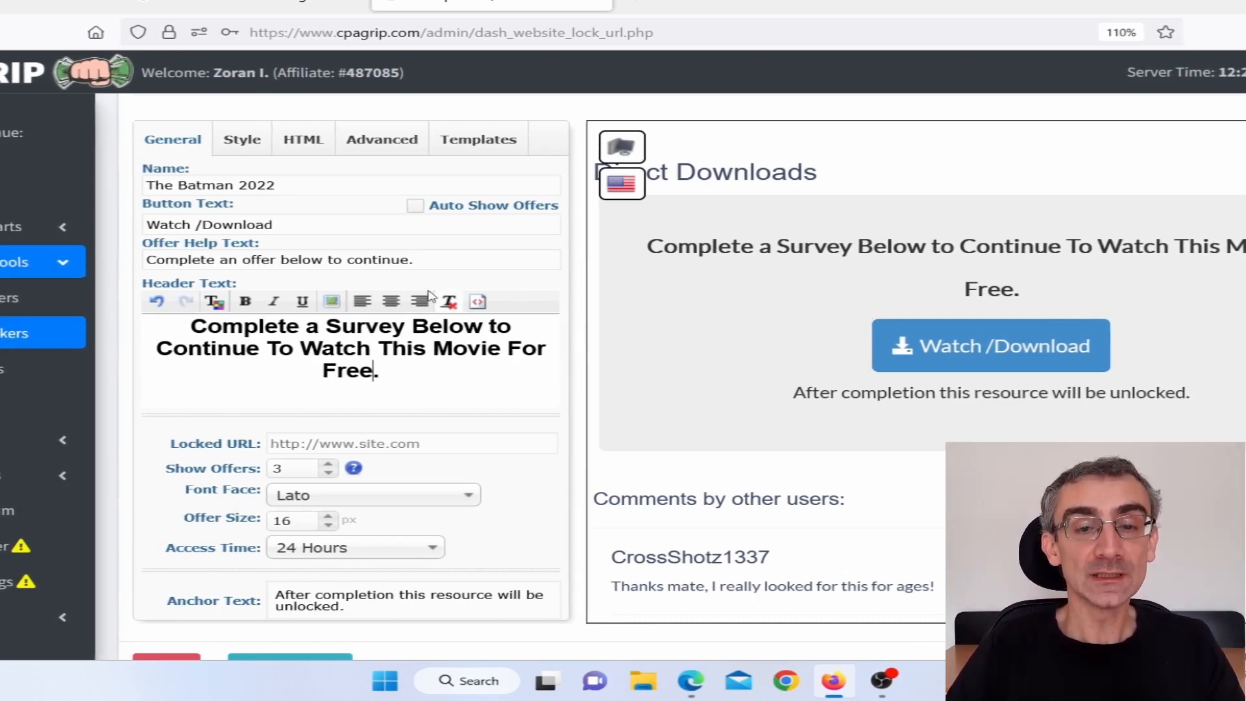
# - Copy the image link of the red eBay Batman poster from the medium-size Google image results and insert that image into the locker's header text
pyautogui.click(332, 302)
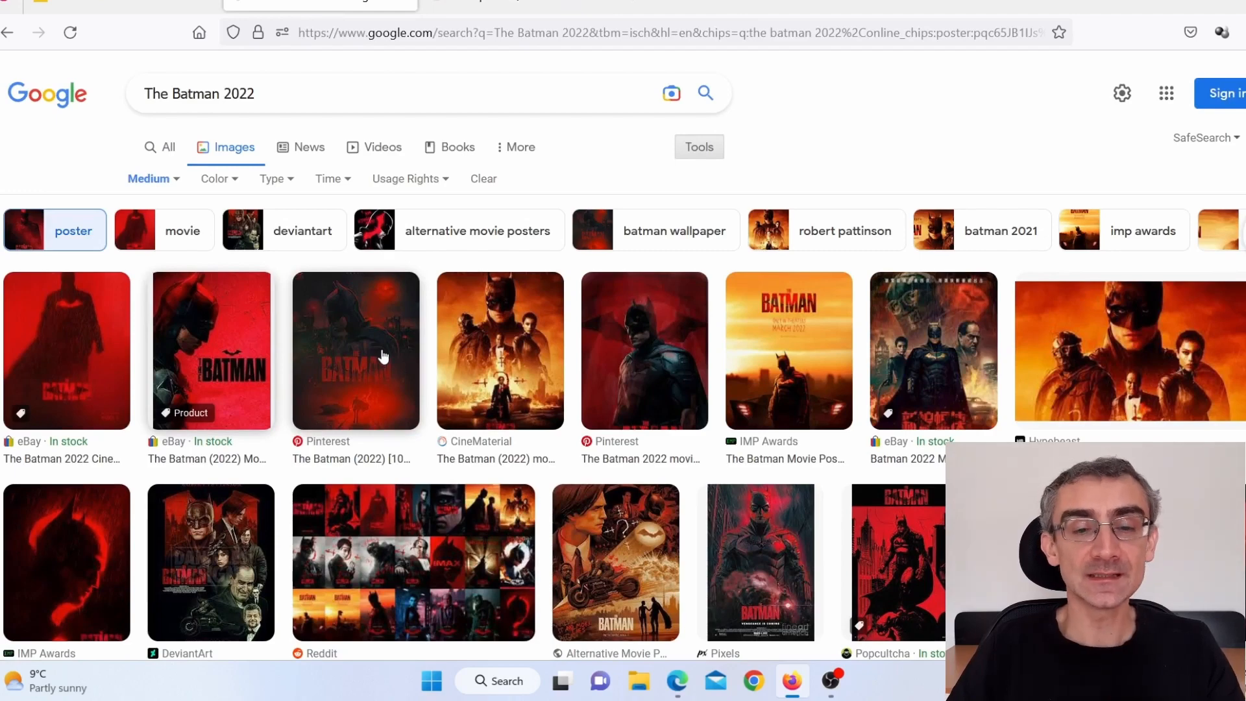
pyautogui.click(210, 361)
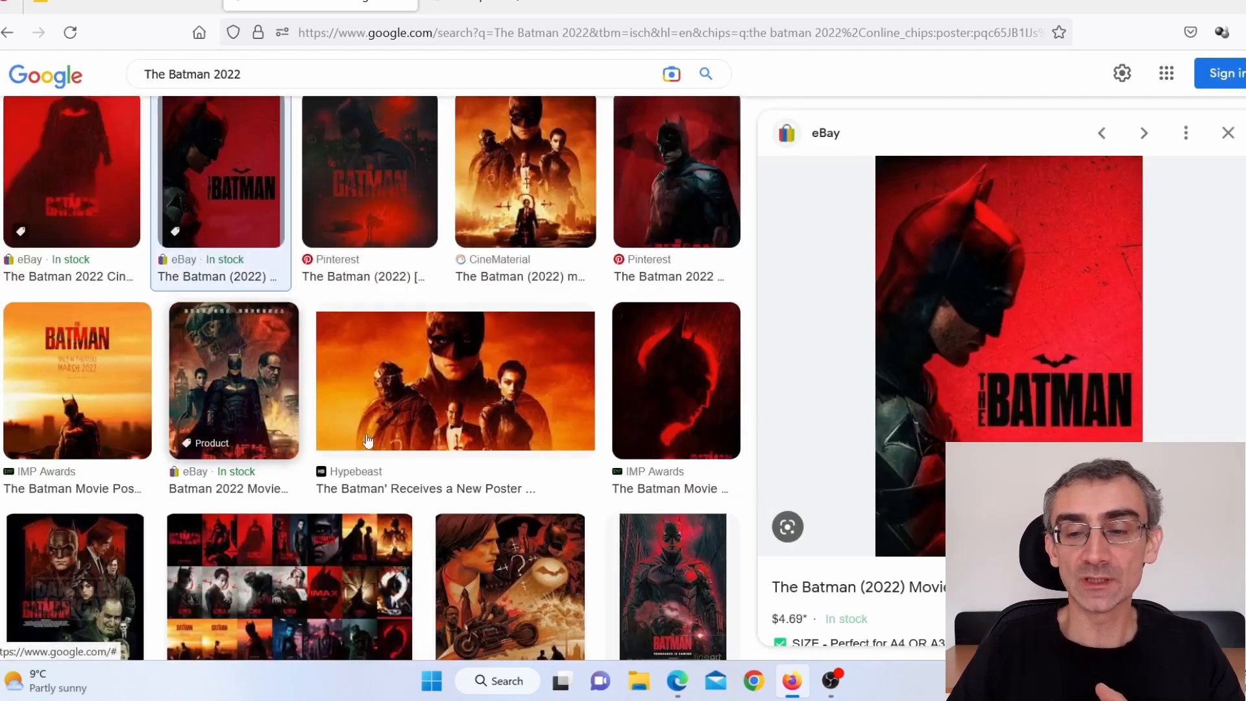
pyautogui.rightClick(1006, 350)
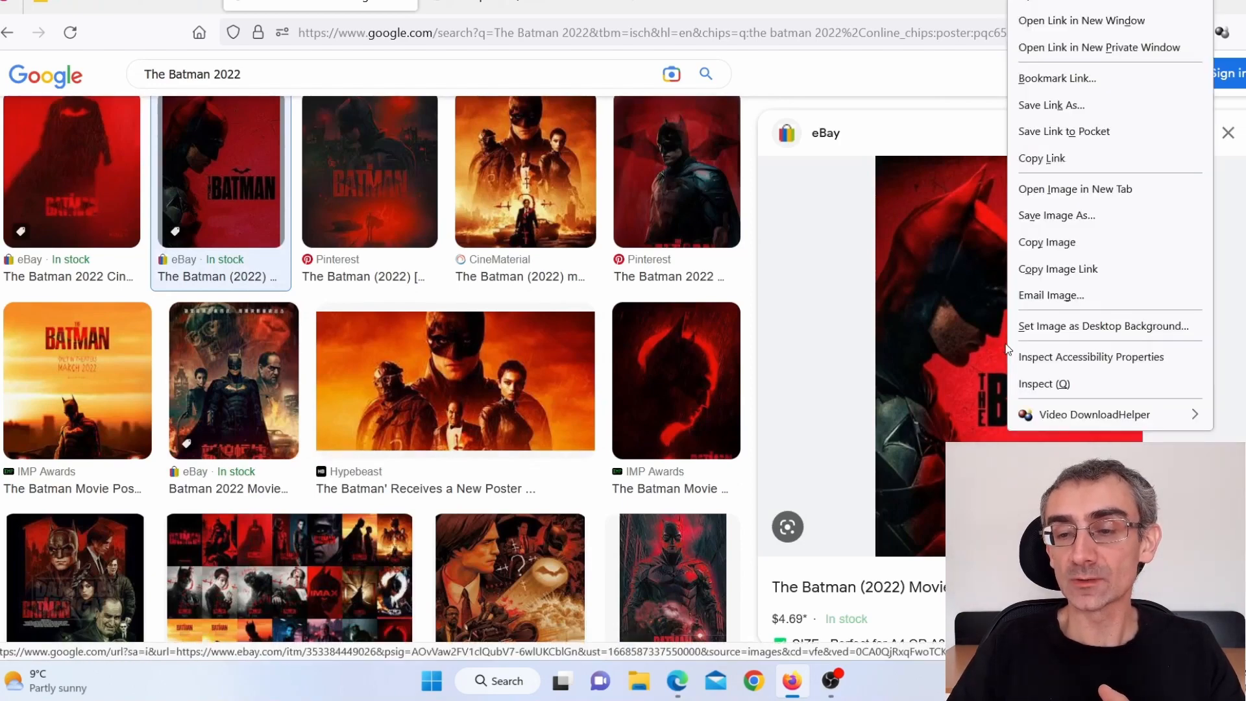
pyautogui.click(1046, 273)
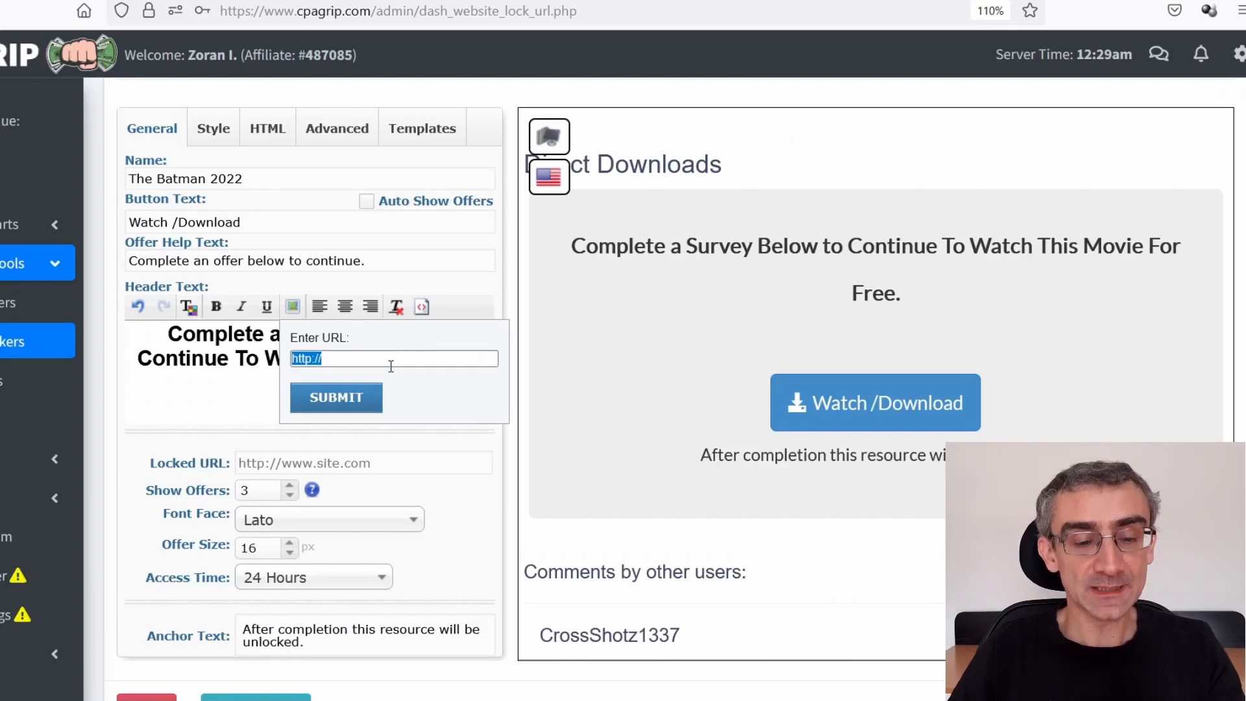
pyautogui.hotkey('ctrl', 'v')
pyautogui.click(356, 416)
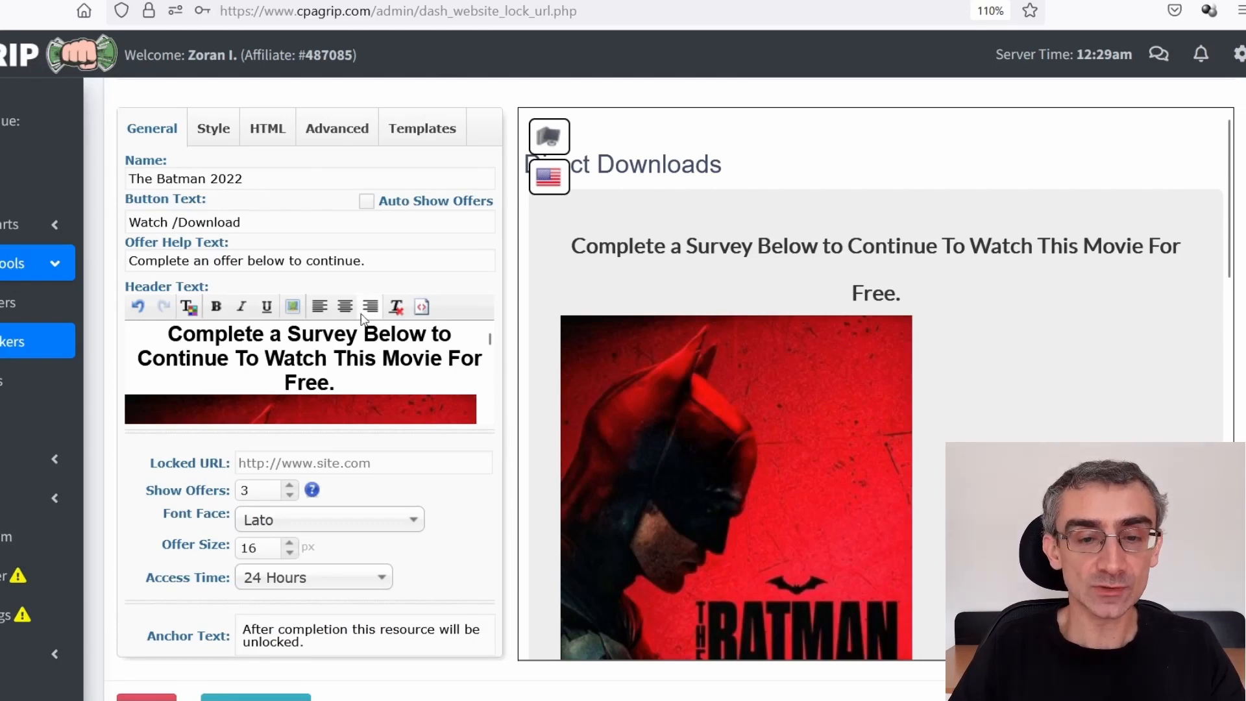
# - Center the Batman poster in the locker's header text and check the locker preview down to the user comments
pyautogui.scroll(-3, 355, 314)
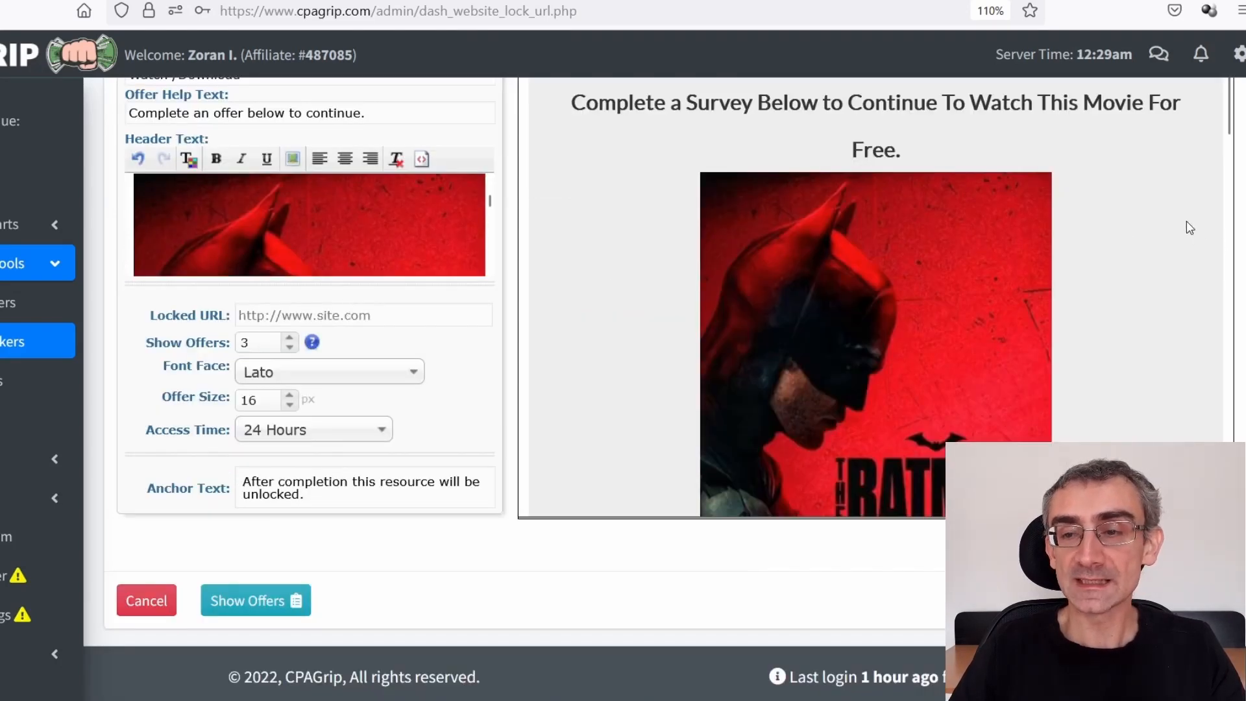
pyautogui.scroll(-10, 1191, 279)
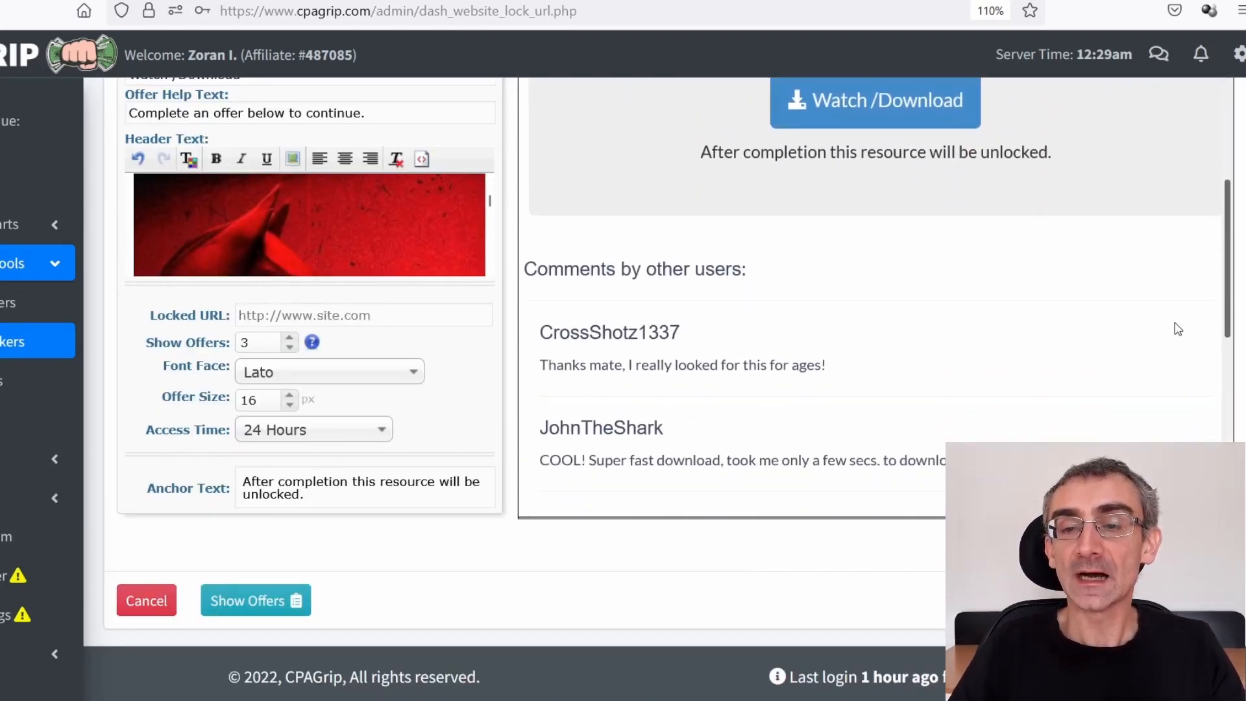
pyautogui.scroll(3, 1175, 260)
pyautogui.scroll(6, 1165, 194)
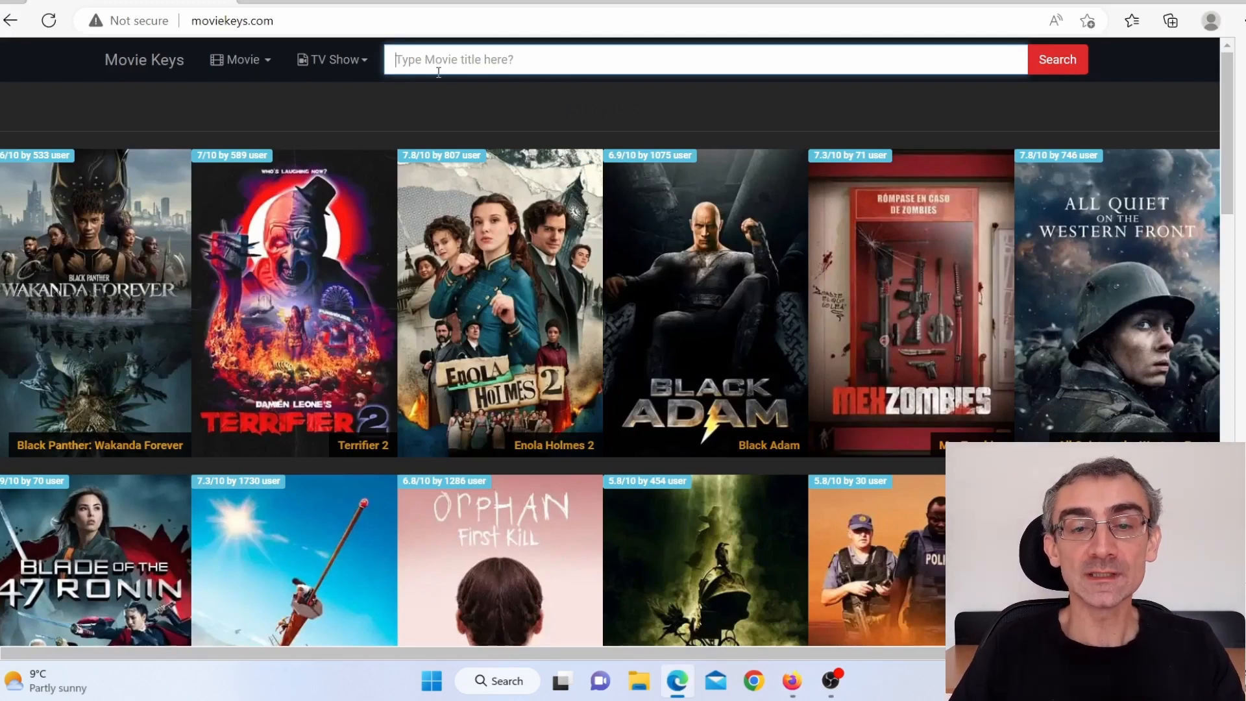
# - Switch to the Movie Keys site in Edge, search for "Batman 2022" and open the page of The Batman
pyautogui.write('B')
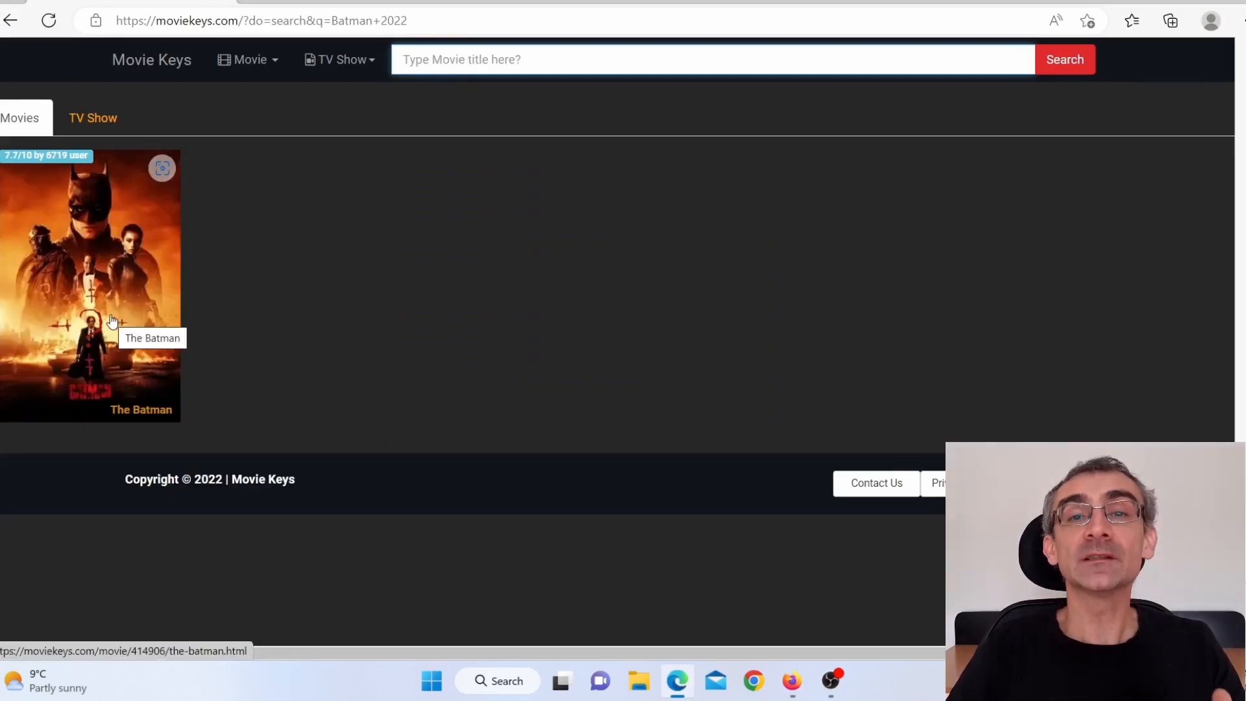
pyautogui.click(92, 316)
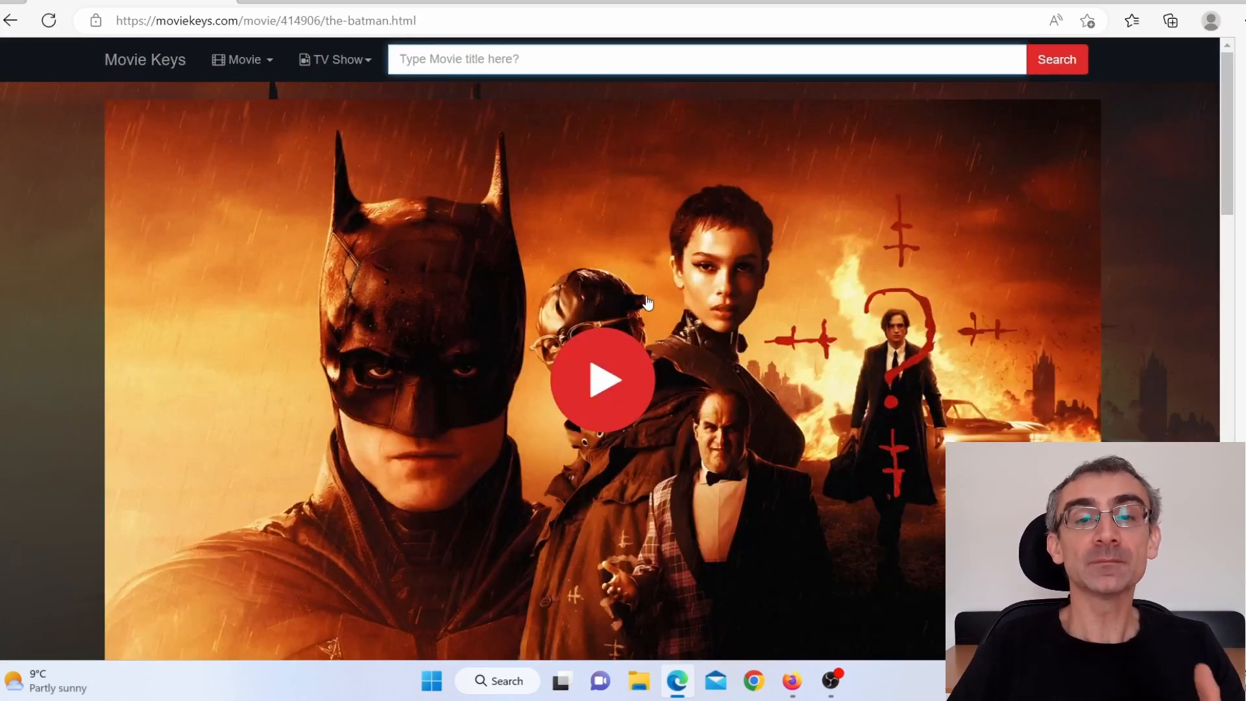
pyautogui.scroll(-4, 630, 312)
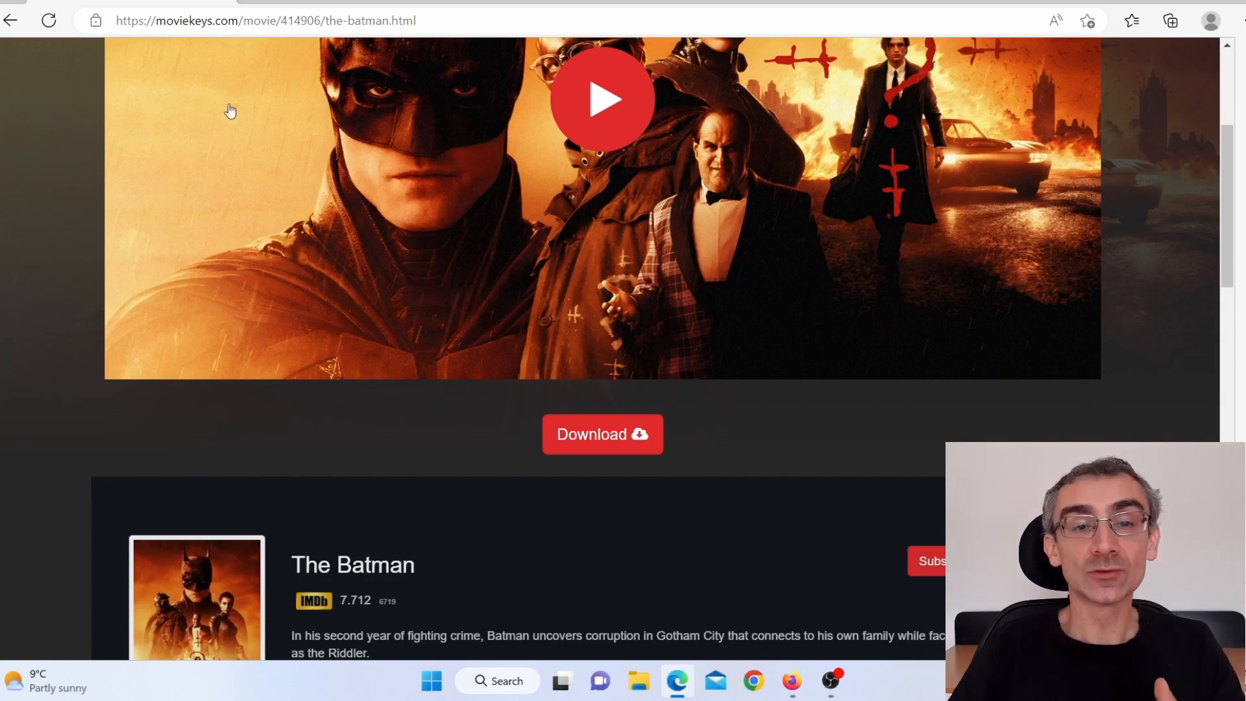
# - Copy the address of the Movie Keys page for The Batman and enter it as the CPAGrip locker's Locked URL
pyautogui.click(247, 20)
pyautogui.rightClick(247, 20)
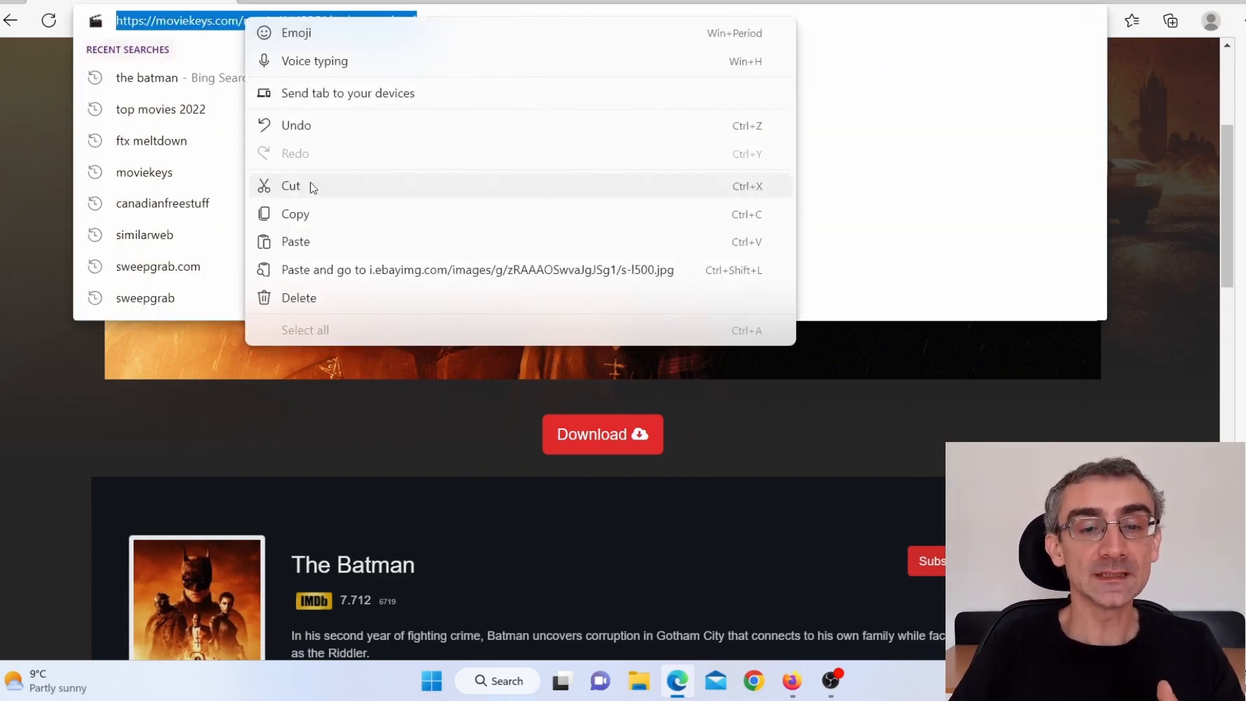
pyautogui.click(325, 213)
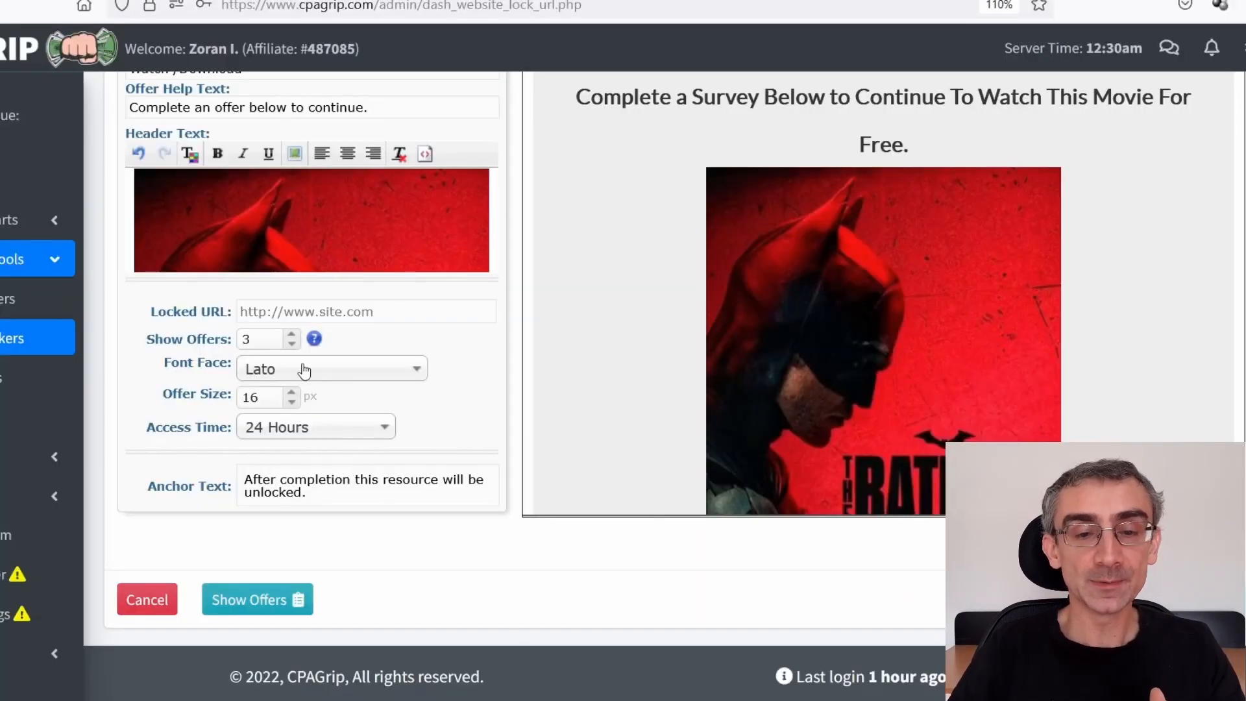
pyautogui.click(269, 314)
pyautogui.hotkey('ctrl', 'v')
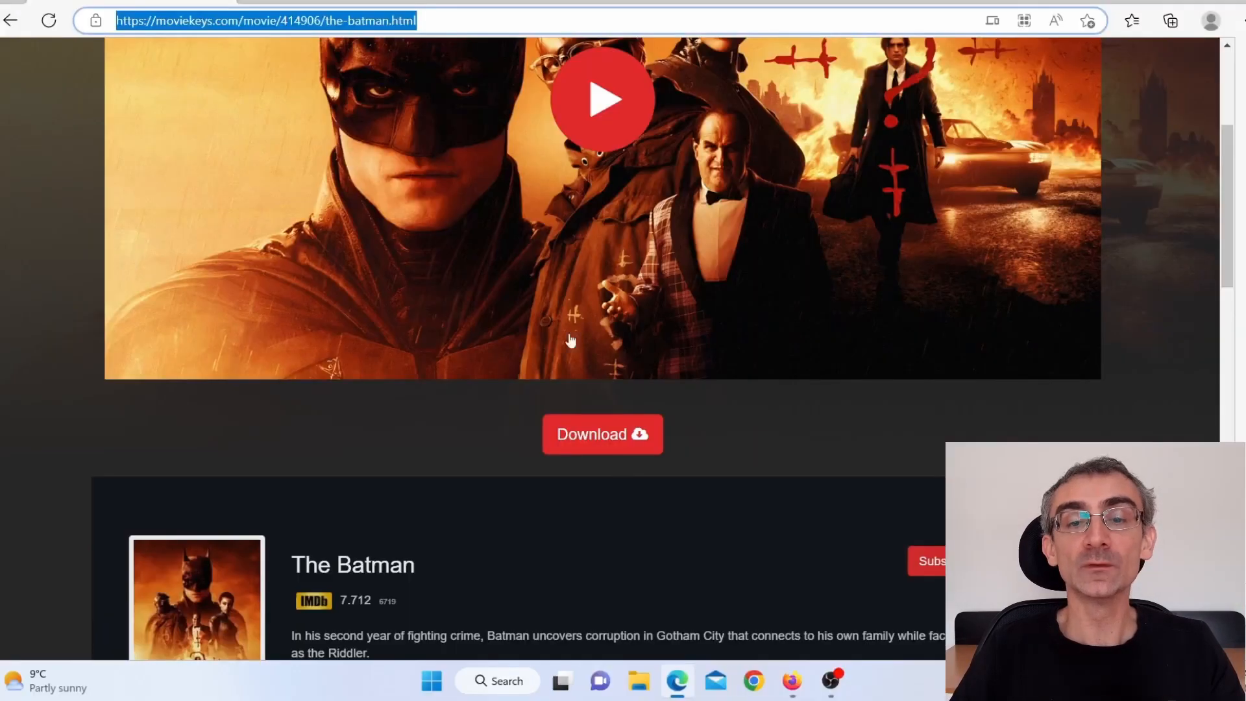
# - Return to the CPAGrip locker editor, show the locker's offers and set their country to United States
pyautogui.scroll(3, 738, 188)
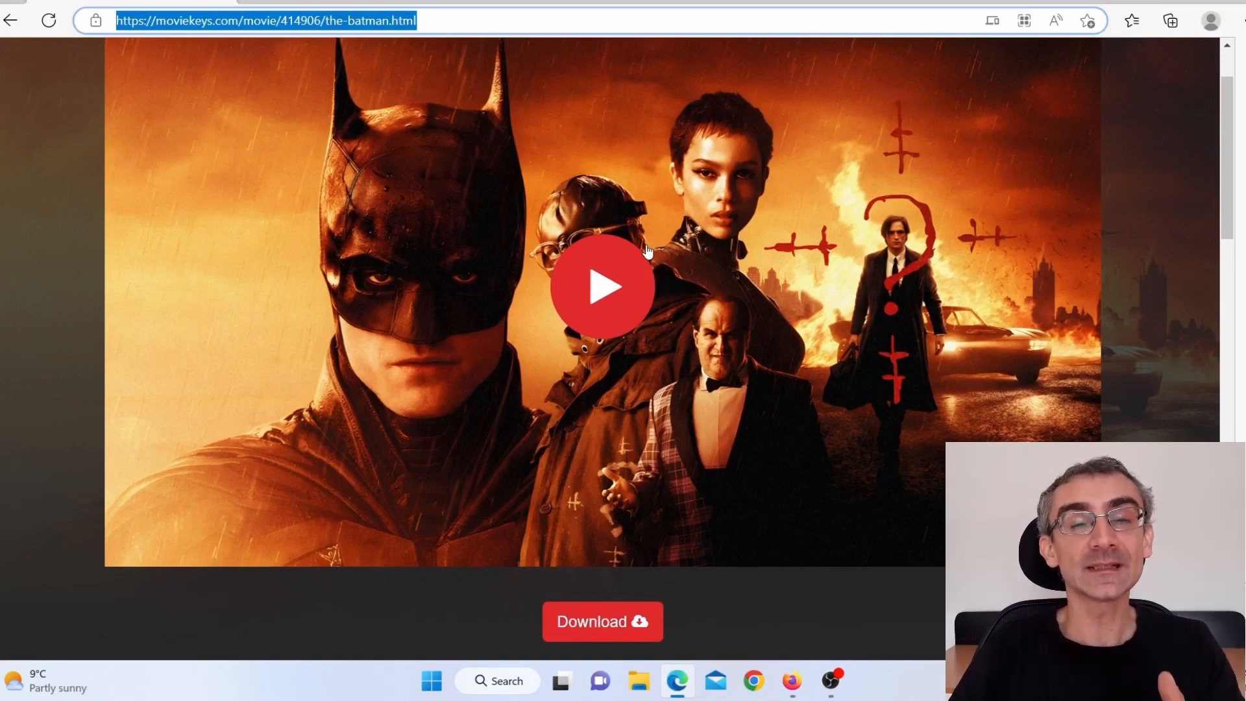
pyautogui.click(792, 682)
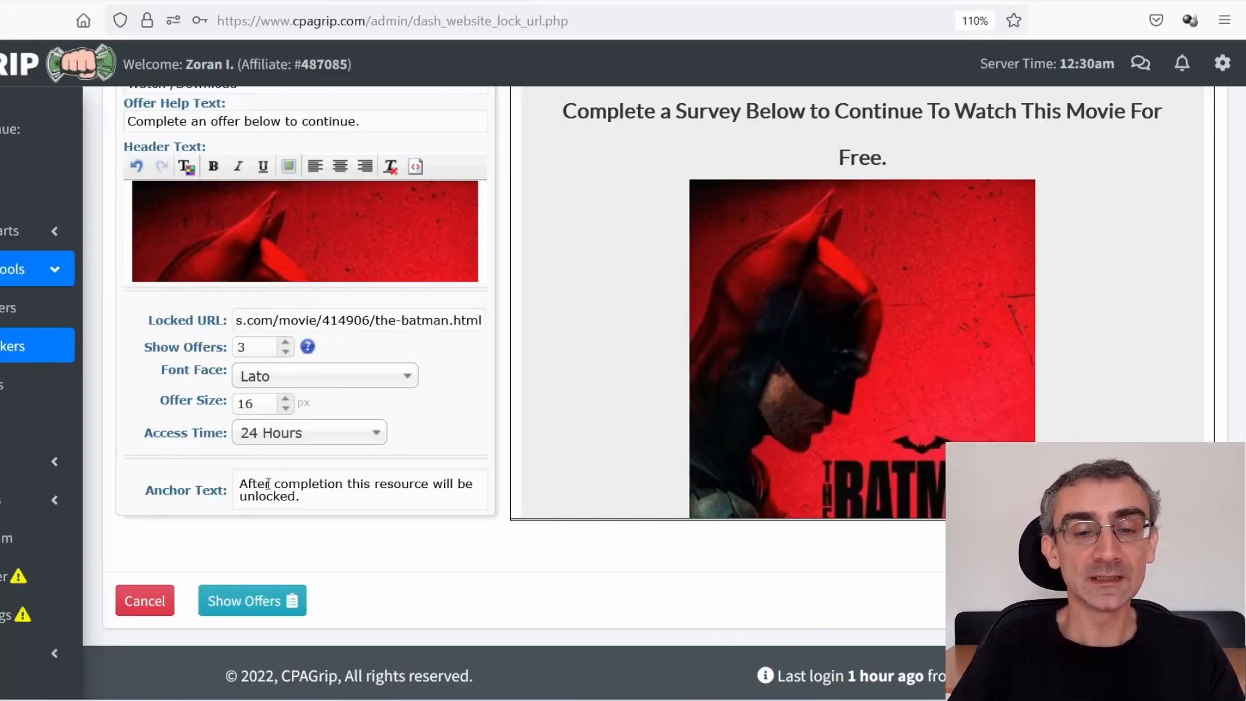
pyautogui.click(237, 605)
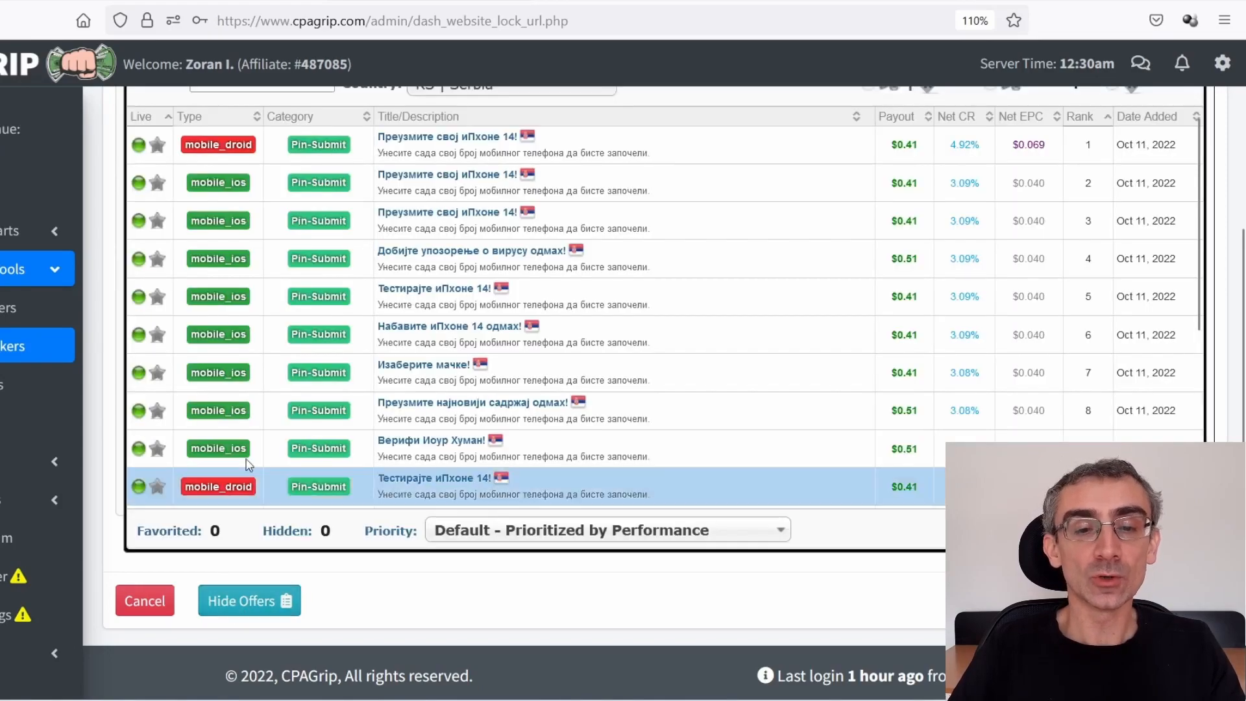
pyautogui.scroll(4, 286, 266)
pyautogui.click(506, 331)
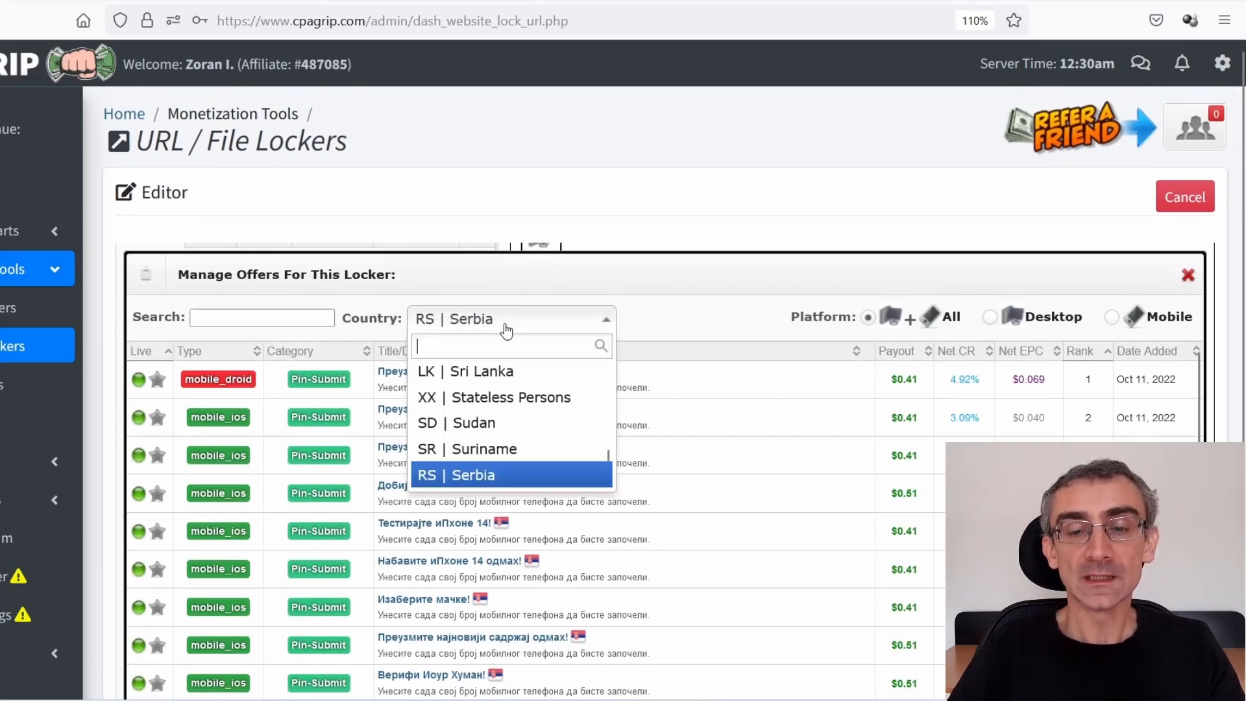
pyautogui.write('unoi')
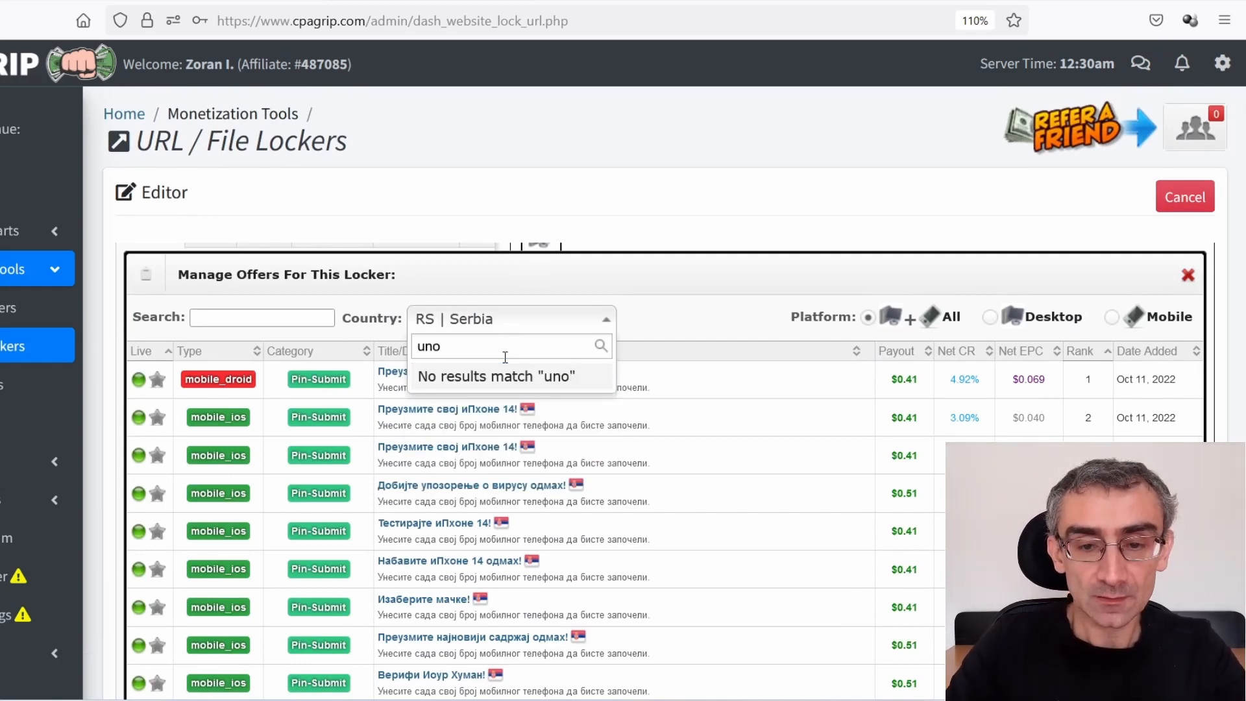
pyautogui.press('BackSpace')
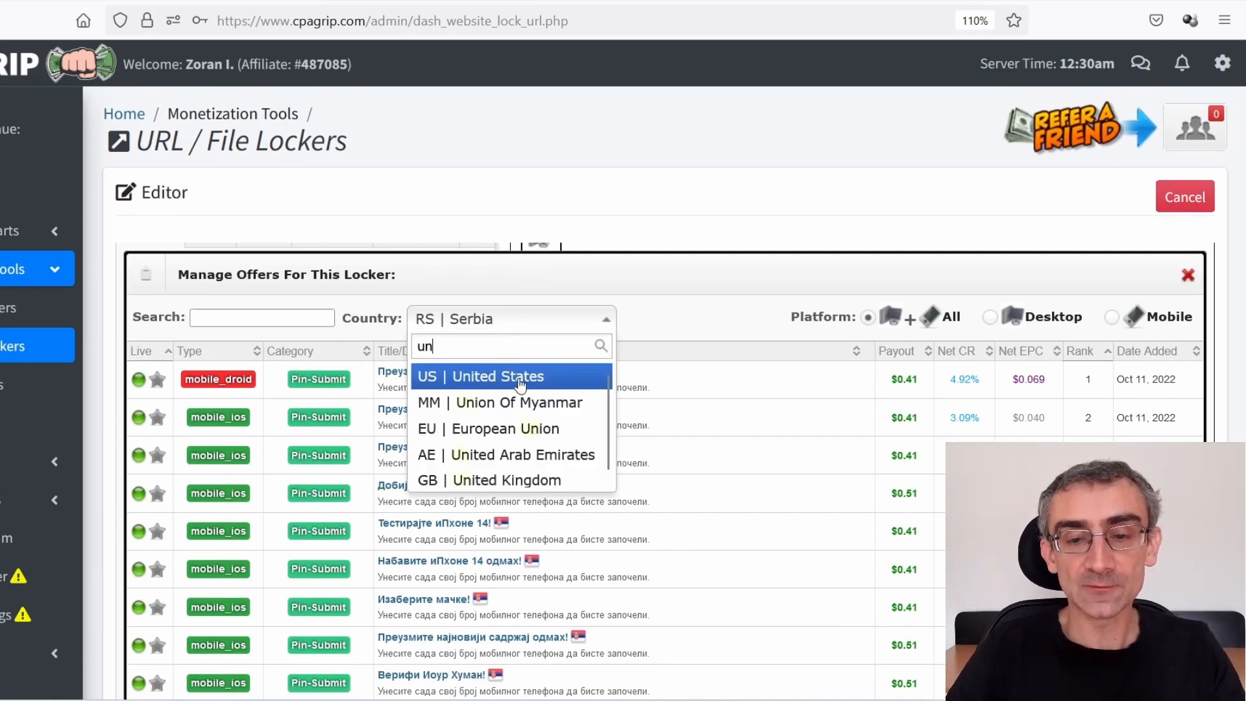
pyautogui.click(523, 381)
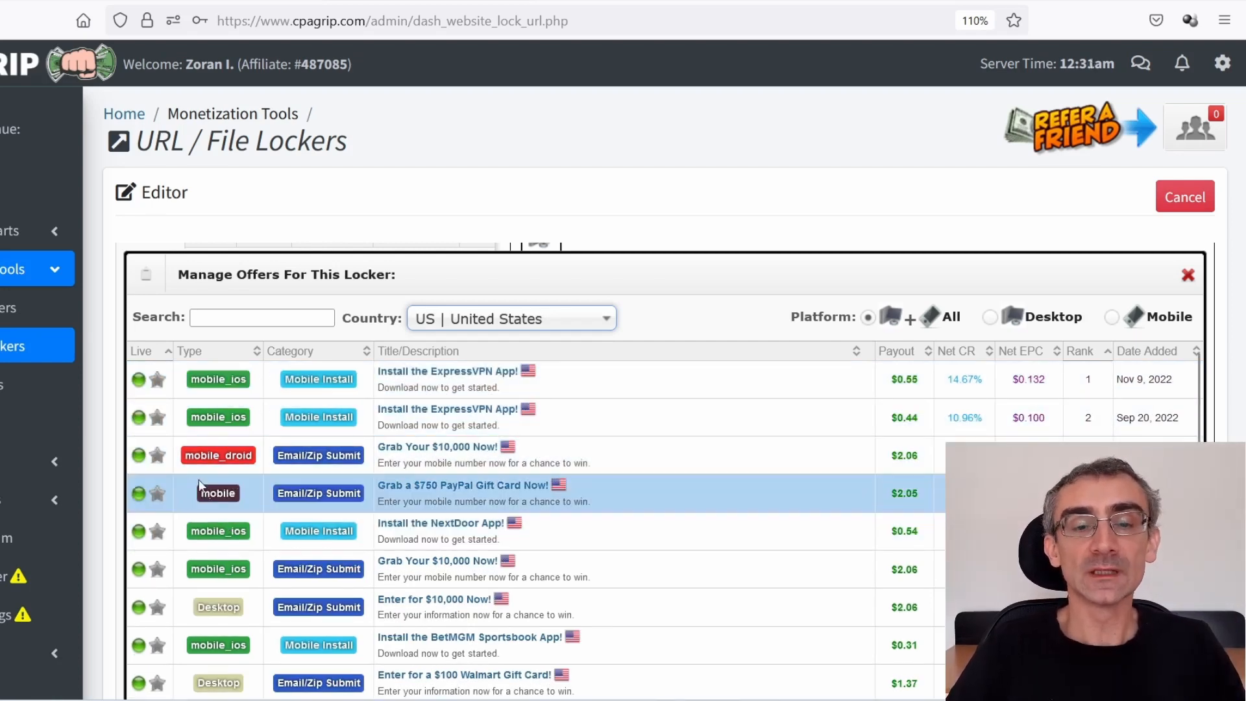
# - Mark both ExpressVPN offers, the NextDoor offer and the mobile_ios "Grab Your $10,000 Now!" offer as favorites, and hide the offer list
pyautogui.click(157, 417)
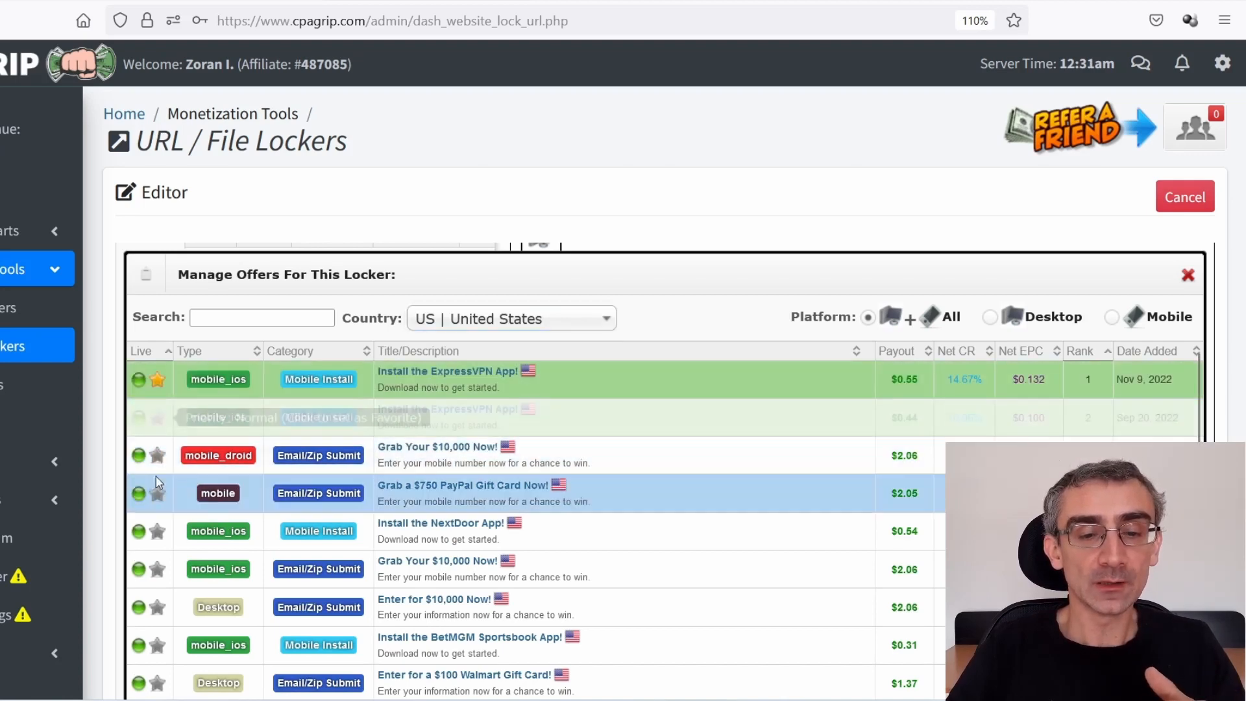
pyautogui.click(158, 531)
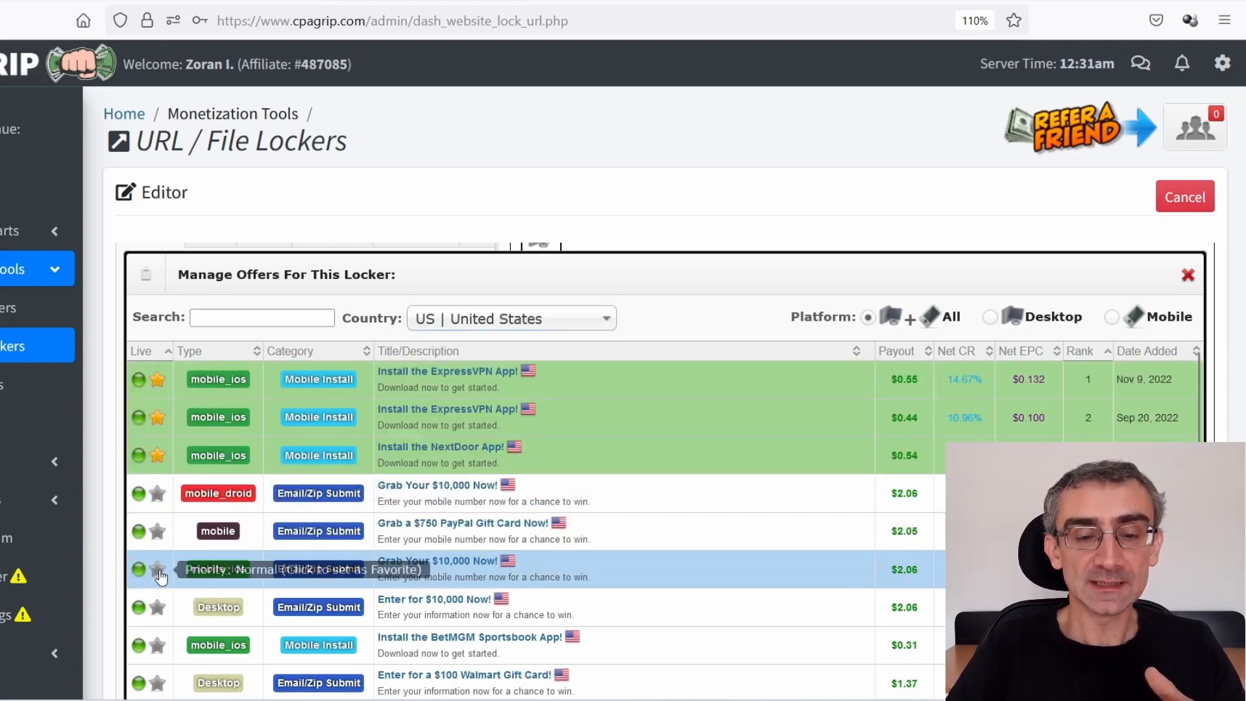
pyautogui.click(158, 569)
pyautogui.scroll(-4, 163, 565)
pyautogui.scroll(-3, 891, 137)
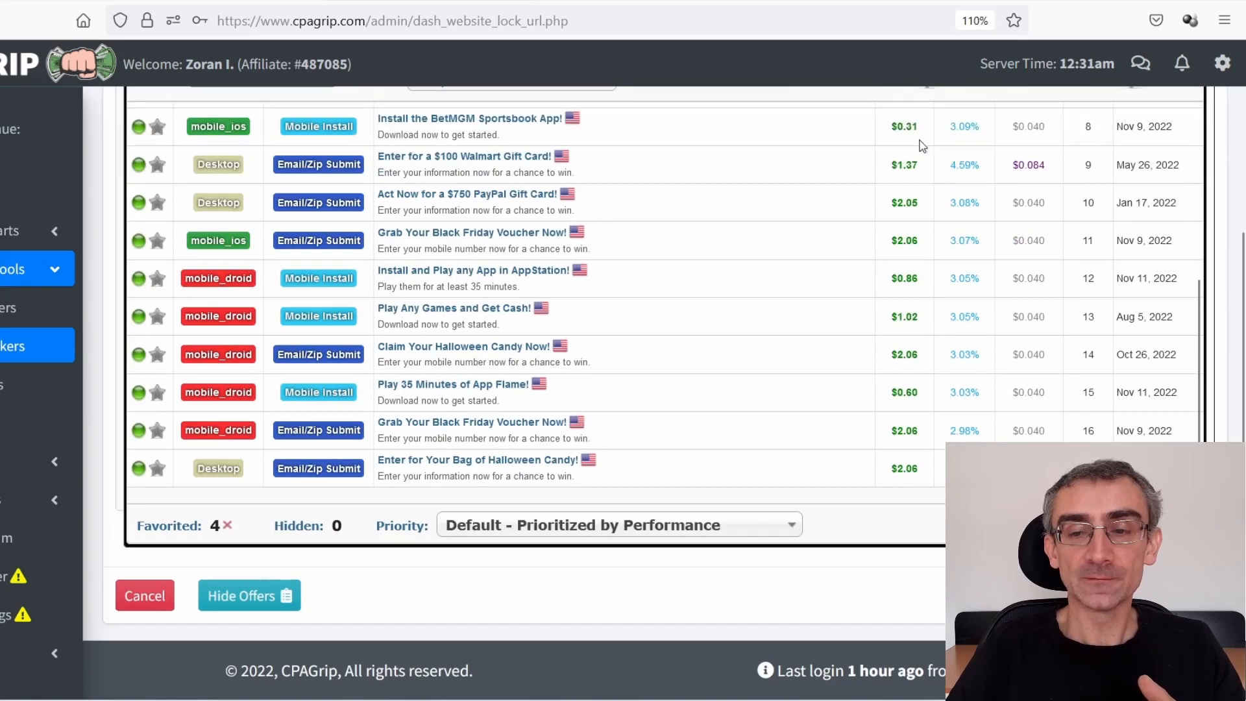
pyautogui.click(237, 613)
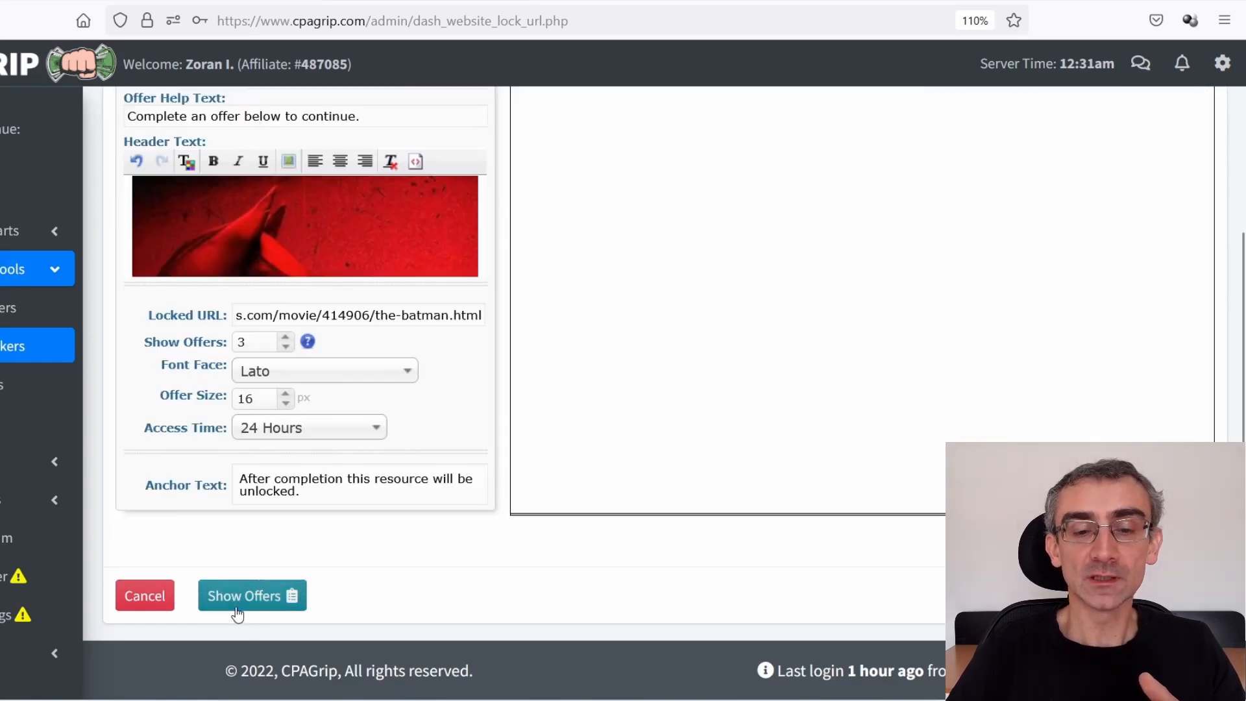
# - Review the finished The Batman 2022 locker's settings and preview, and save the locker
pyautogui.scroll(2, 844, 493)
pyautogui.scroll(3, 1017, 439)
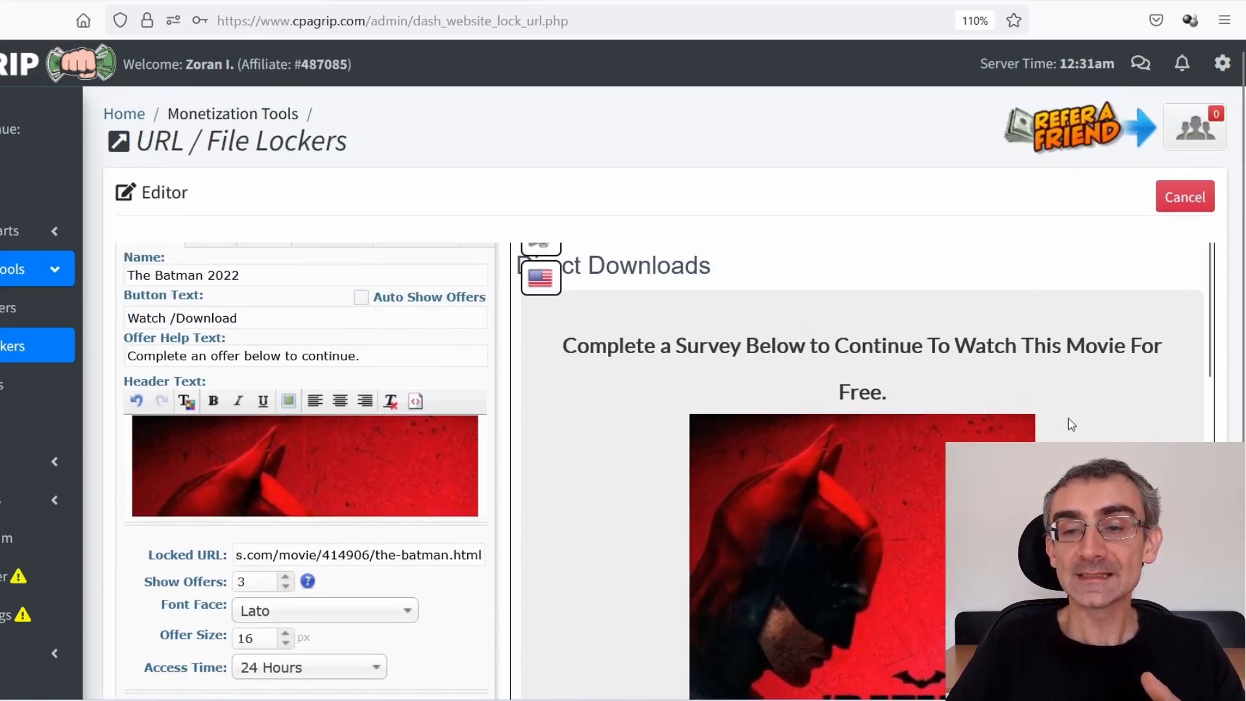
pyautogui.scroll(-5, 1070, 423)
pyautogui.scroll(-5, 1194, 439)
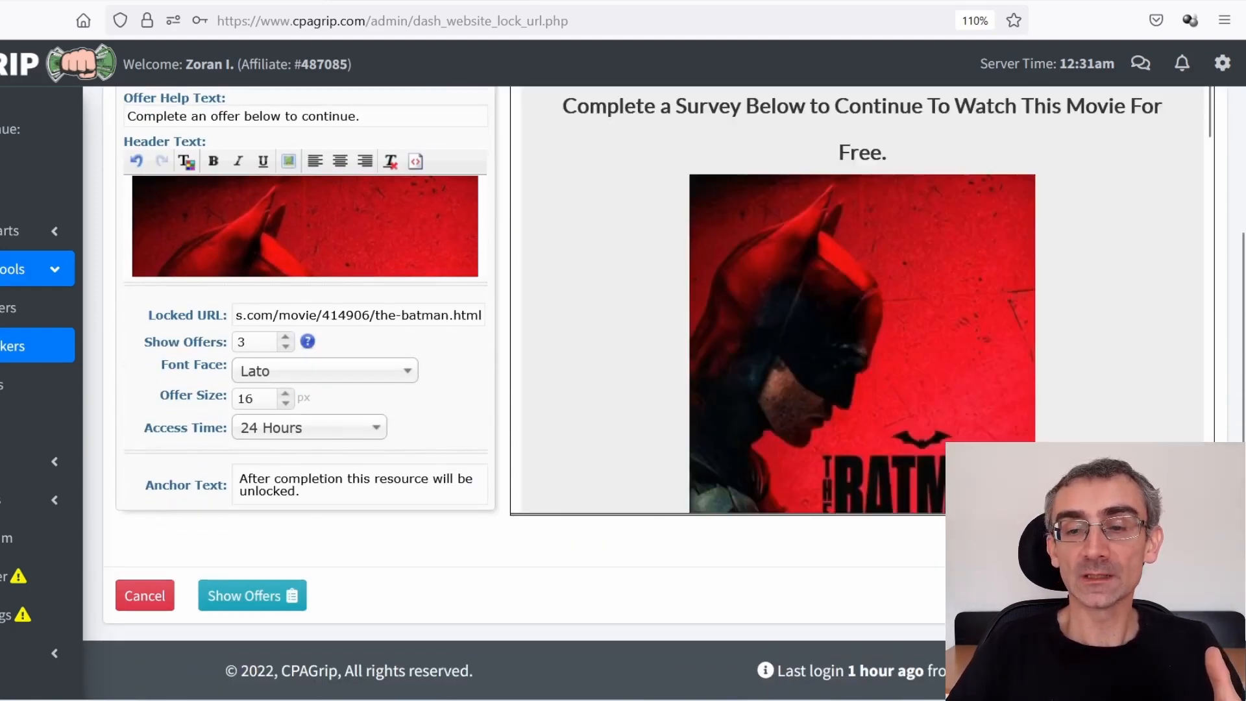
pyautogui.click(1176, 595)
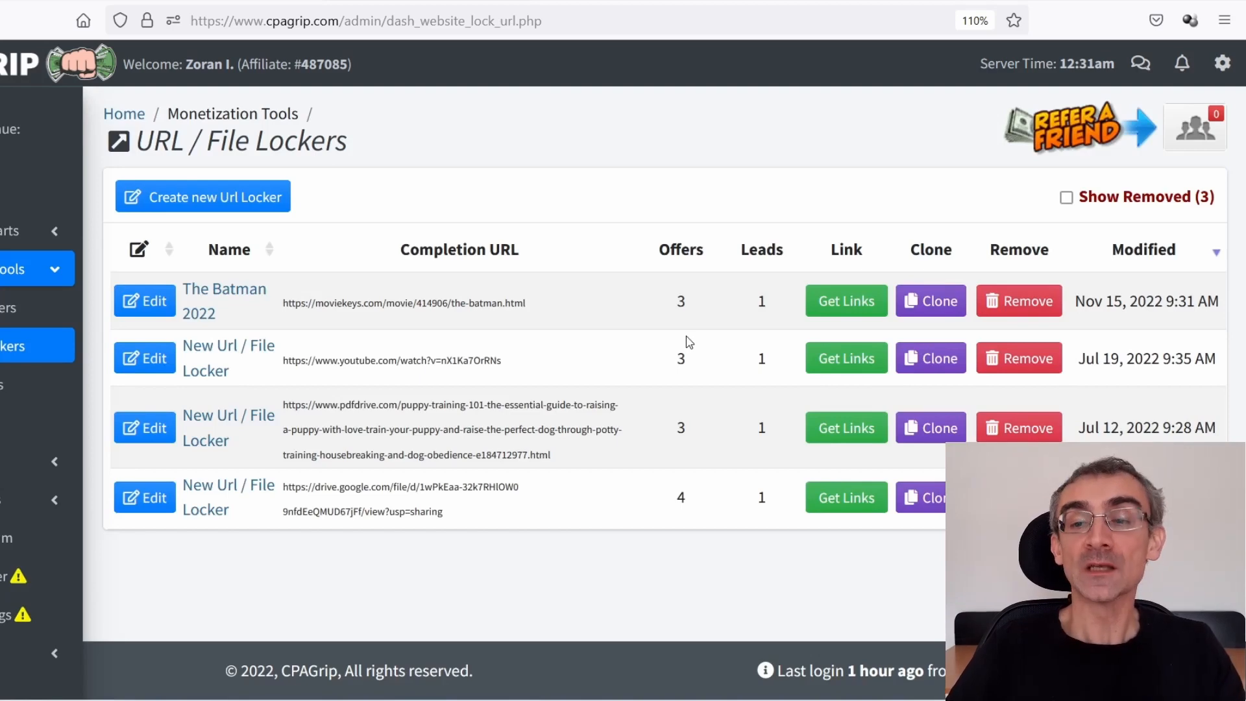
# - Generate the link of The Batman 2022 locker on the ridefiles.net domain and paste it into a new Notepad note
pyautogui.click(853, 310)
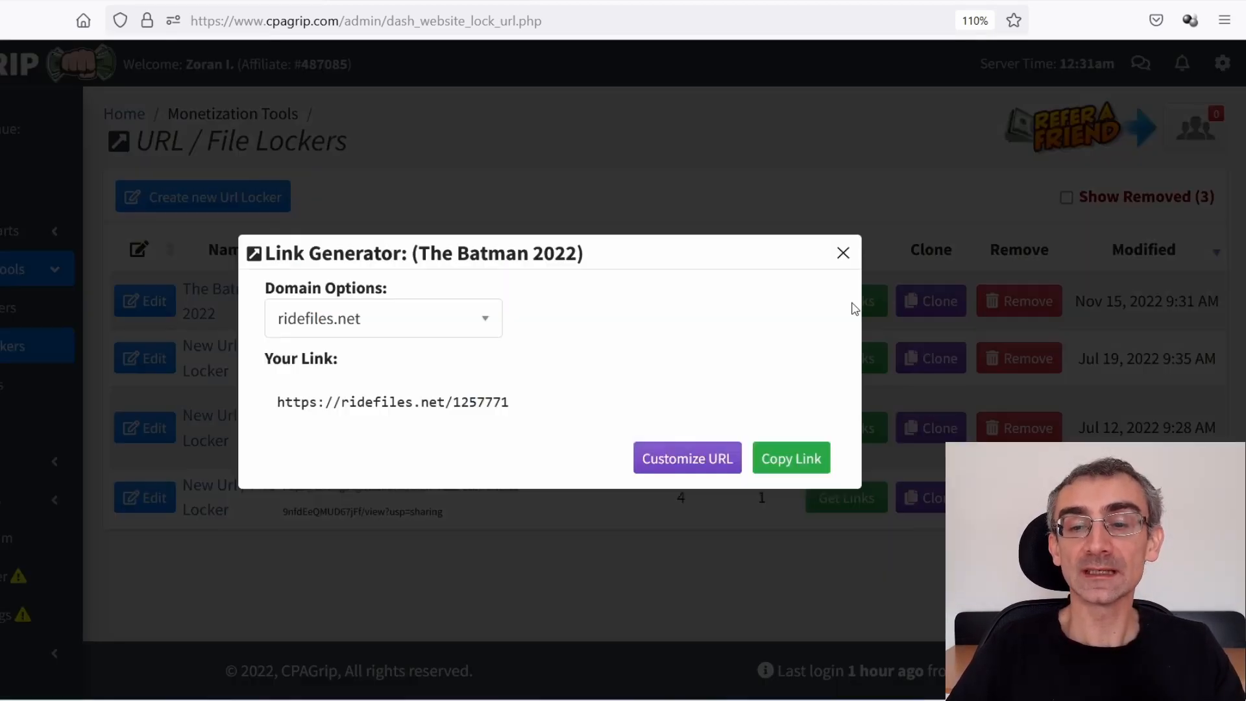
pyautogui.moveTo(527, 405); pyautogui.dragTo(273, 413)
pyautogui.hotkey('ctrl', 'c')
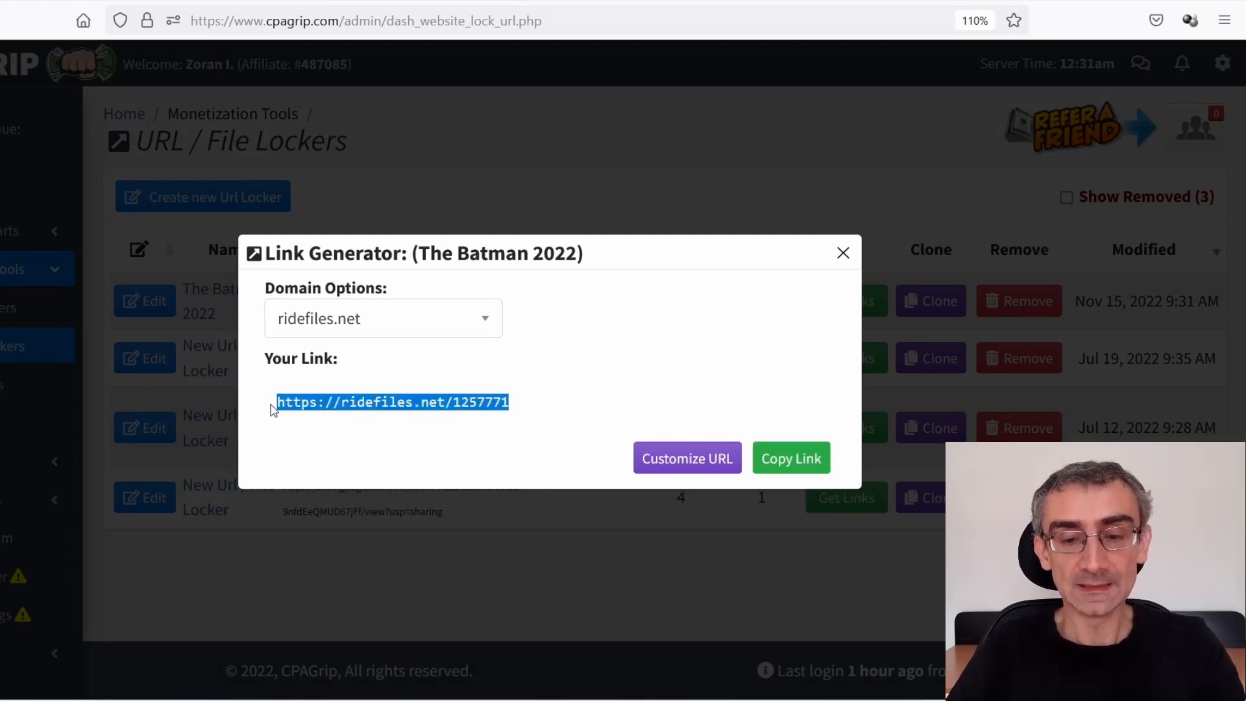
pyautogui.press('super+s')
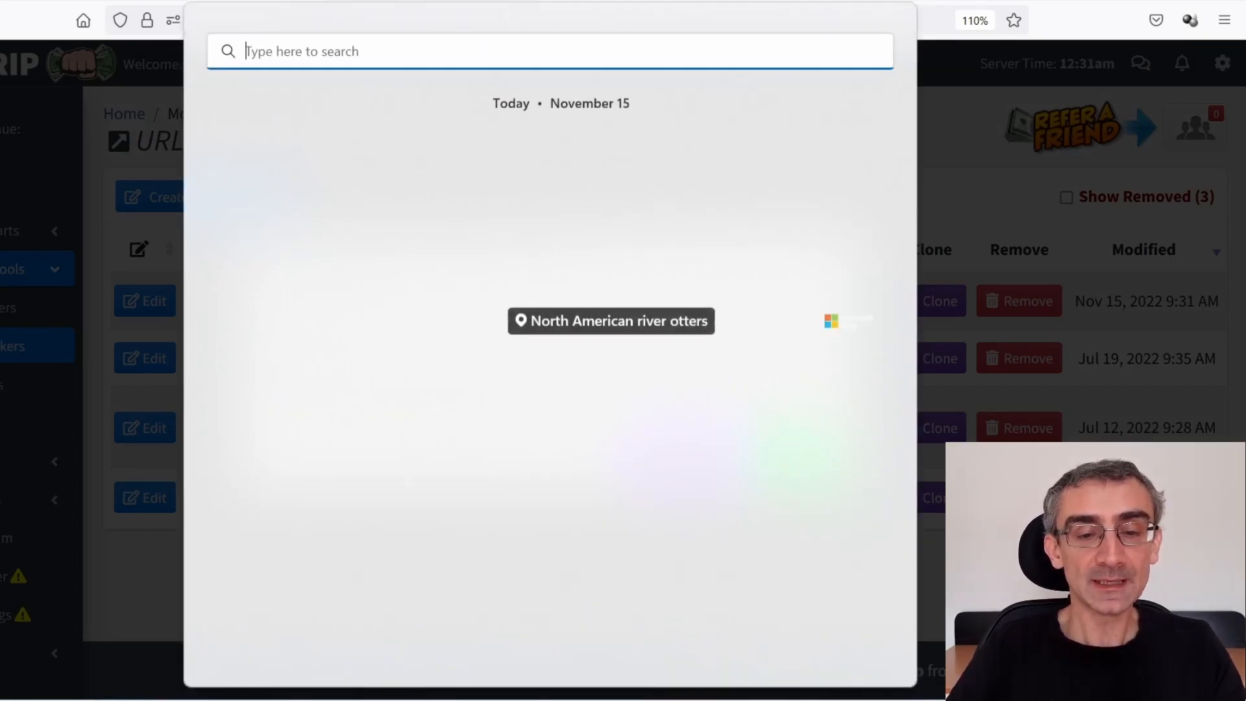
pyautogui.click(271, 162)
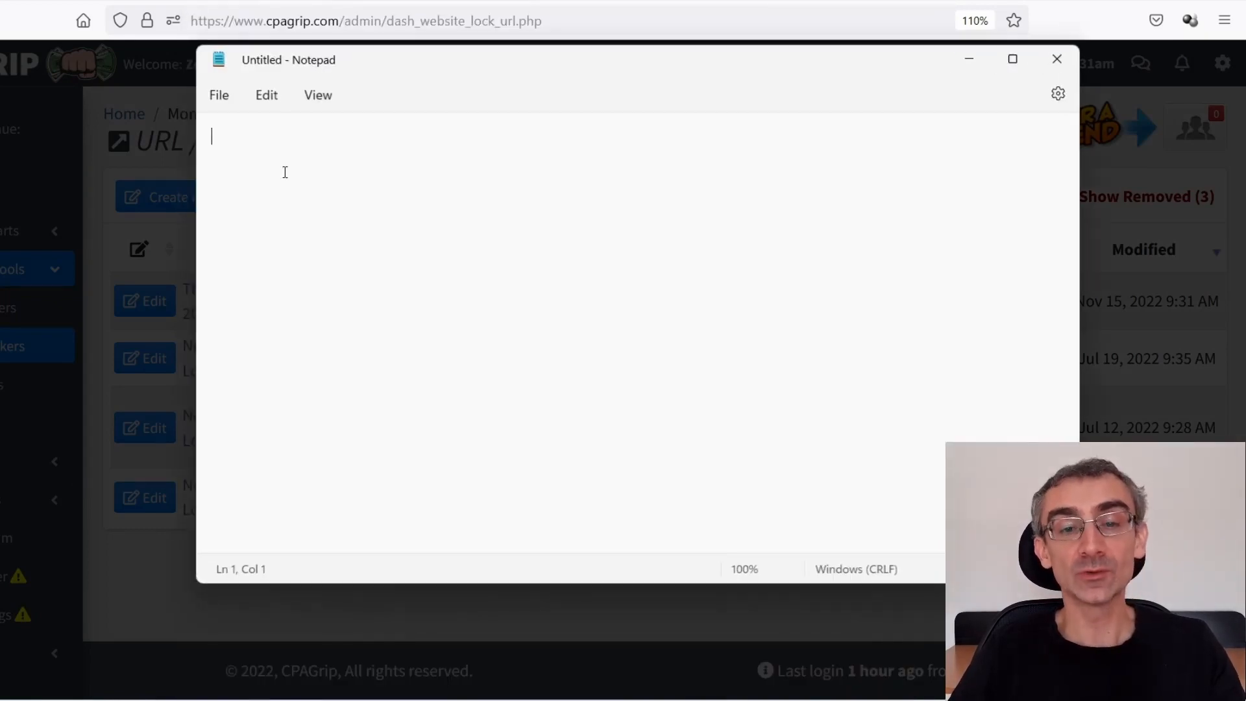
pyautogui.hotkey('ctrl', 'v')
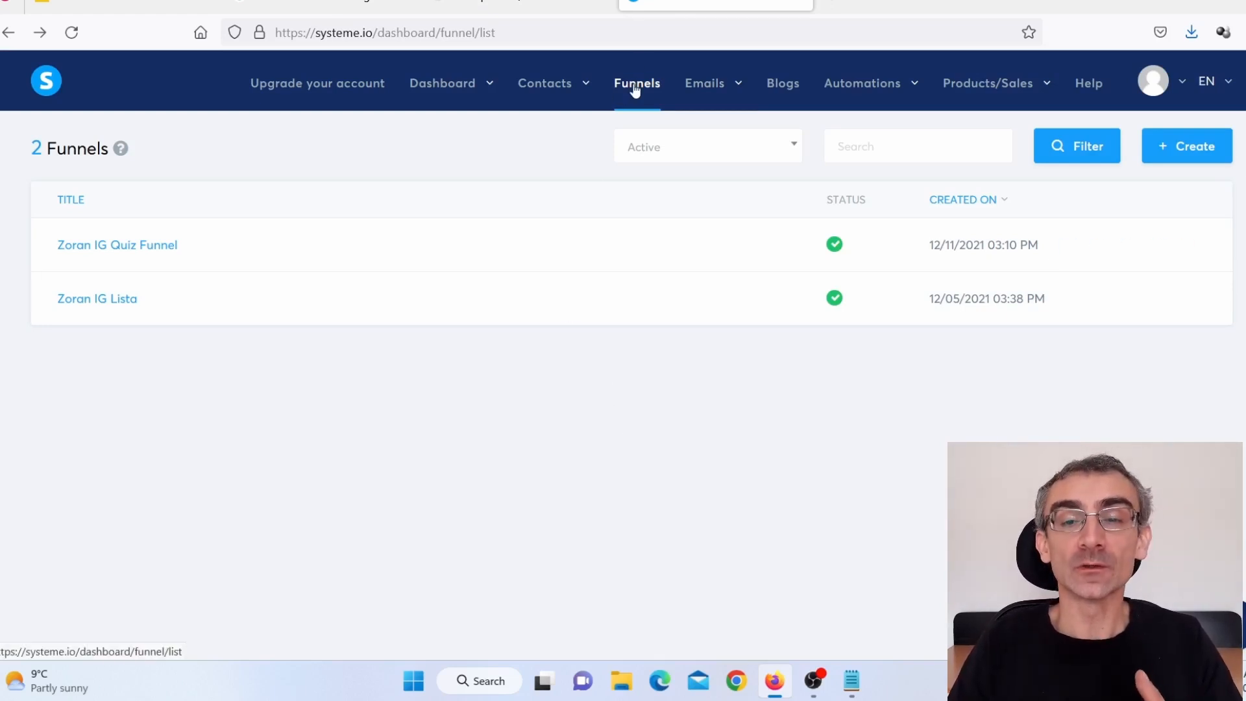
# - Create a systeme.io funnel named "cpa" with the Build an audience goal and U.S. Dollar as its currency
pyautogui.click(1192, 146)
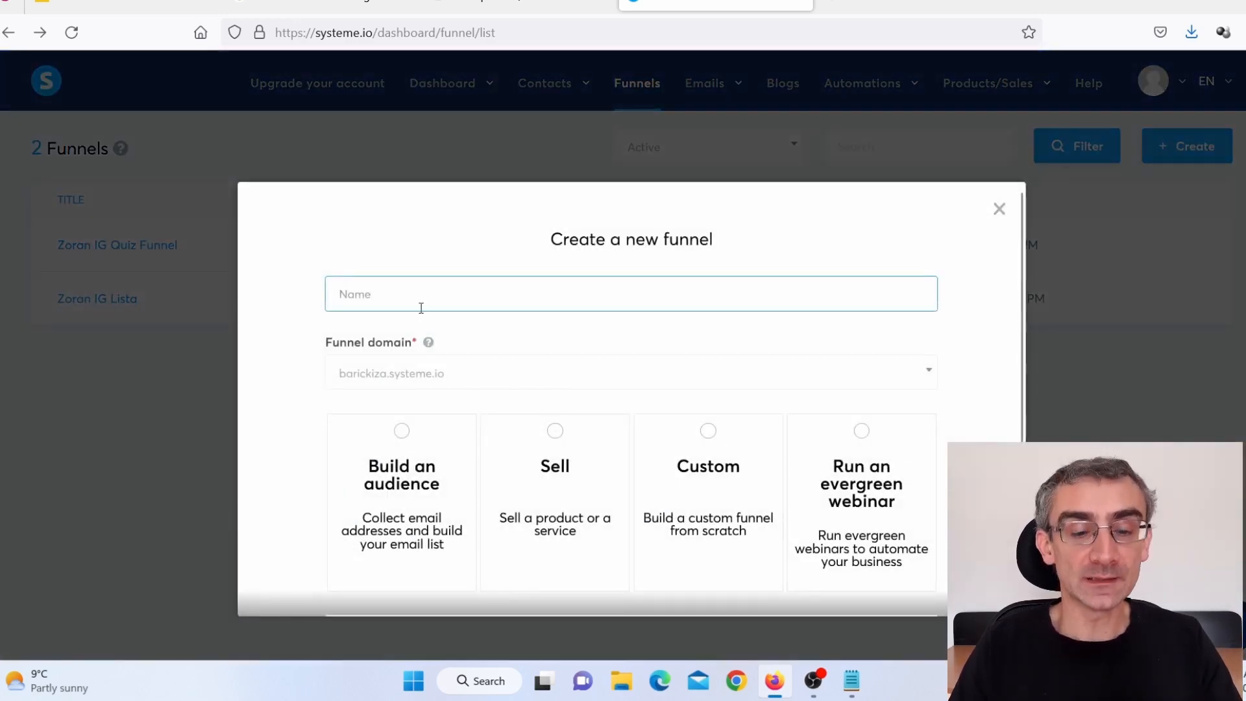
pyautogui.write('cpa')
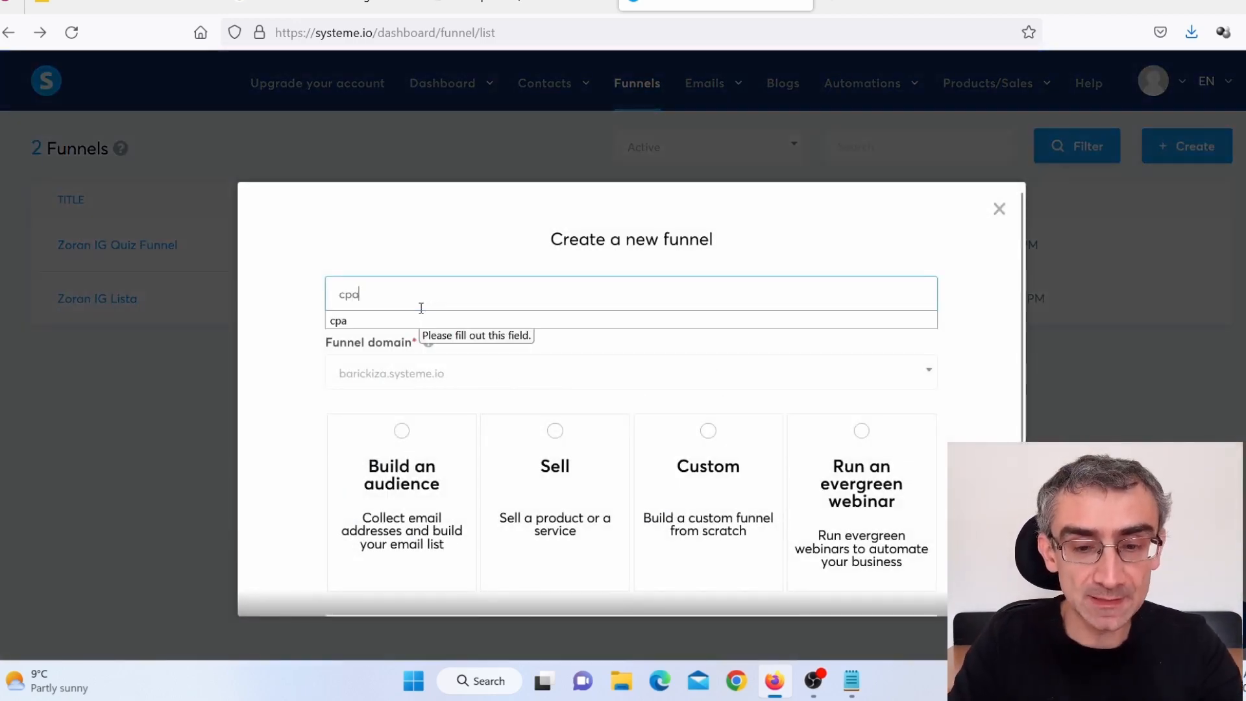
pyautogui.click(393, 464)
pyautogui.scroll(-2, 518, 492)
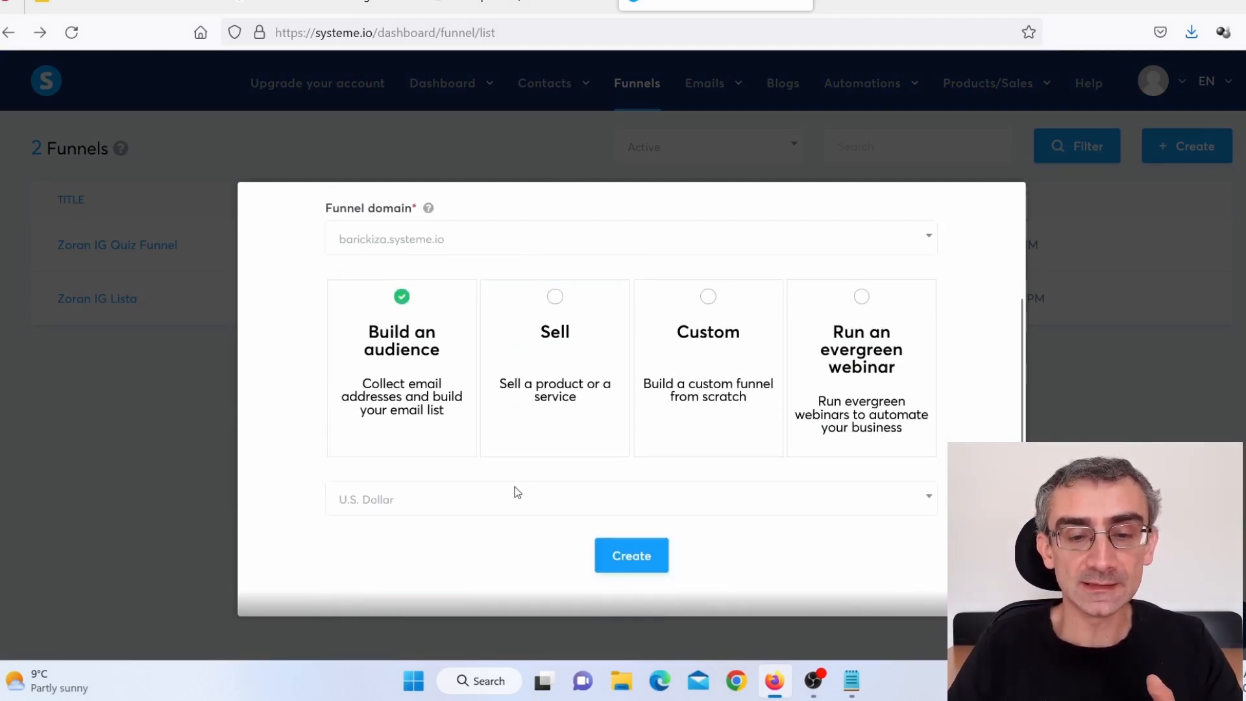
pyautogui.click(636, 560)
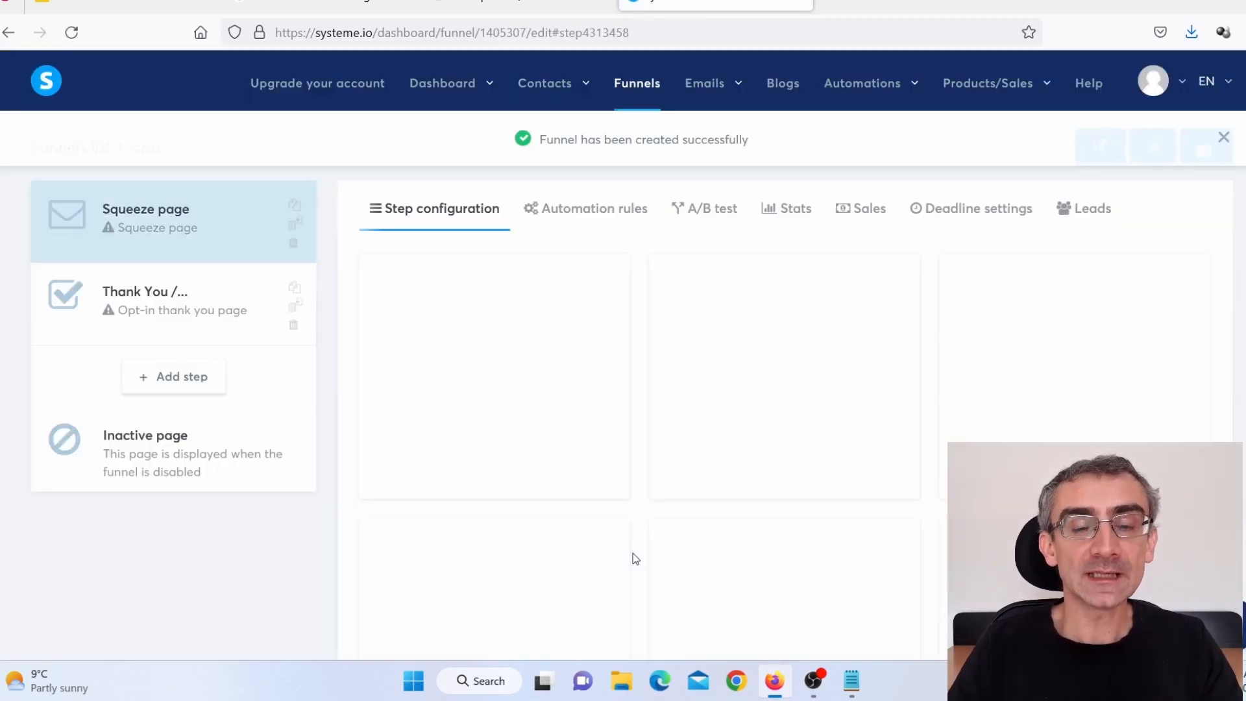
# - Delete the opt-in thank you page step from the cpa funnel
pyautogui.moveTo(622, 397)
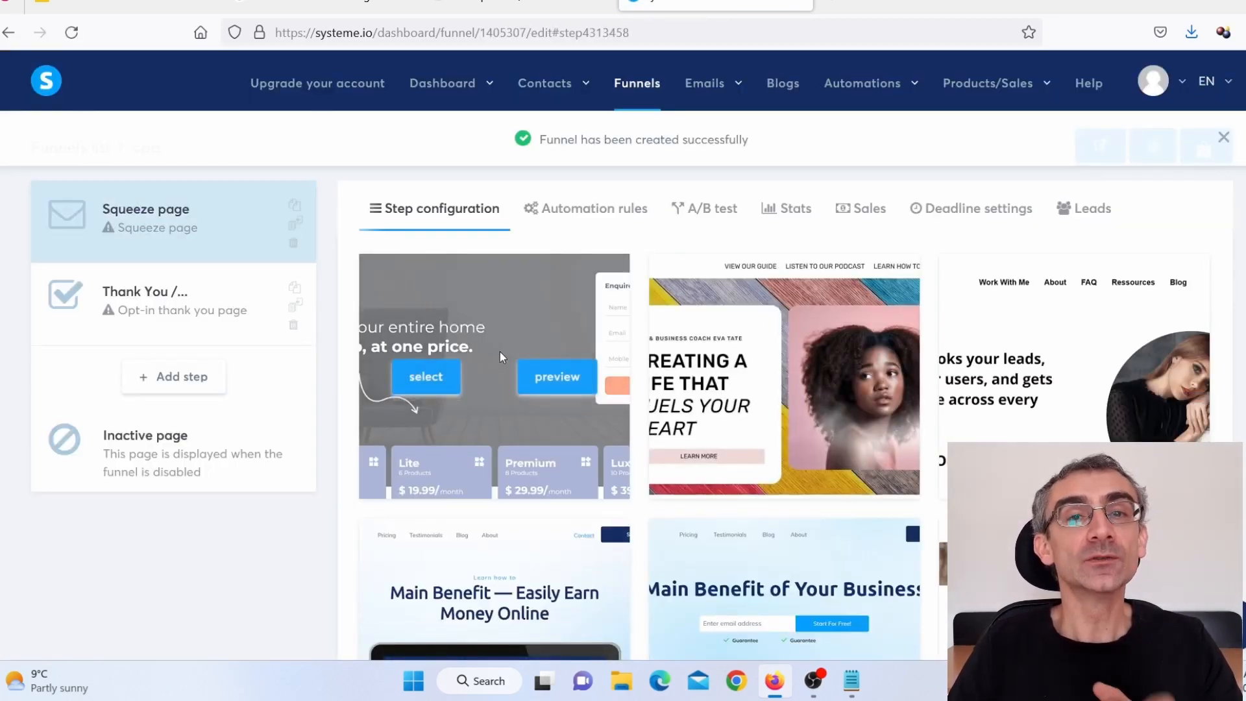
pyautogui.click(294, 325)
pyautogui.click(575, 415)
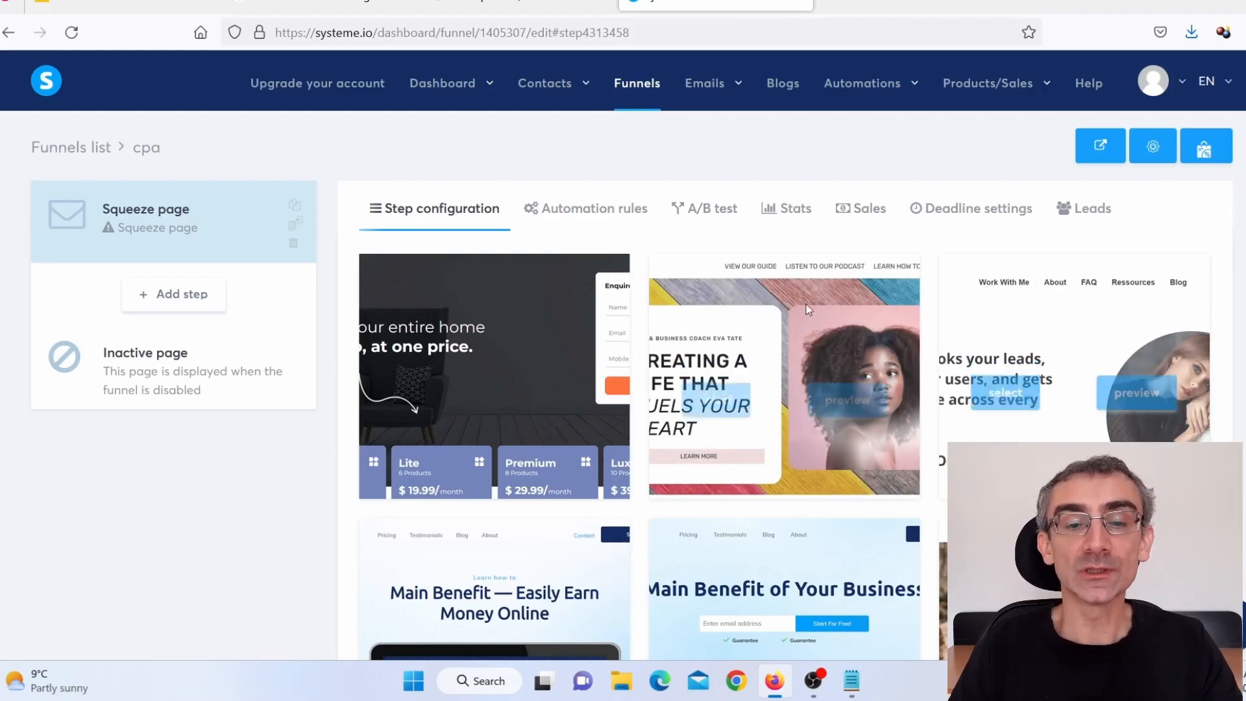
# - Browse the squeeze page templates and select the "Do you want your baby to sleep well at night?" template
pyautogui.scroll(-10, 812, 377)
pyautogui.scroll(-7, 812, 376)
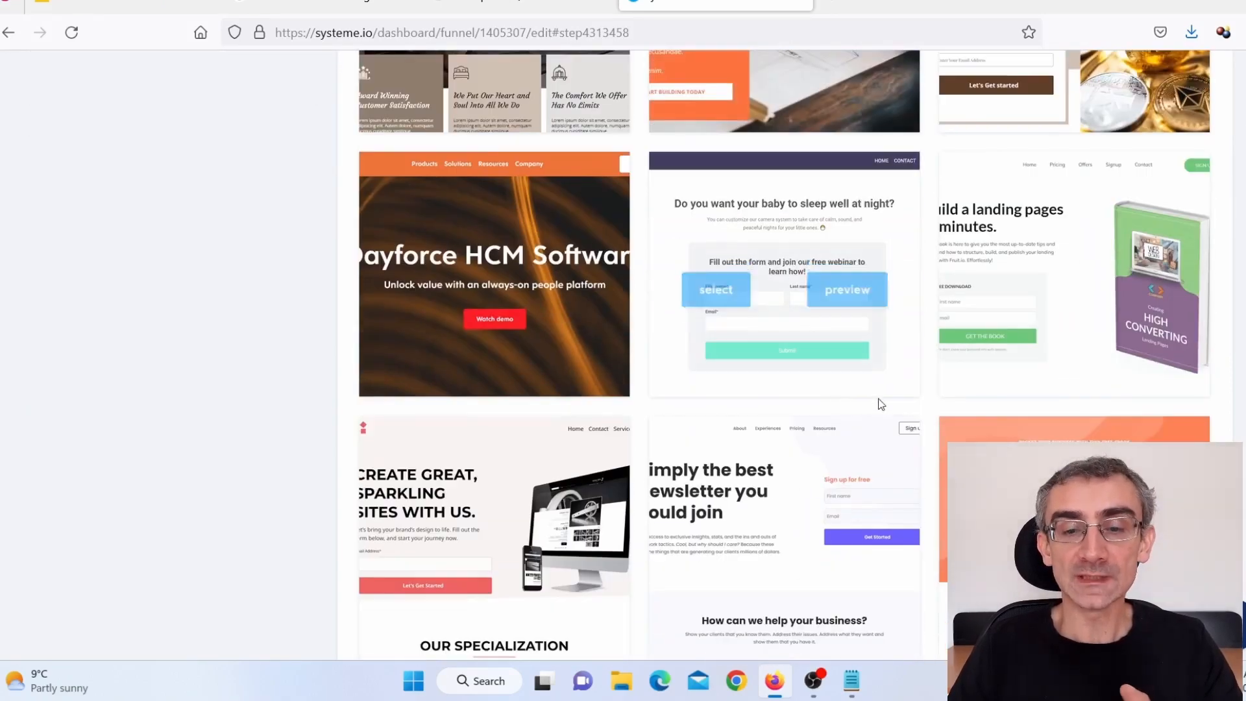
pyautogui.scroll(14, 876, 403)
pyautogui.scroll(3, 881, 404)
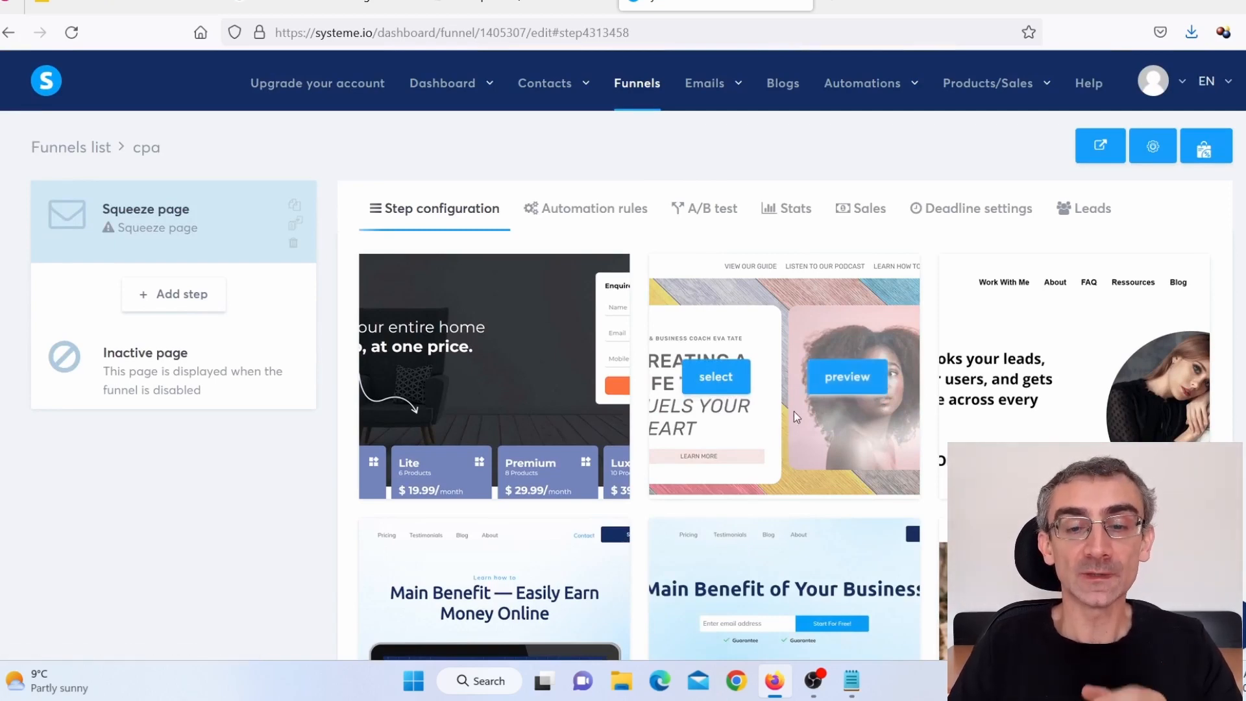
pyautogui.scroll(-2, 831, 384)
pyautogui.scroll(2, 831, 383)
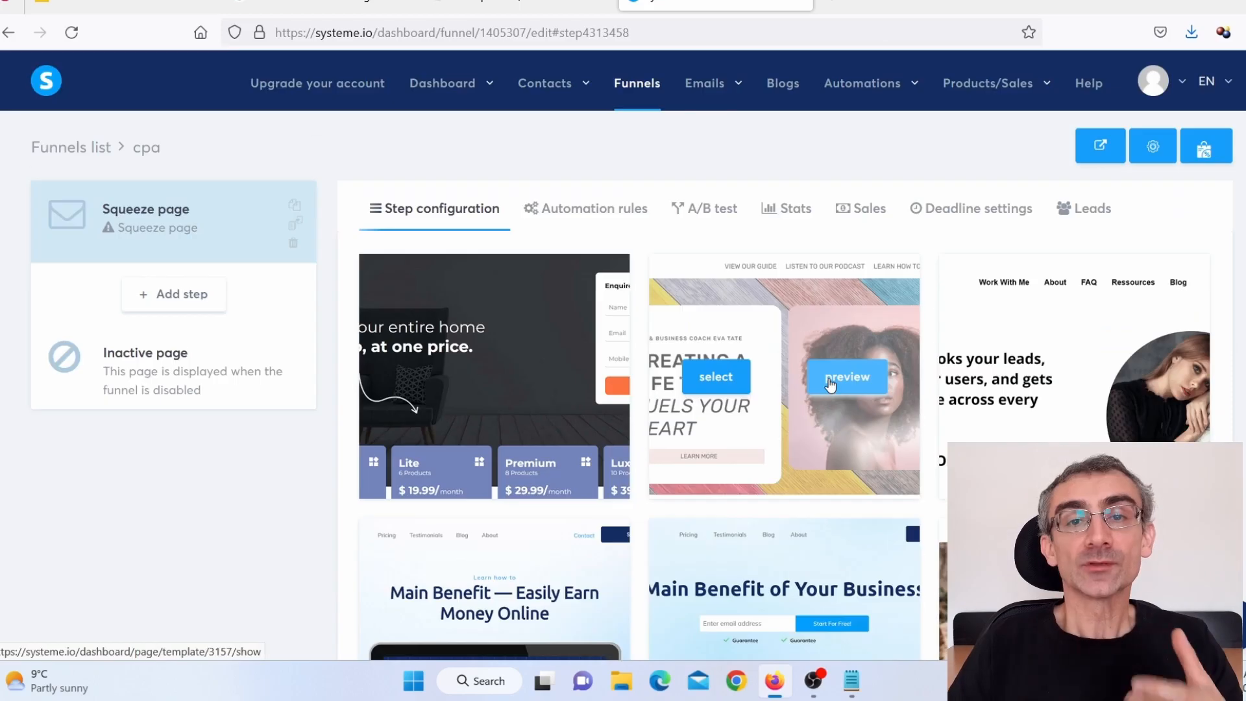
pyautogui.scroll(-15, 831, 384)
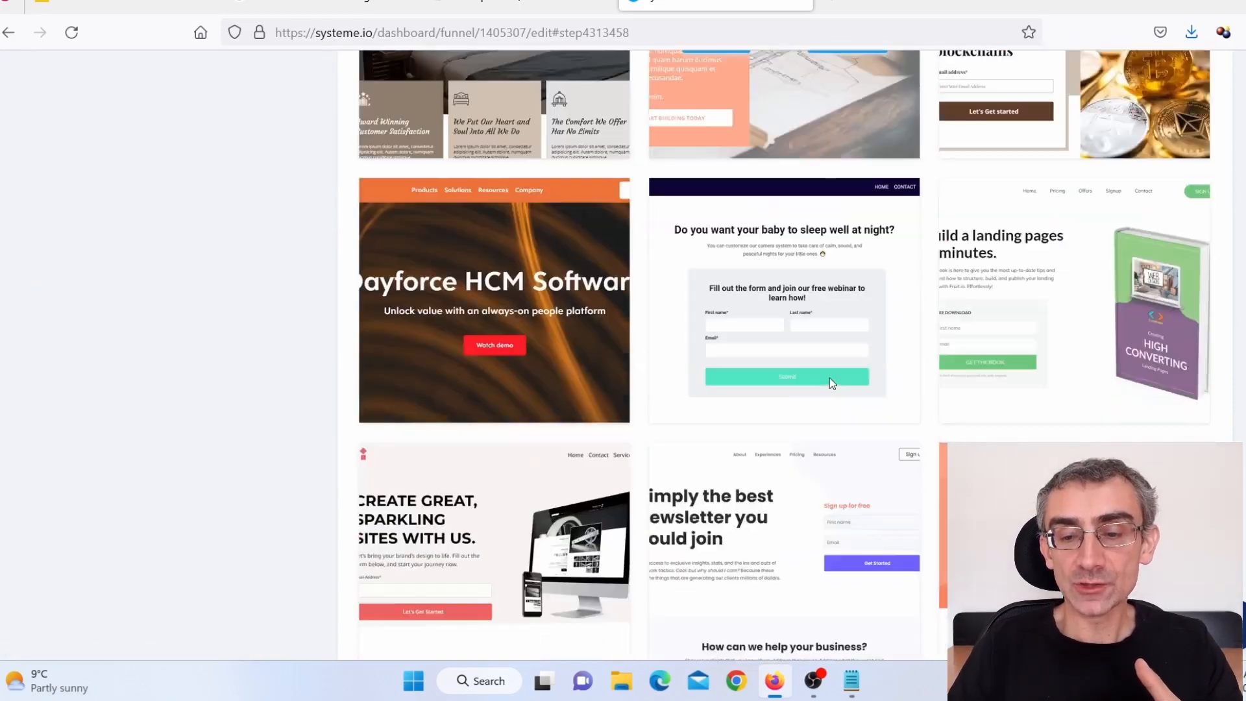
pyautogui.scroll(1, 829, 378)
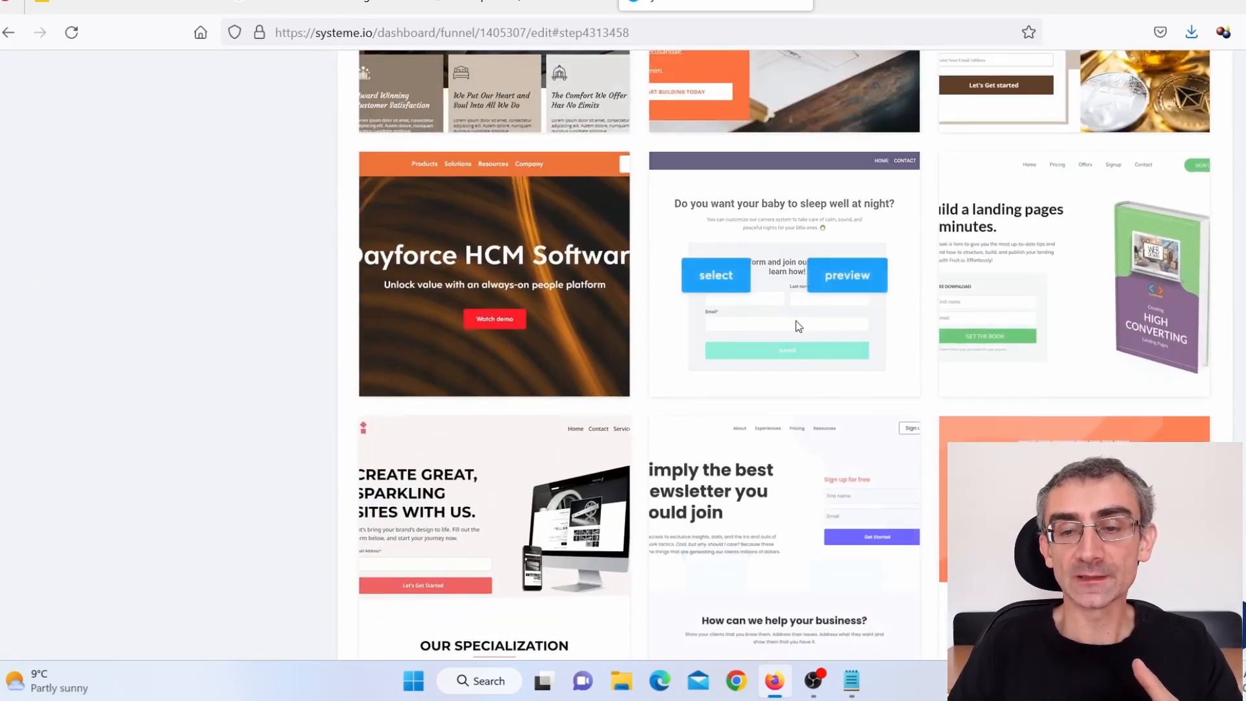
pyautogui.click(716, 276)
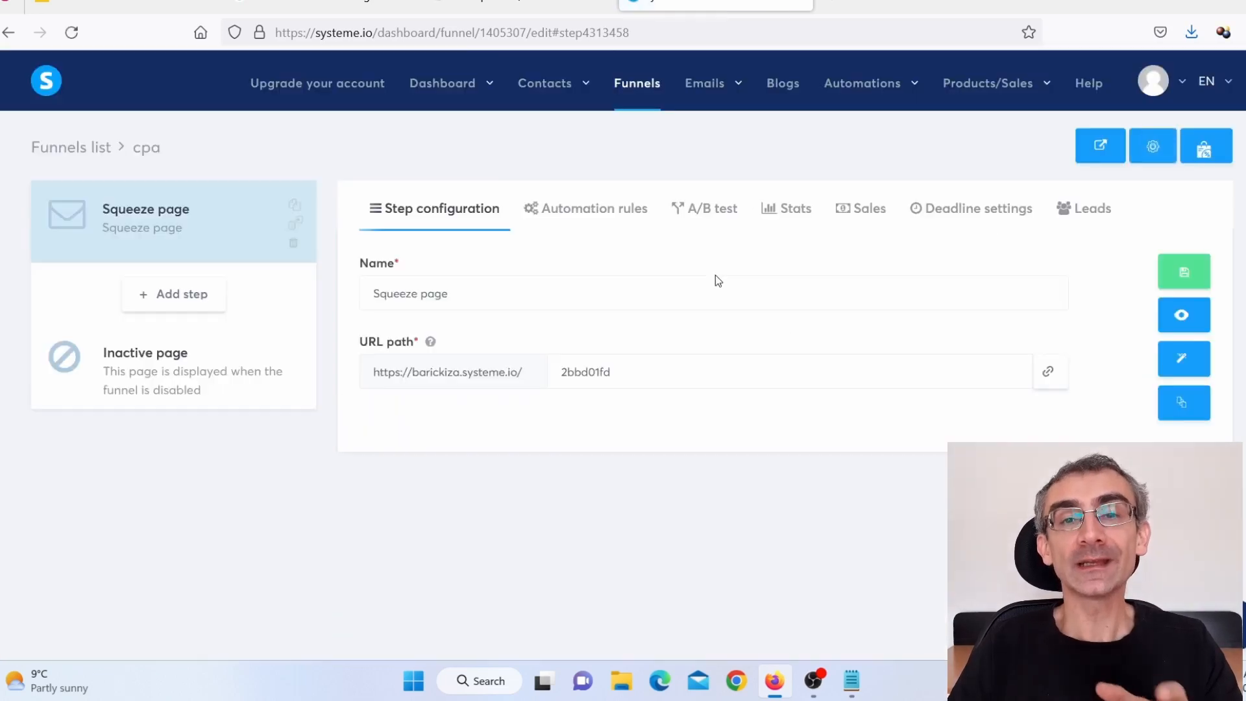
# - Open the squeeze page in the page editor and delete the template's navigation section and main content section
pyautogui.click(1182, 358)
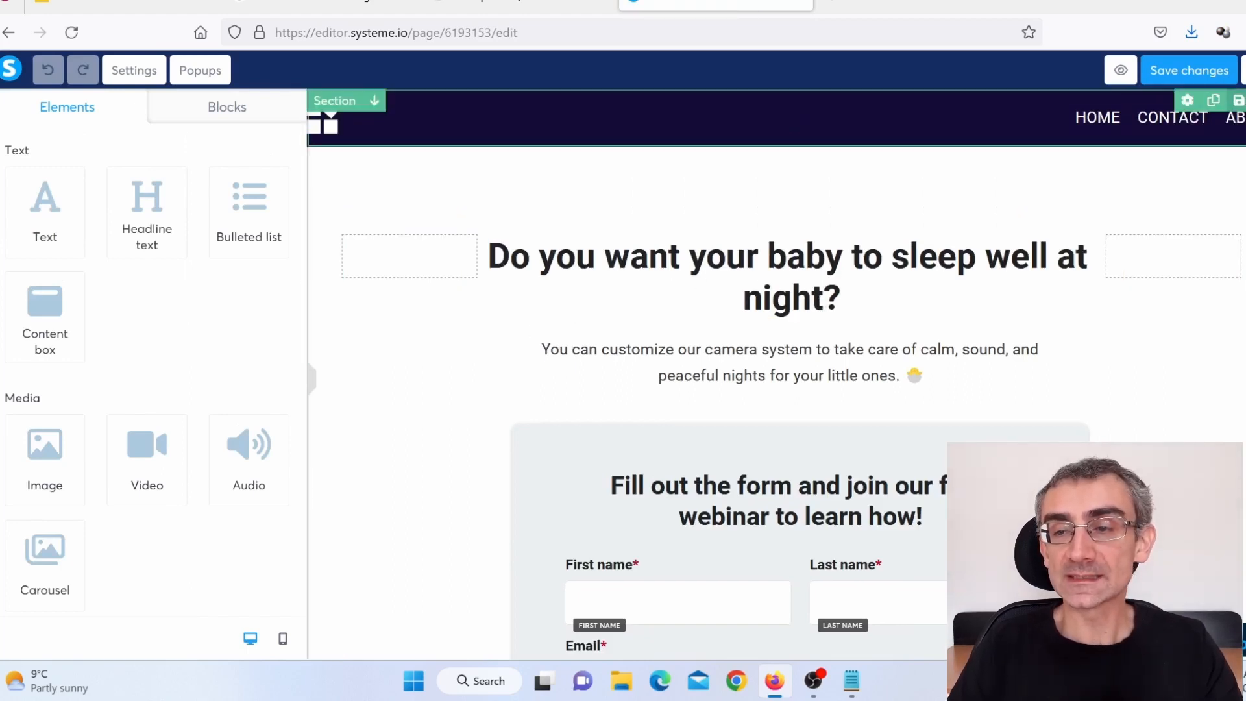
pyautogui.press('Delete')
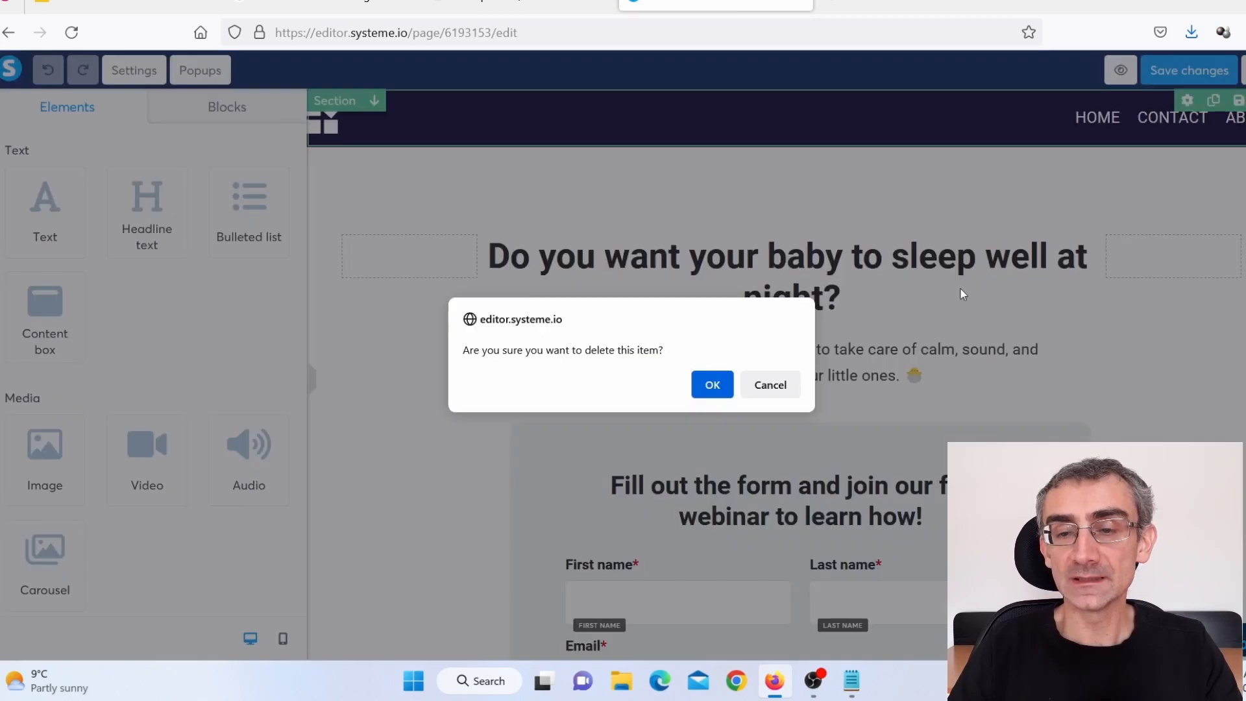
pyautogui.click(712, 383)
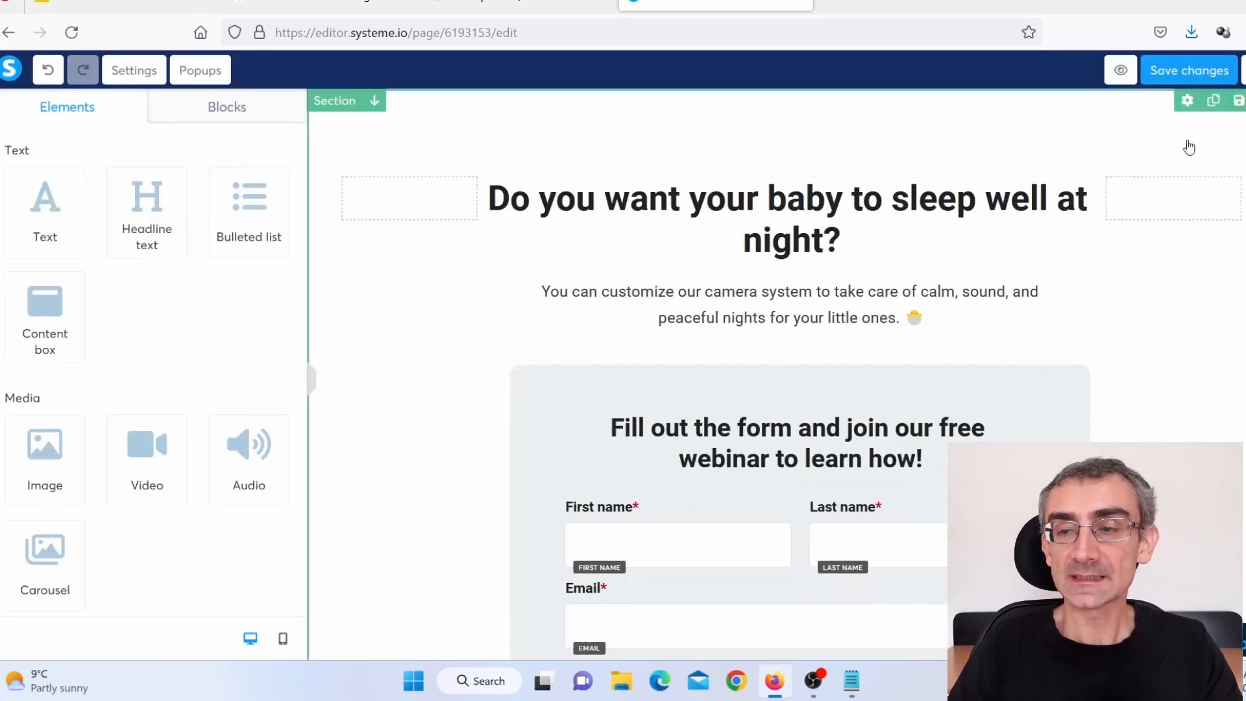
pyautogui.press('Delete')
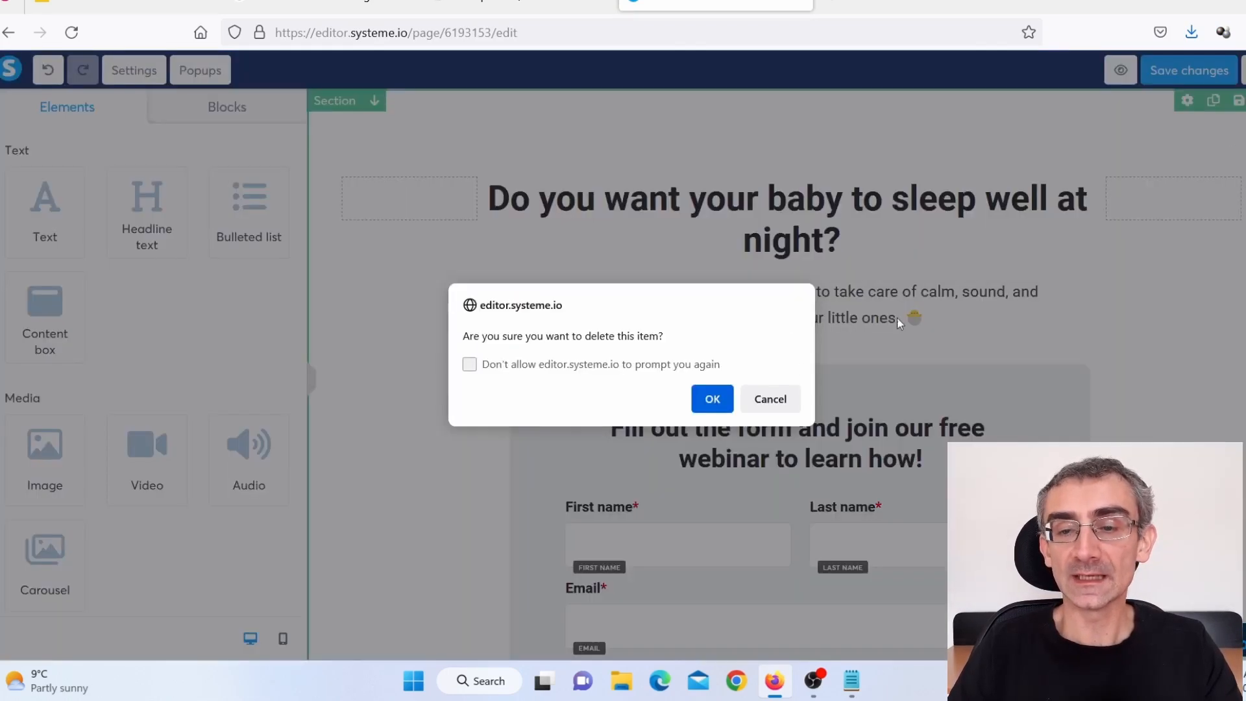
pyautogui.click(711, 397)
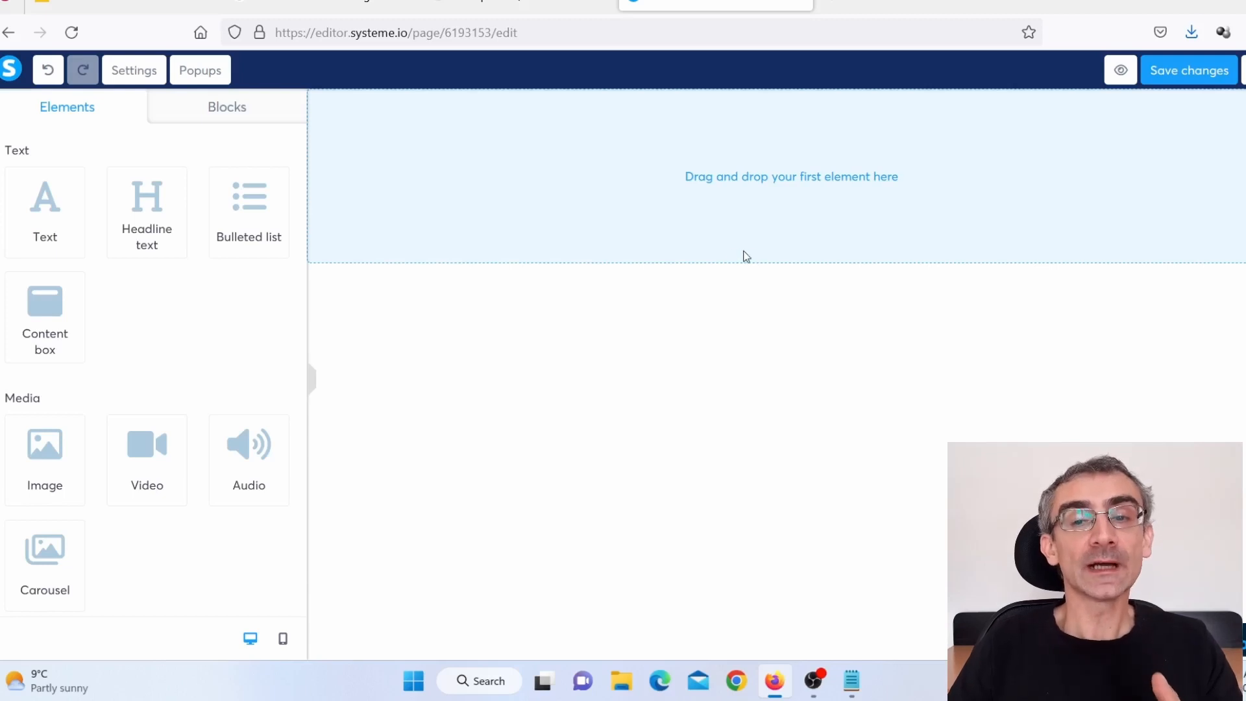
# - Add a text element to the empty page reading "Click the button below to watch this movie for free"
pyautogui.moveTo(41, 231); pyautogui.dragTo(753, 192)
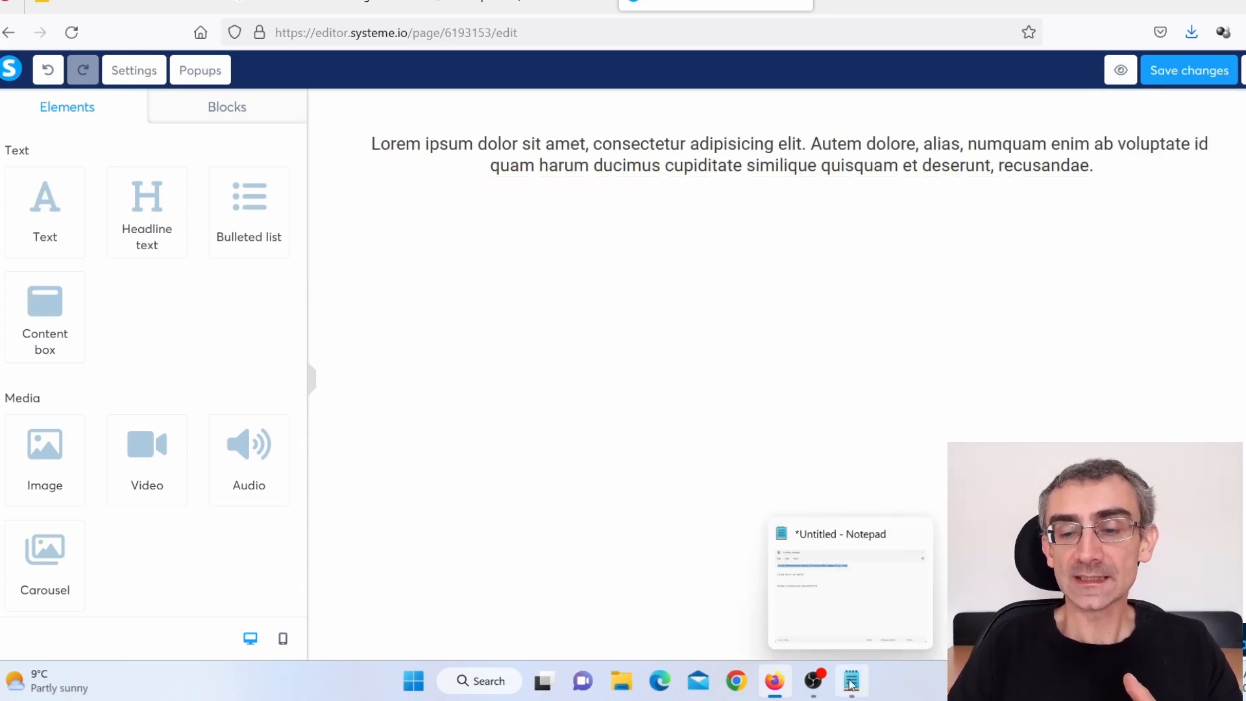
pyautogui.doubleClick(886, 148)
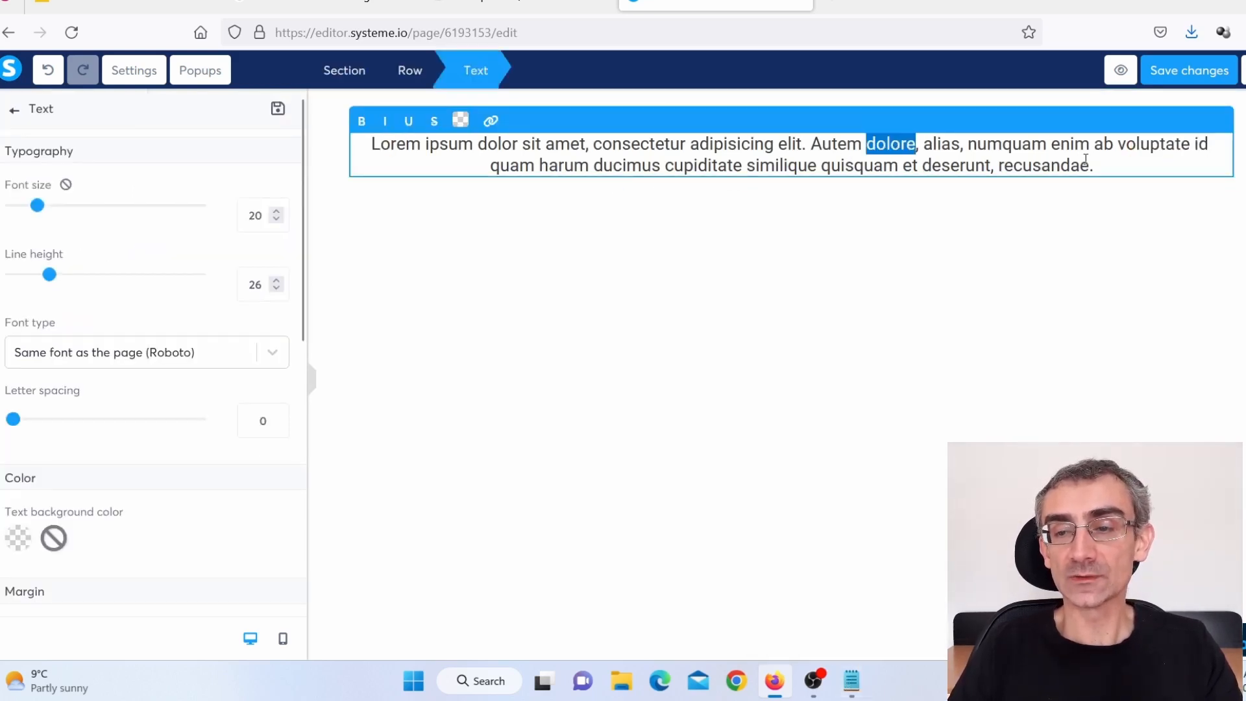
pyautogui.moveTo(1107, 167); pyautogui.dragTo(338, 143)
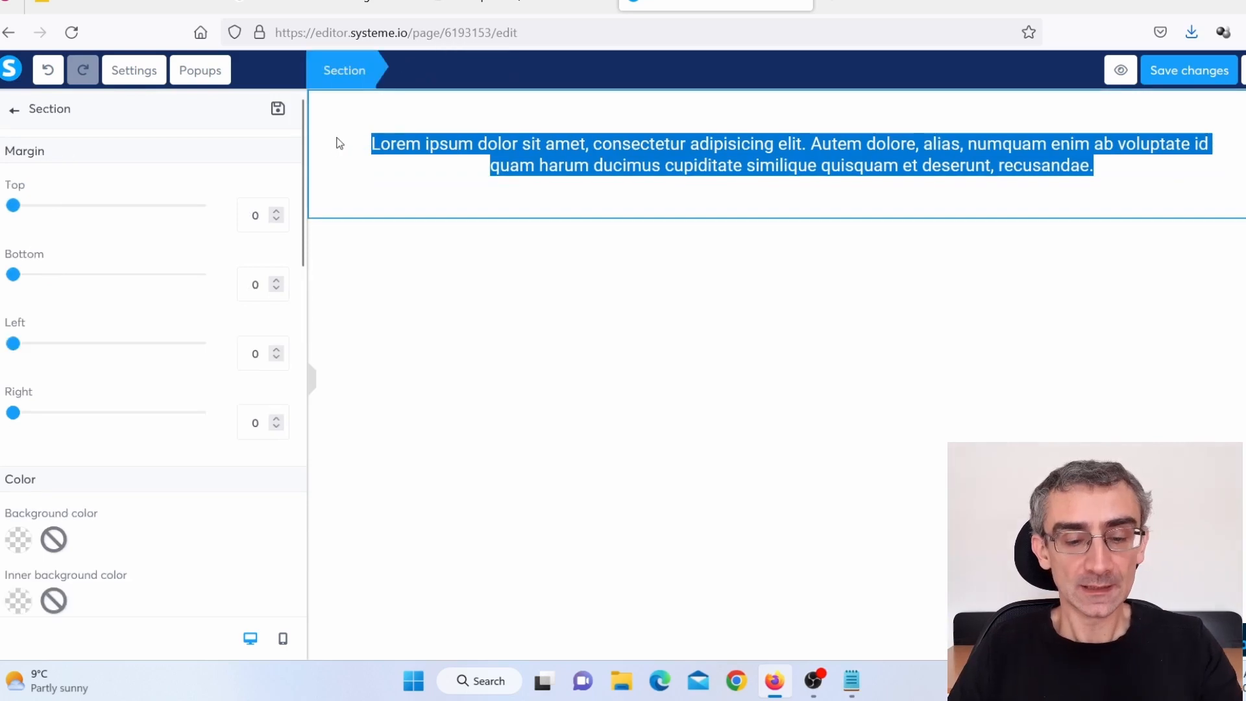
pyautogui.write('Click the button below to watch this movie for free')
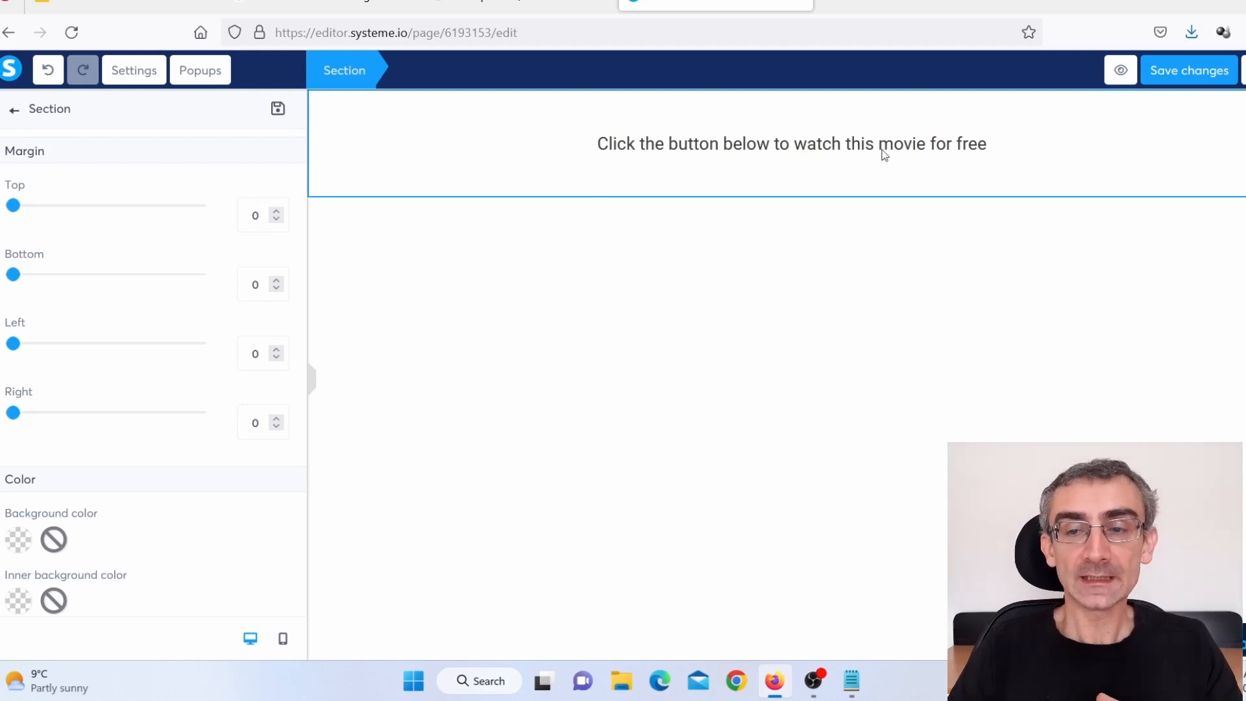
# - Make the "Click the button below to watch this movie for free" text bold with font size 38
pyautogui.click(663, 144)
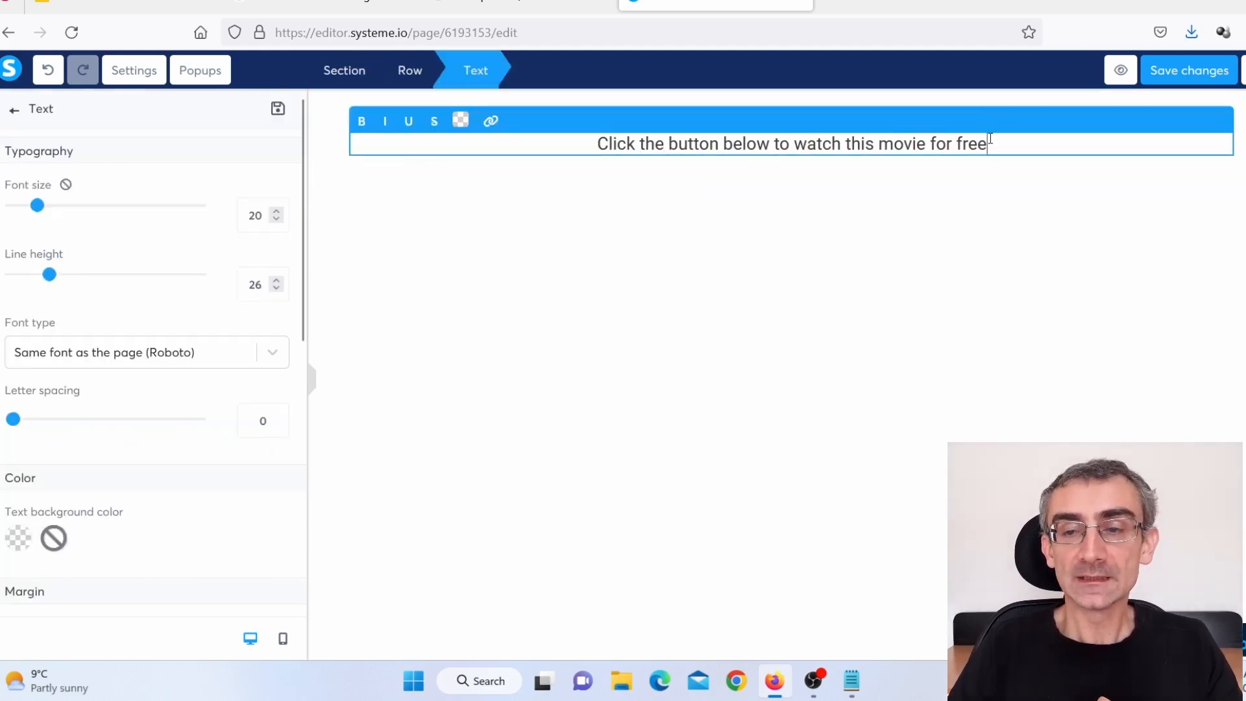
pyautogui.moveTo(990, 138); pyautogui.dragTo(373, 137)
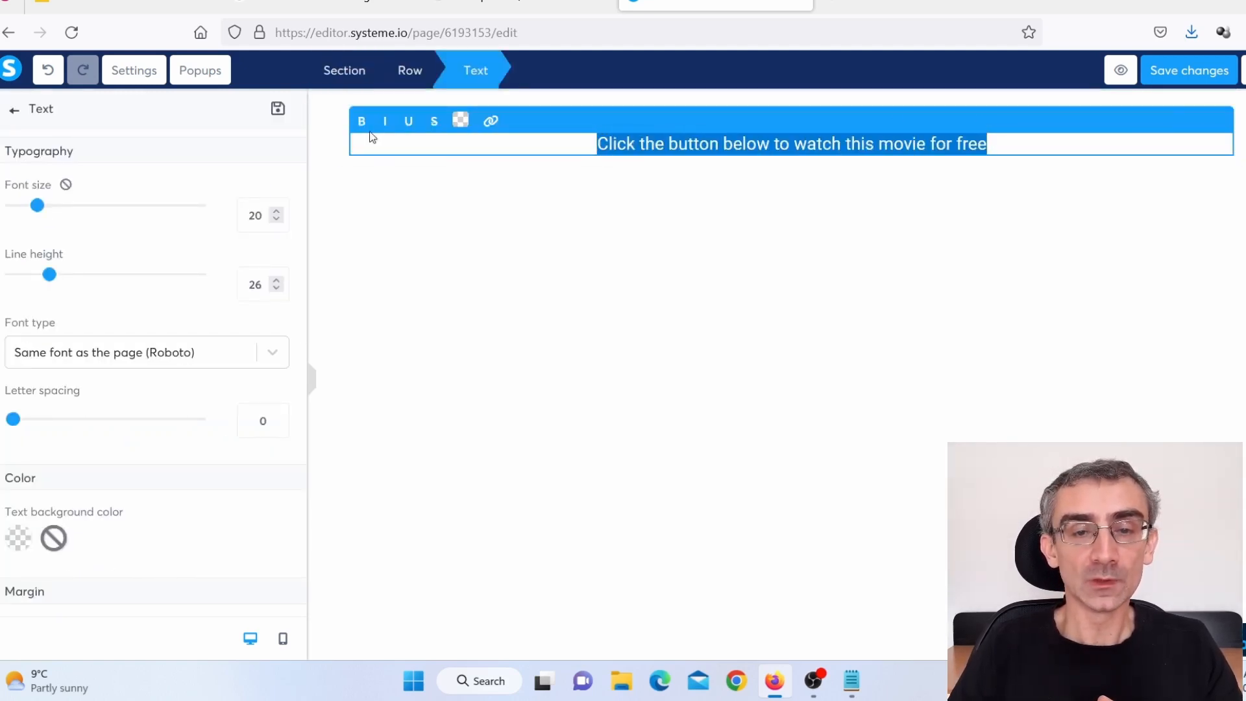
pyautogui.click(362, 122)
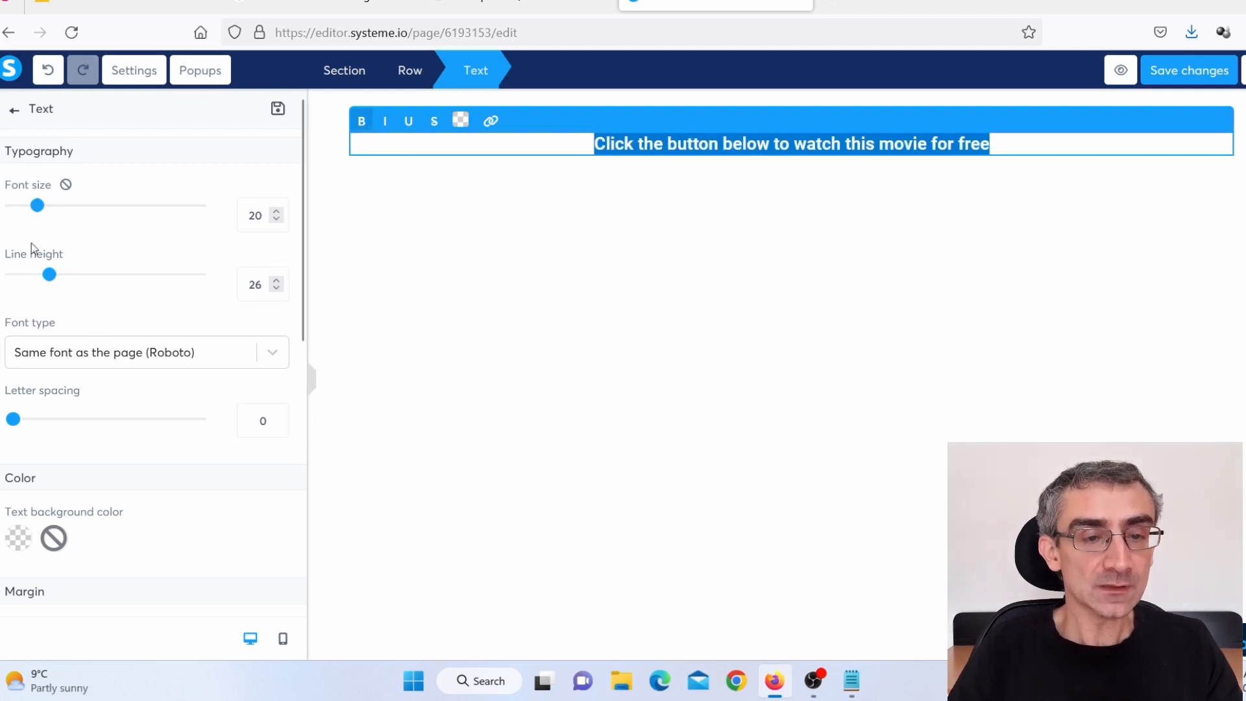
pyautogui.moveTo(38, 207); pyautogui.dragTo(74, 205)
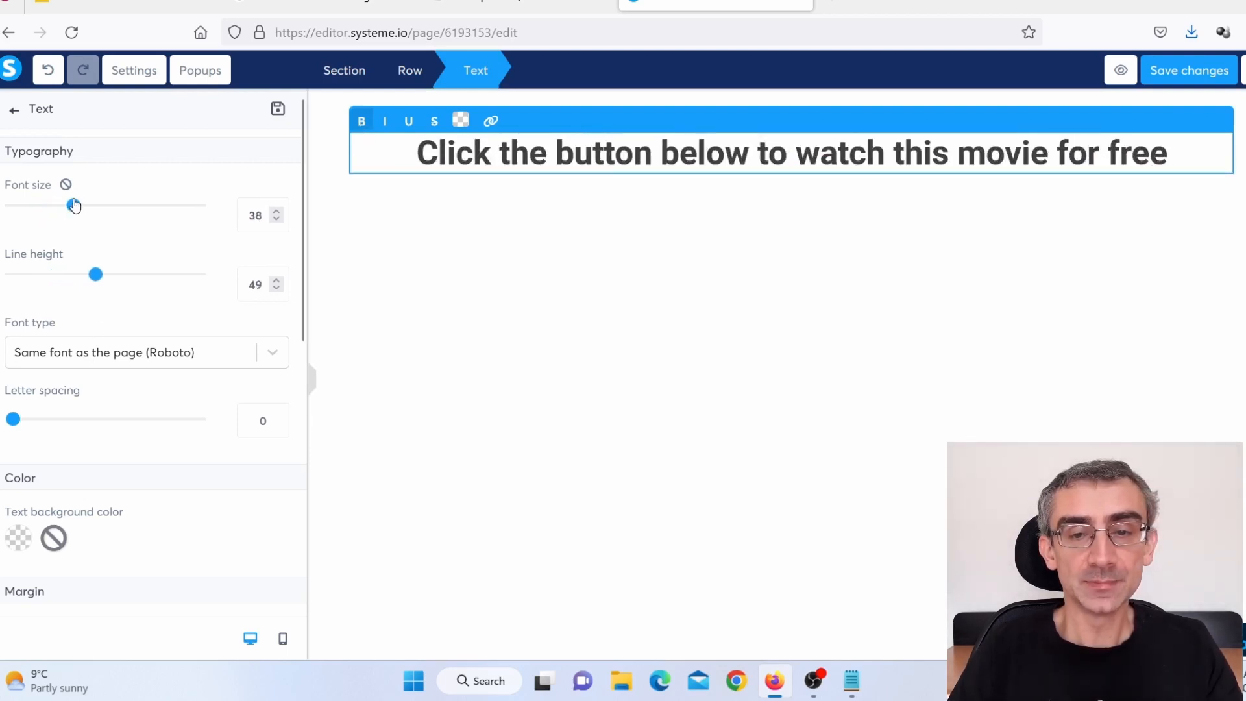
pyautogui.click(905, 268)
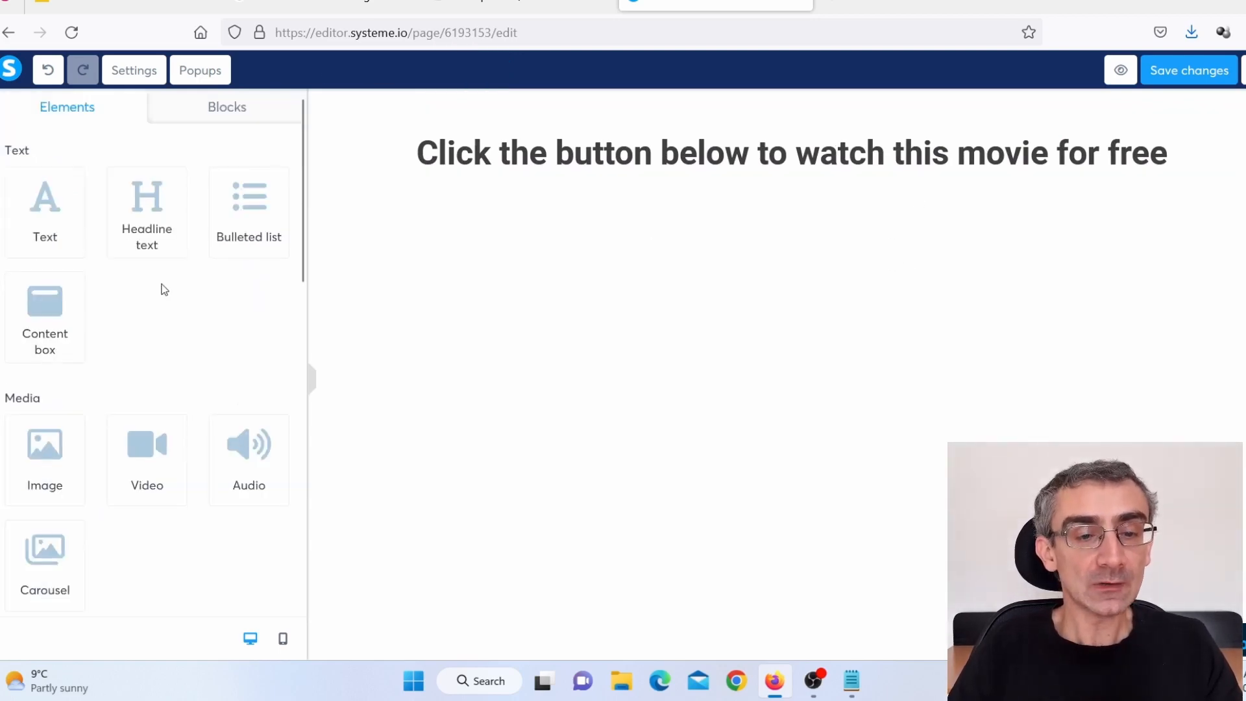
# - Add an image element below the headline text, upload the Batman poster s-l500.jpg and insert it
pyautogui.moveTo(37, 461); pyautogui.dragTo(773, 294)
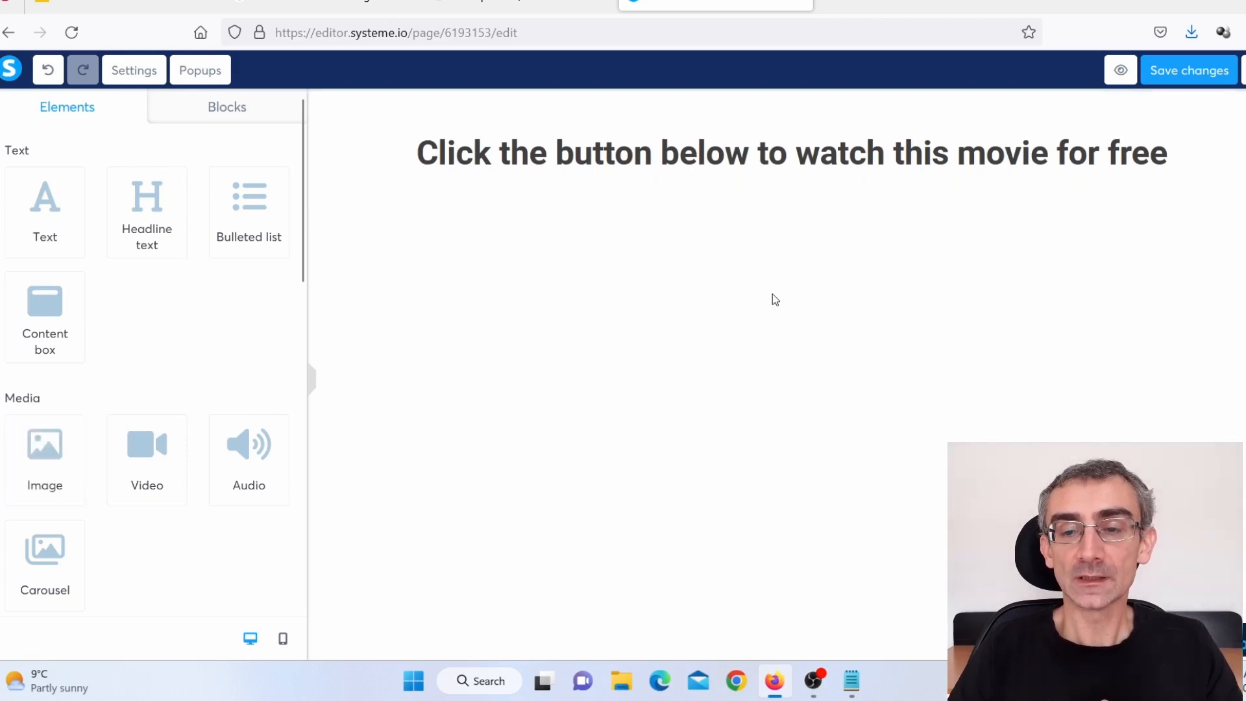
pyautogui.click(784, 387)
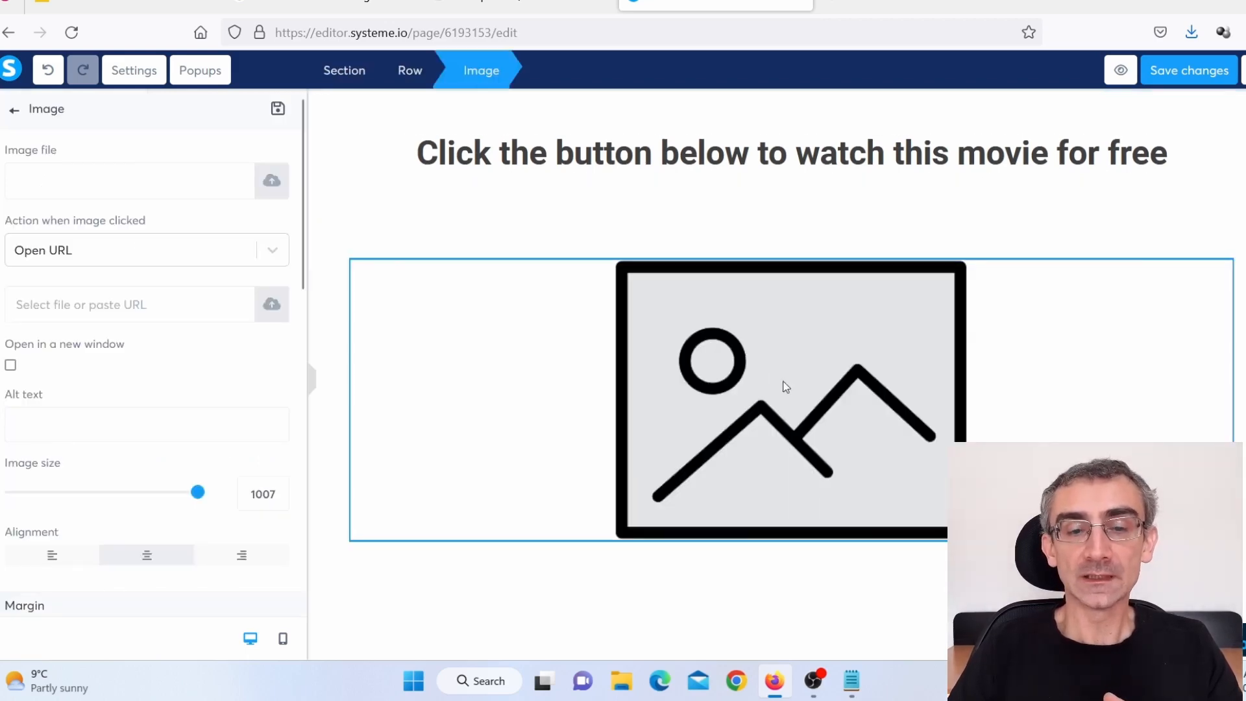
pyautogui.click(272, 188)
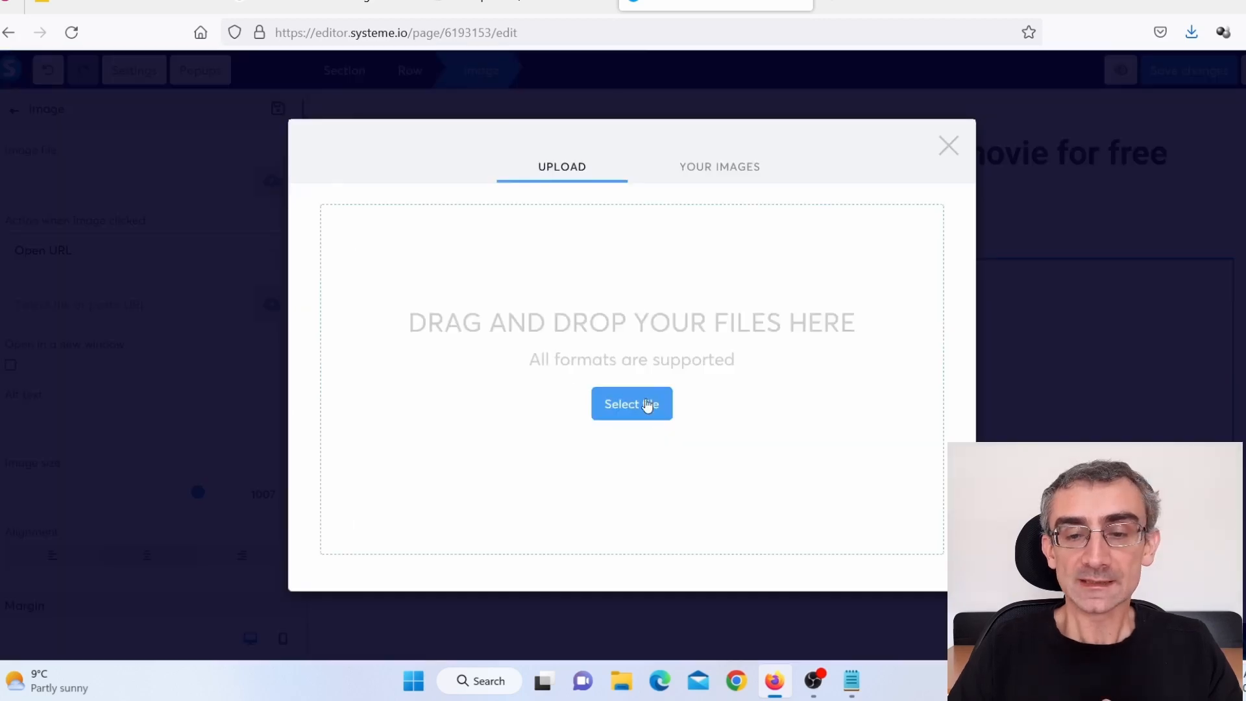
pyautogui.click(647, 403)
pyautogui.doubleClick(412, 351)
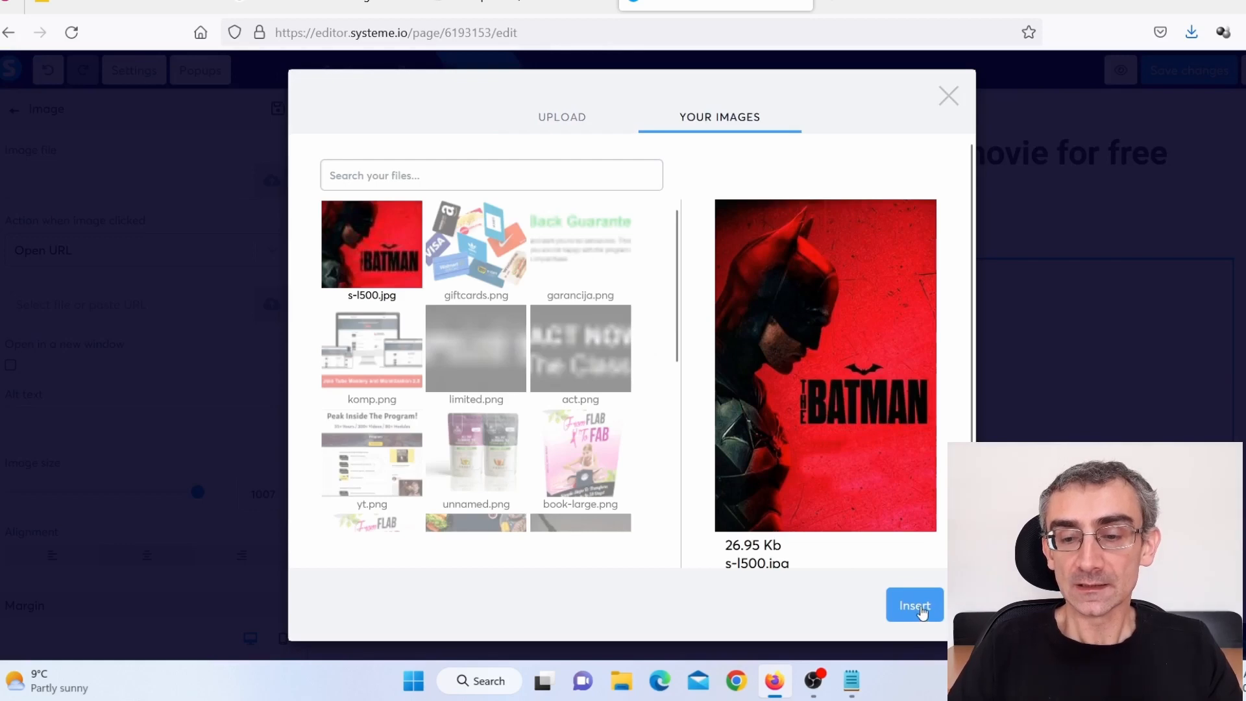
pyautogui.click(915, 605)
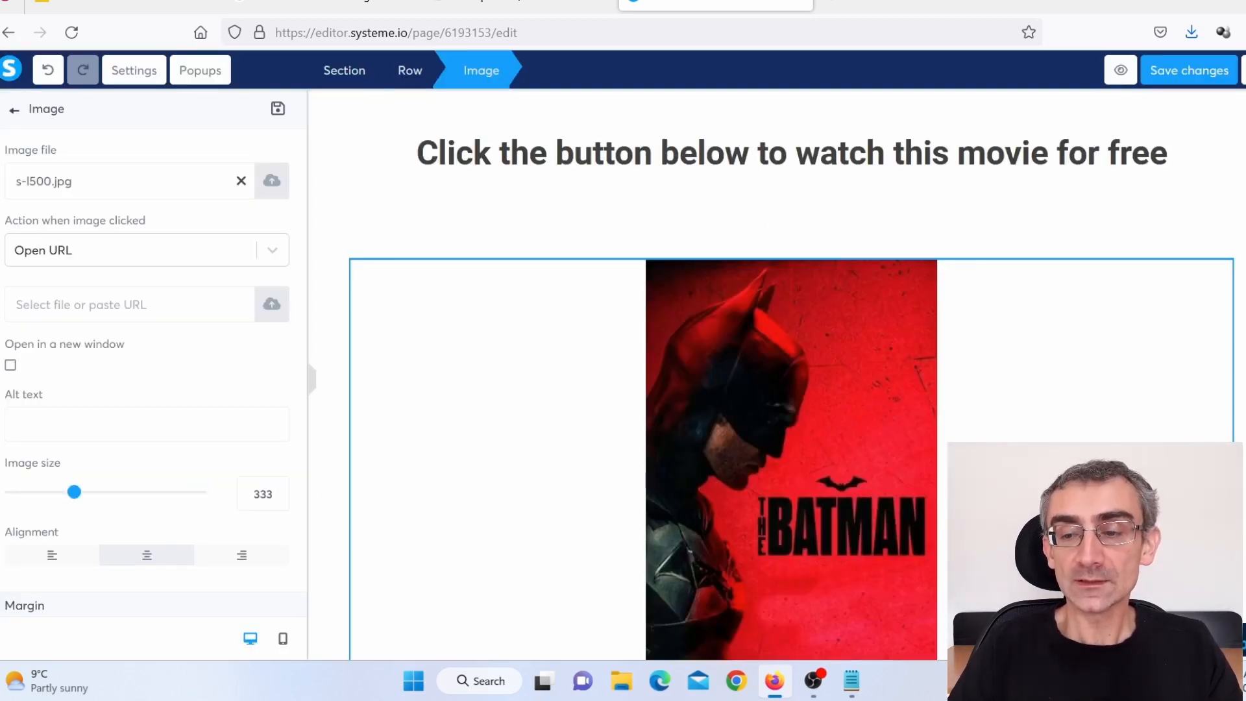
pyautogui.click(1240, 199)
# - Add a button element below the Batman poster
pyautogui.scroll(-1, 1223, 224)
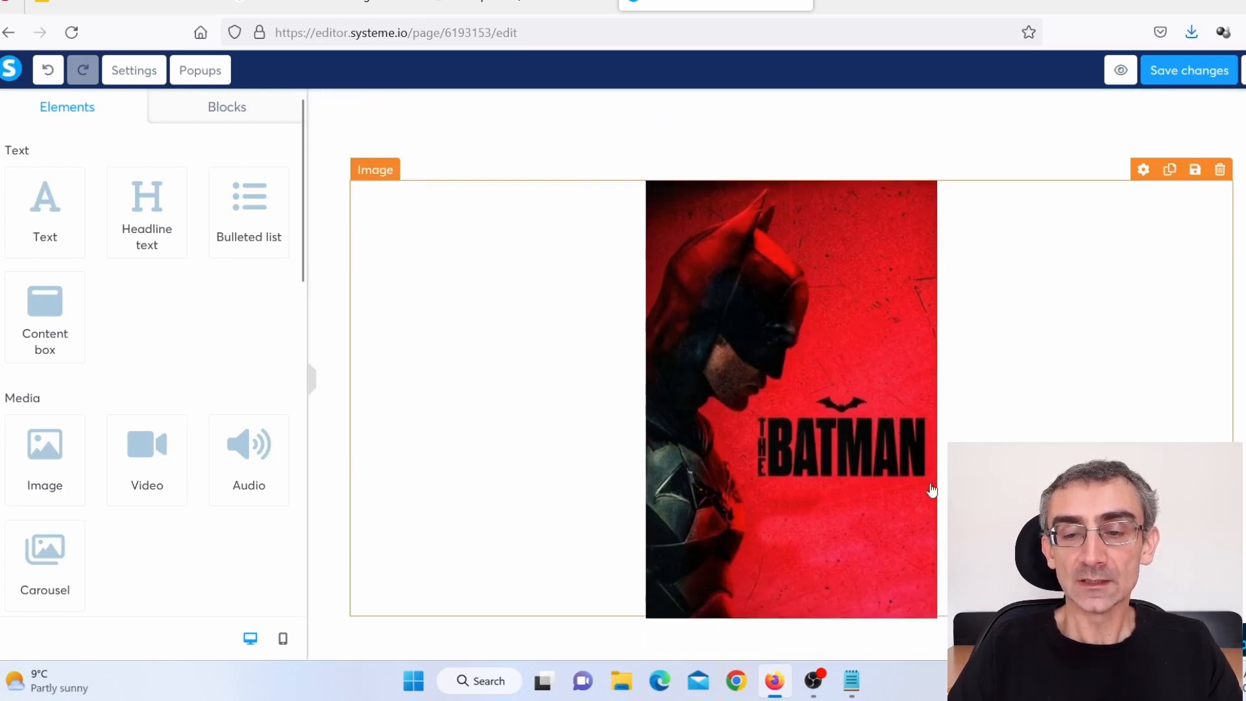
pyautogui.scroll(-7, 140, 482)
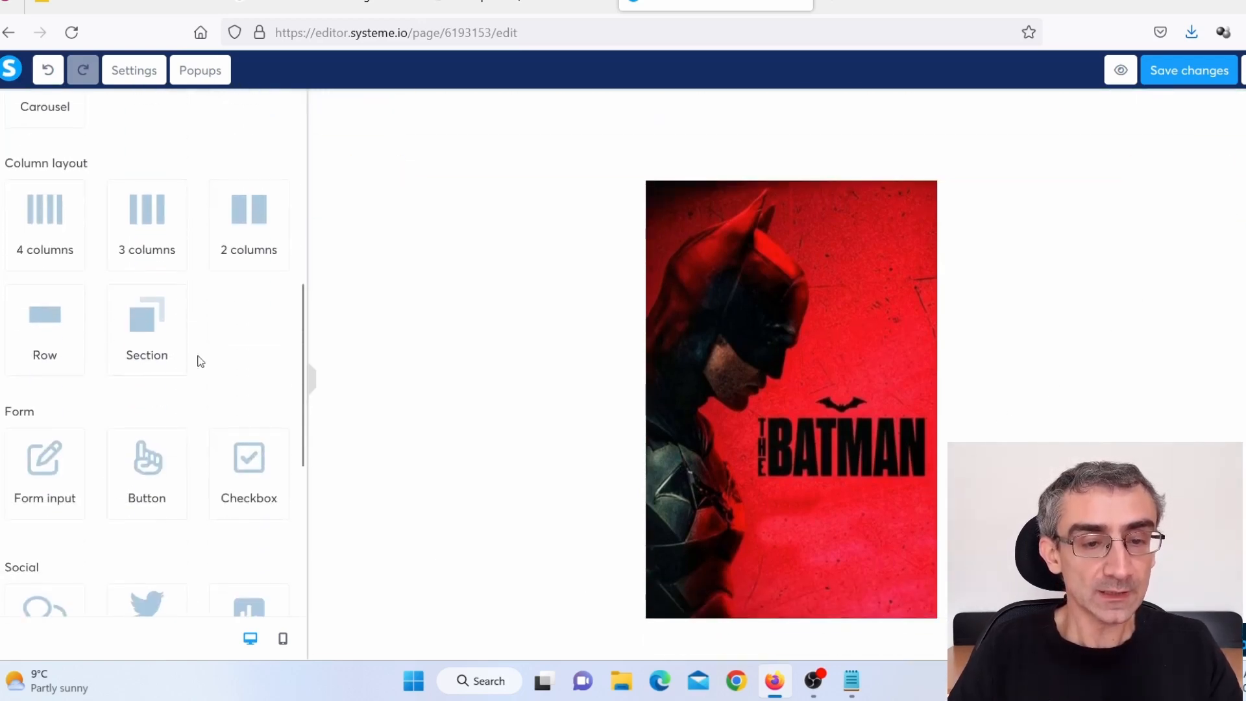
pyautogui.moveTo(141, 470); pyautogui.dragTo(726, 637)
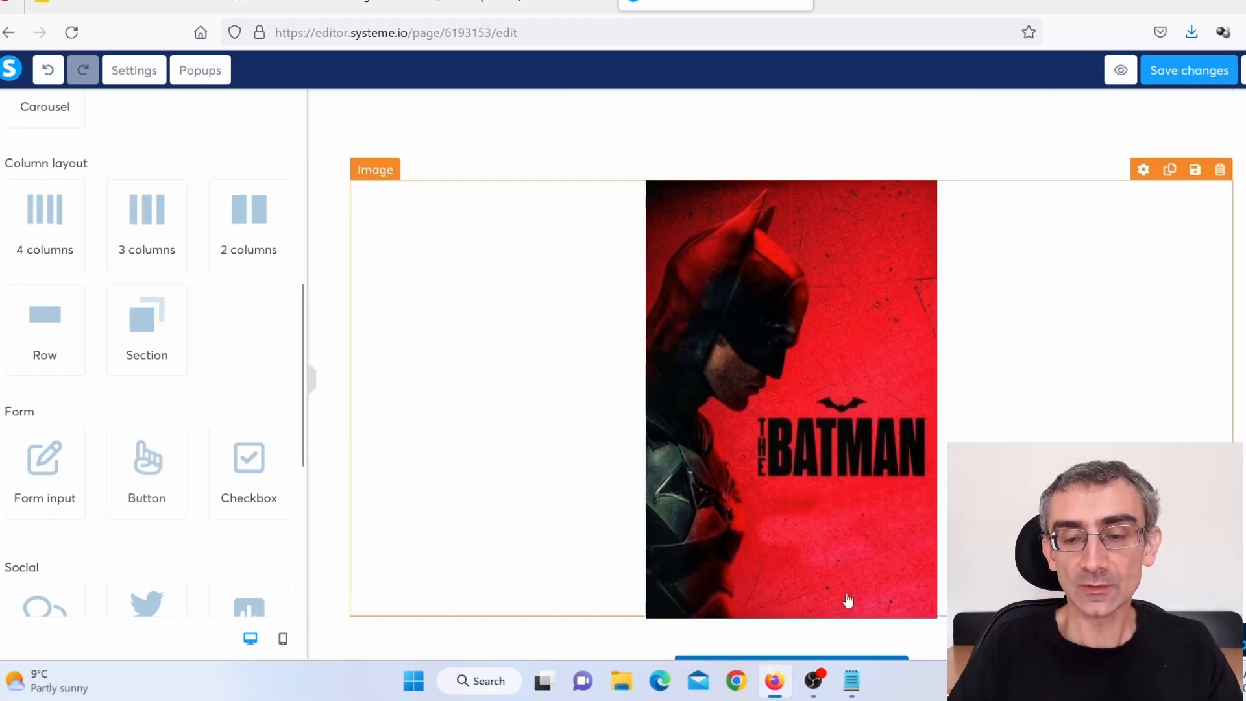
pyautogui.scroll(-2, 848, 598)
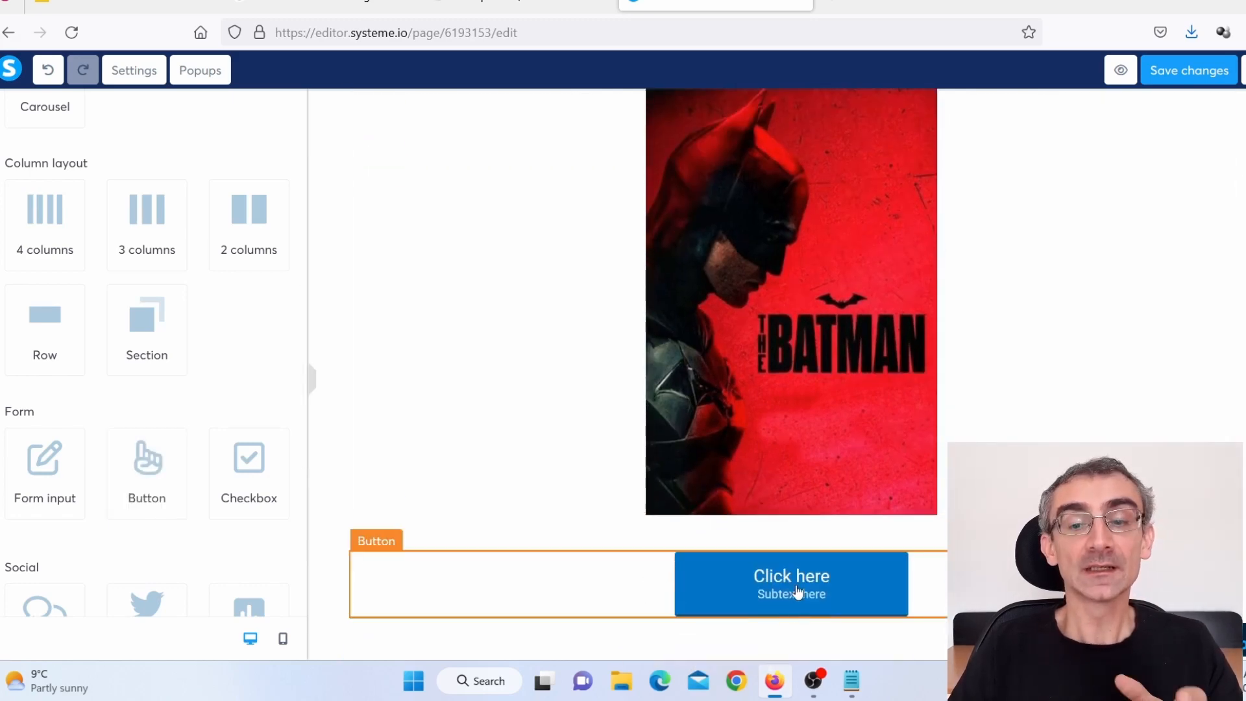
# - Copy "Click here to watch" from the Notepad notes and set it as the text of the button below the poster
pyautogui.click(851, 680)
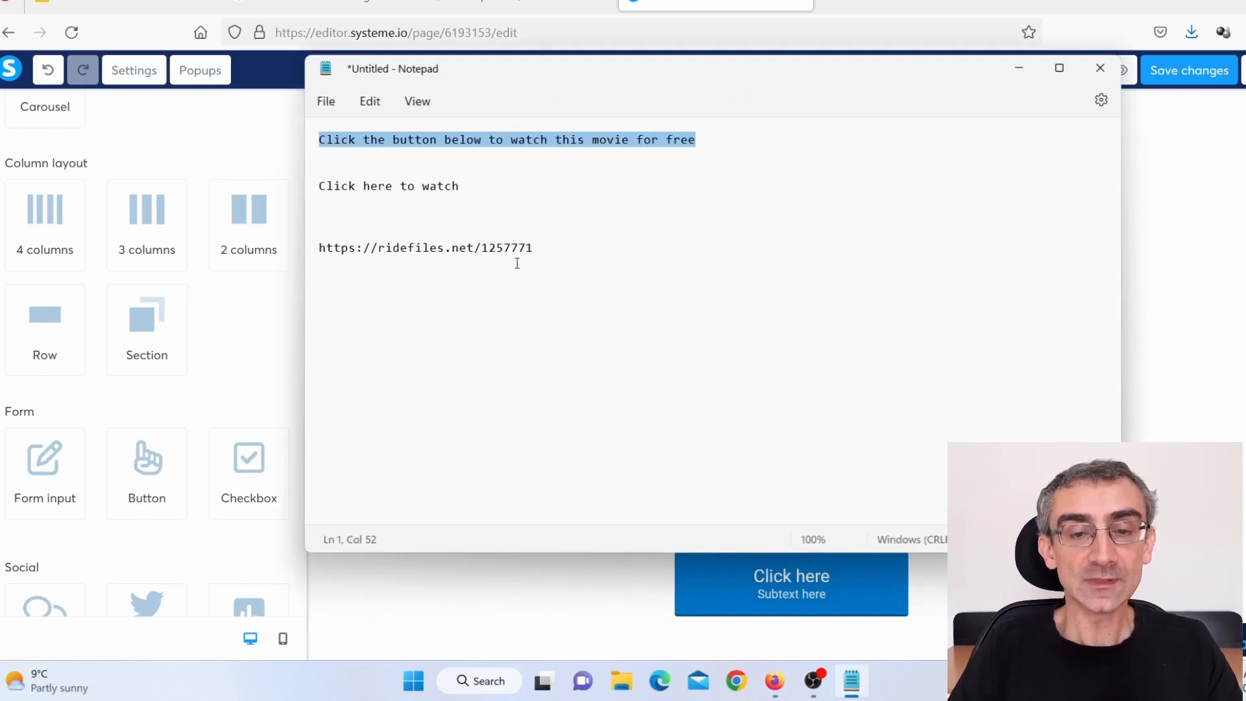
pyautogui.click(479, 184)
pyautogui.keyDown('shift'); pyautogui.click(312, 187); pyautogui.keyUp('shift')
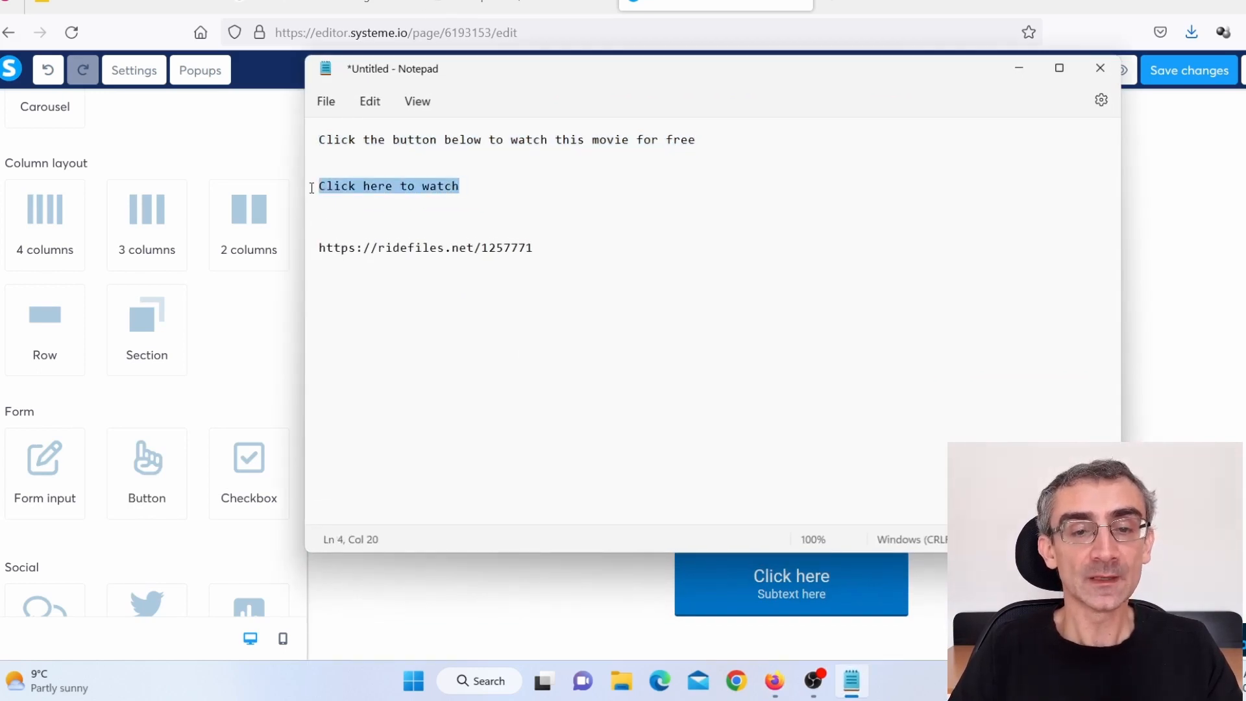
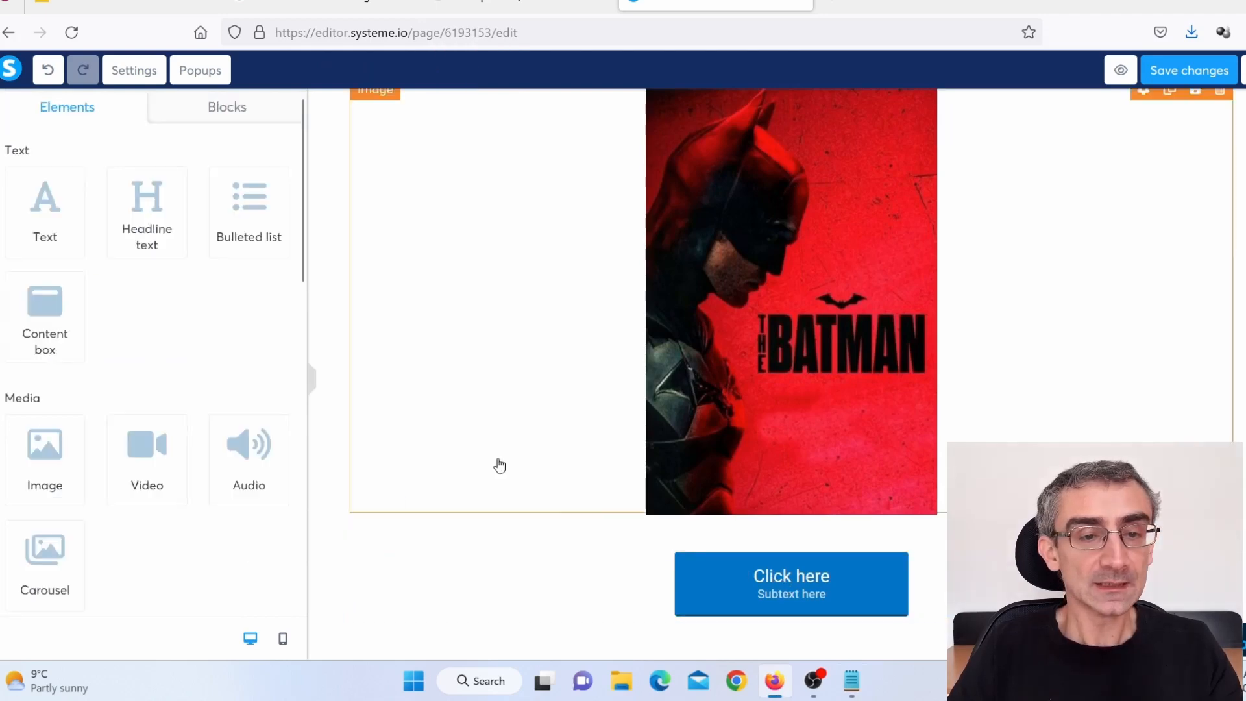
pyautogui.click(747, 582)
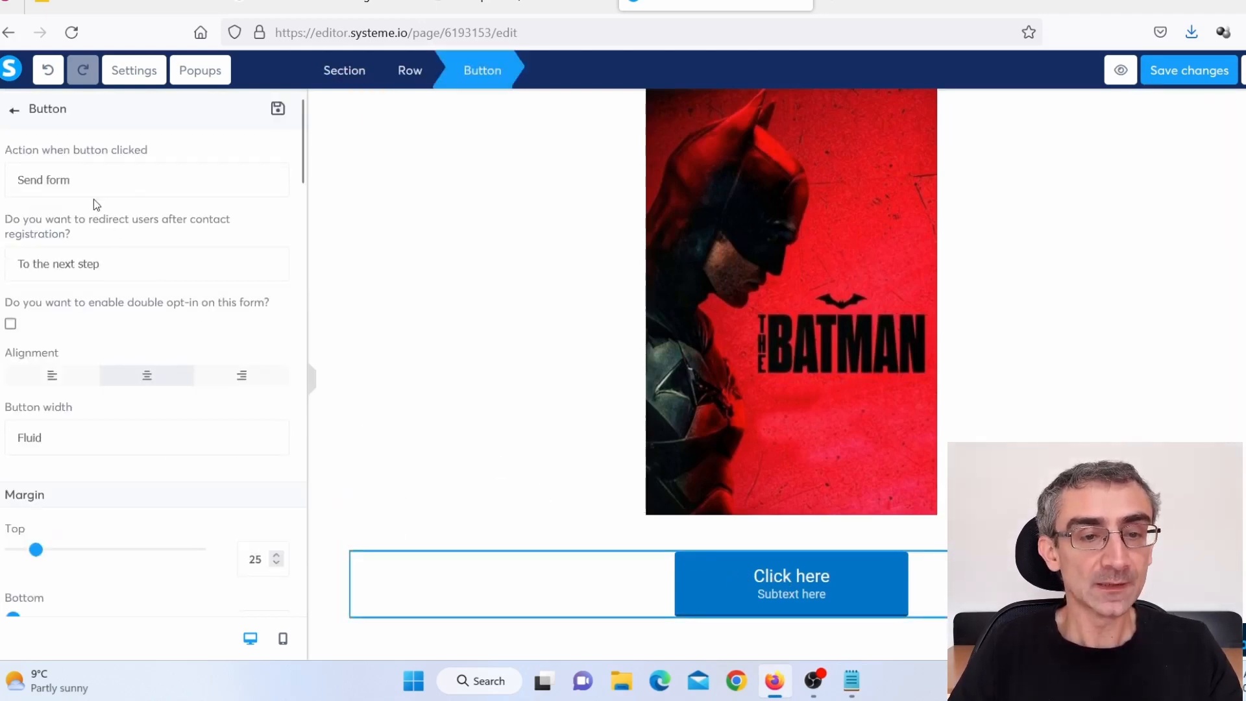
pyautogui.scroll(-9, 166, 258)
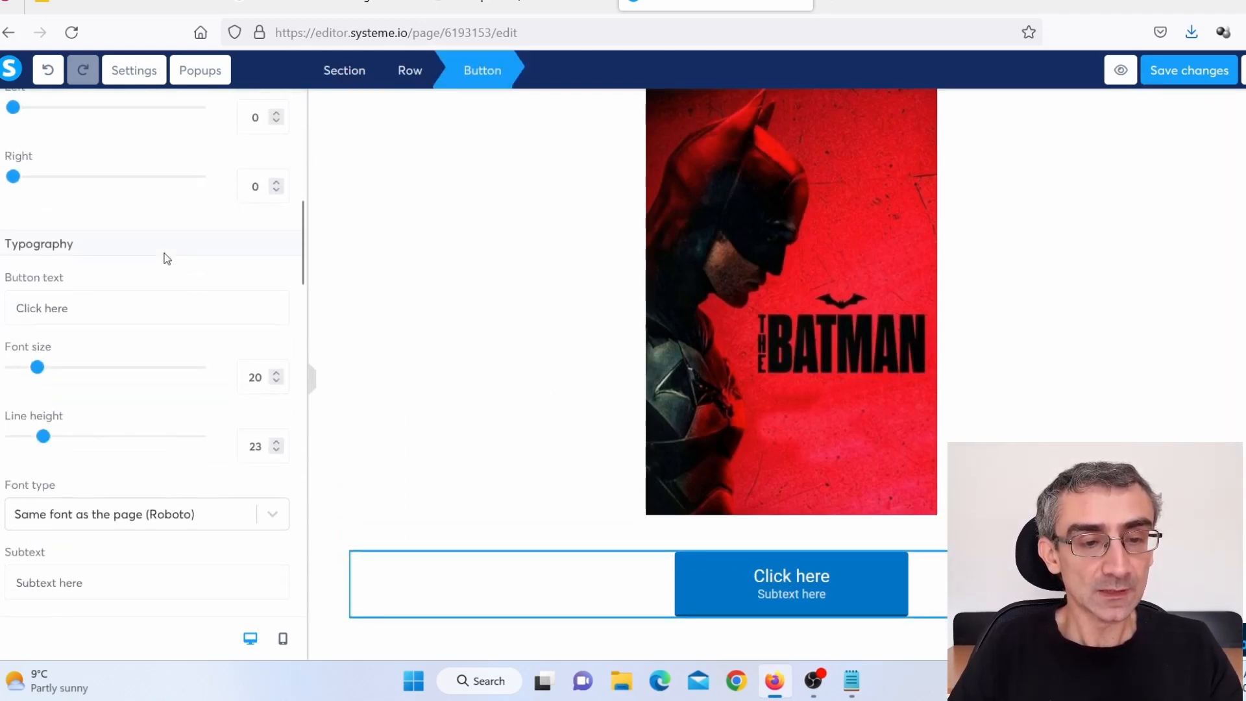
pyautogui.scroll(-2, 167, 258)
pyautogui.moveTo(94, 219); pyautogui.dragTo(3, 214)
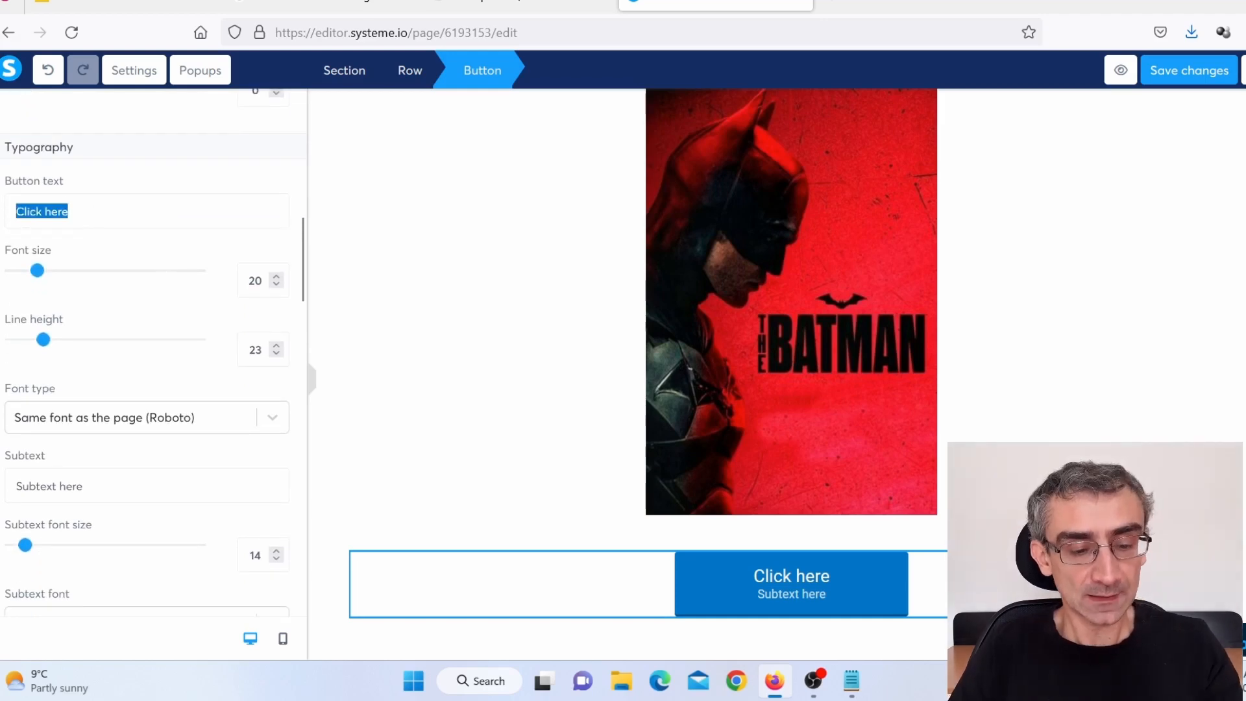
pyautogui.write('Click here to watch')
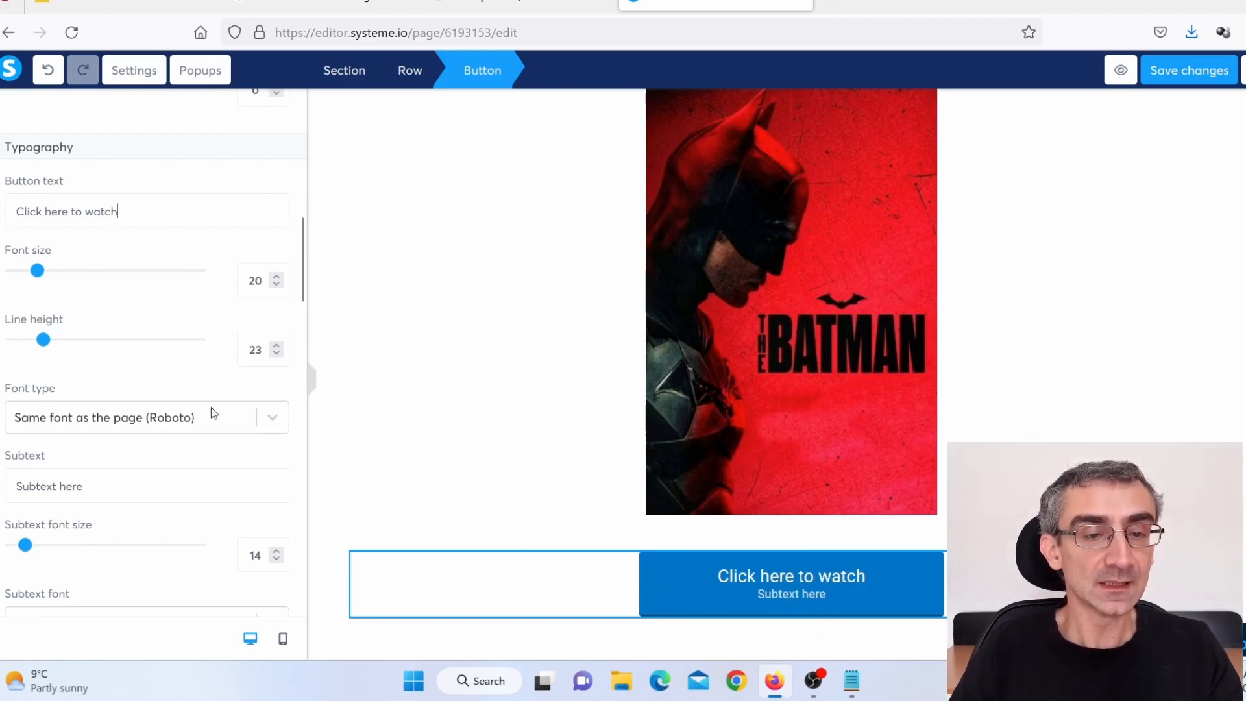
# - Delete the button's subtext and look over the page from the headline down to the button
pyautogui.scroll(-5, 186, 440)
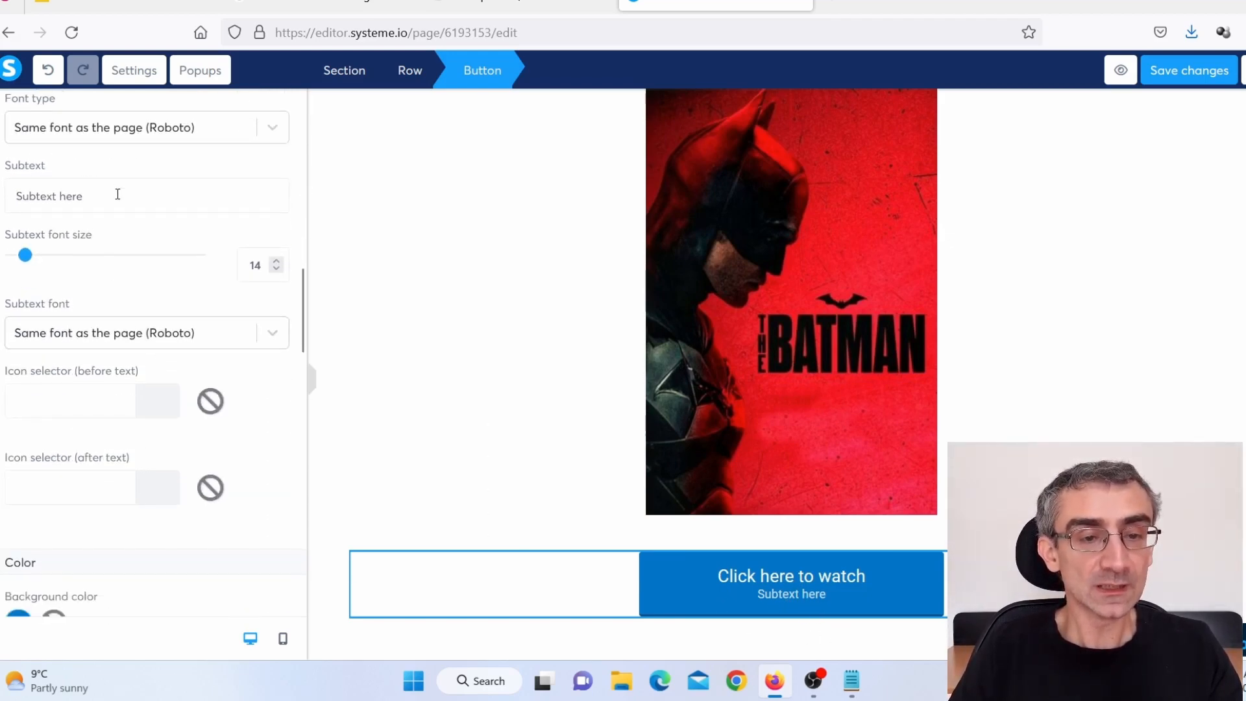
pyautogui.press('BackSpace')
pyautogui.press('BackSpace')
pyautogui.press('BackSpace')
pyautogui.press('BackSpace')
pyautogui.press('BackSpace')
pyautogui.press('BackSpace')
pyautogui.press('BackSpace')
pyautogui.press('BackSpace')
pyautogui.press('BackSpace')
pyautogui.press('BackSpace')
pyautogui.press('BackSpace')
pyautogui.press('BackSpace')
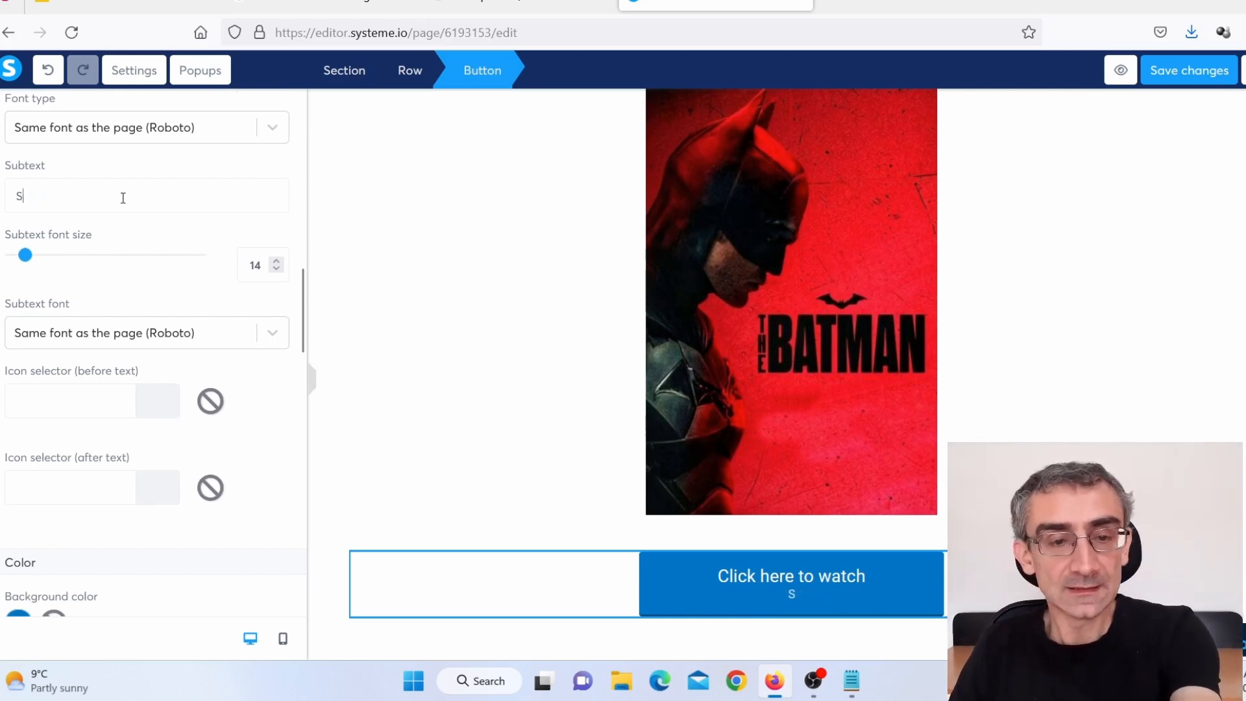
pyautogui.click(438, 357)
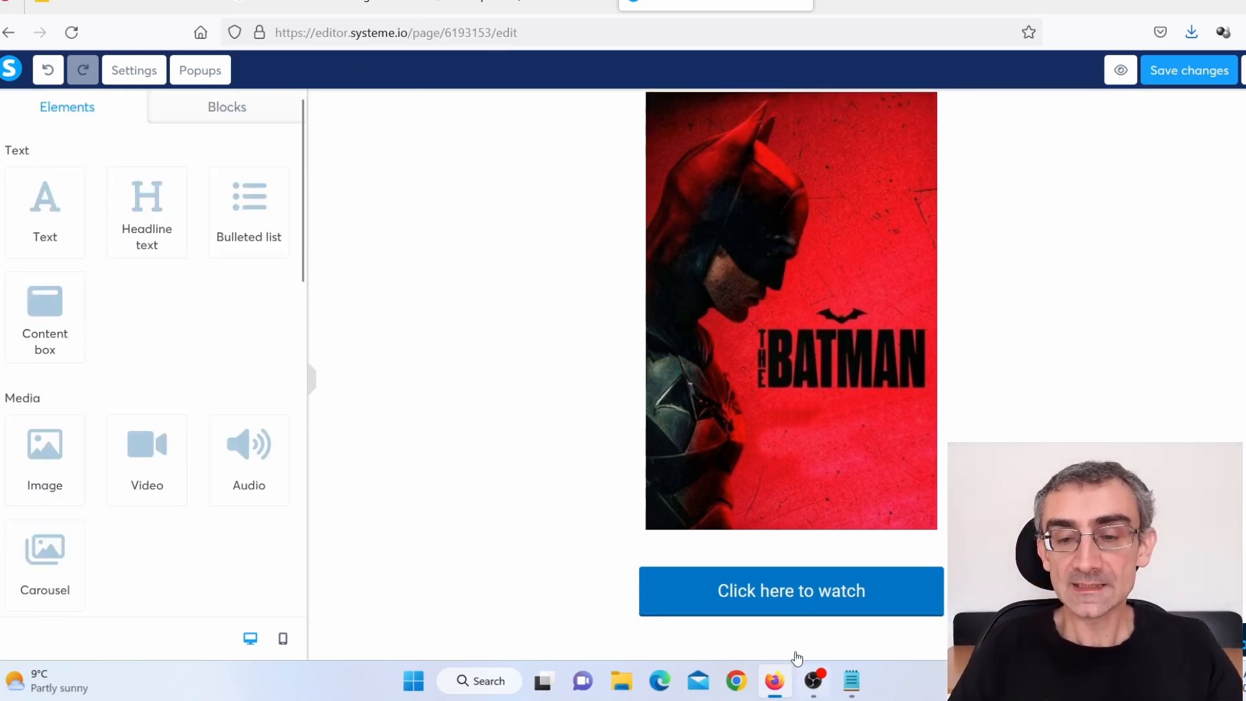
pyautogui.scroll(3, 906, 436)
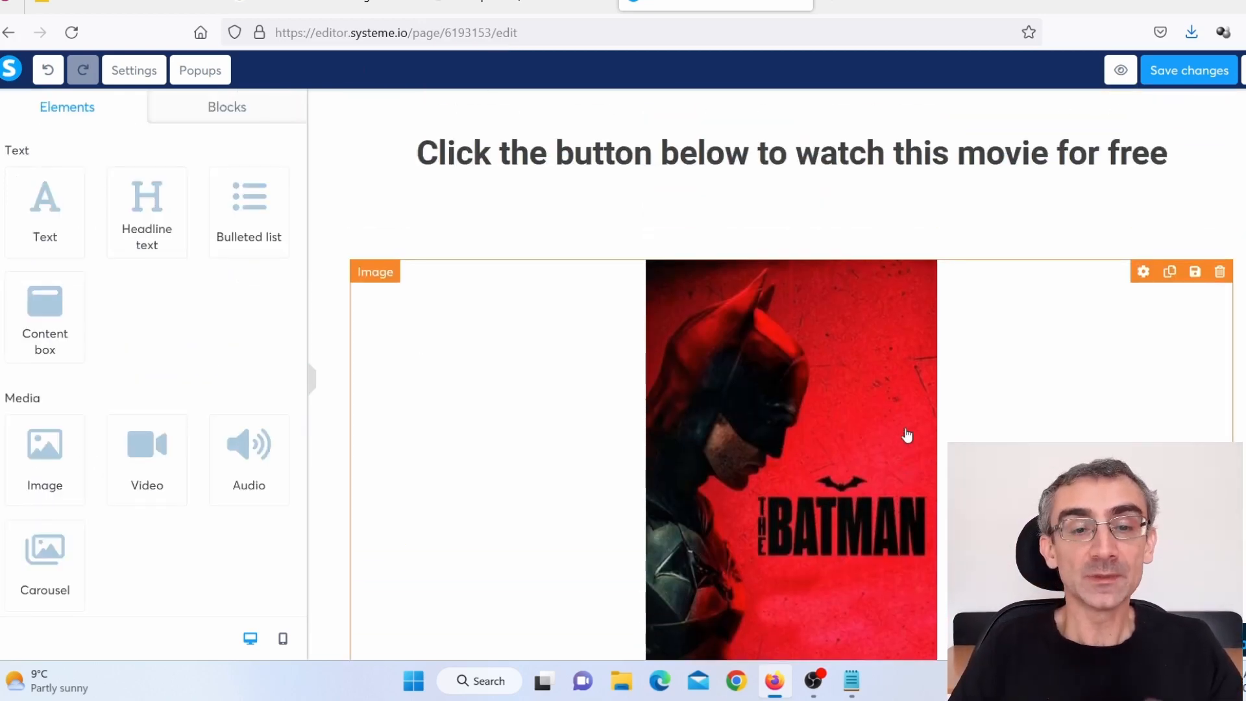
pyautogui.scroll(-3, 907, 436)
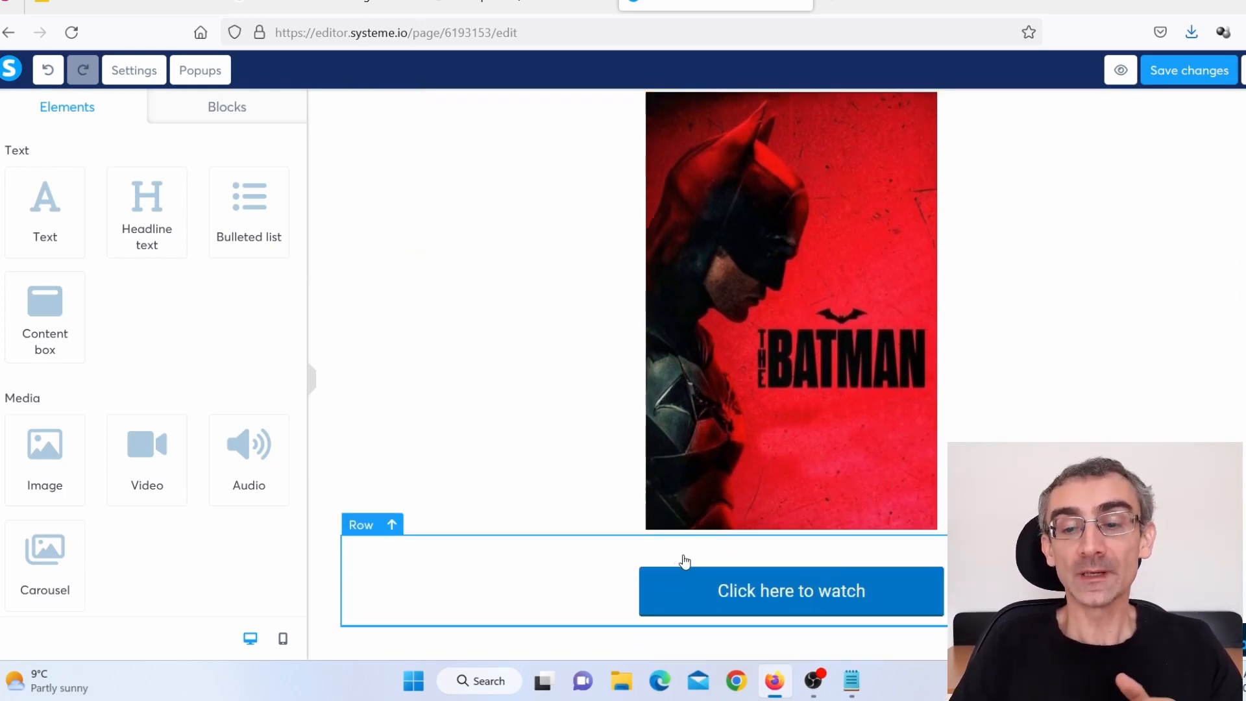
pyautogui.click(852, 680)
pyautogui.moveTo(563, 249); pyautogui.dragTo(298, 259)
pyautogui.hotkey('ctrl', 'c')
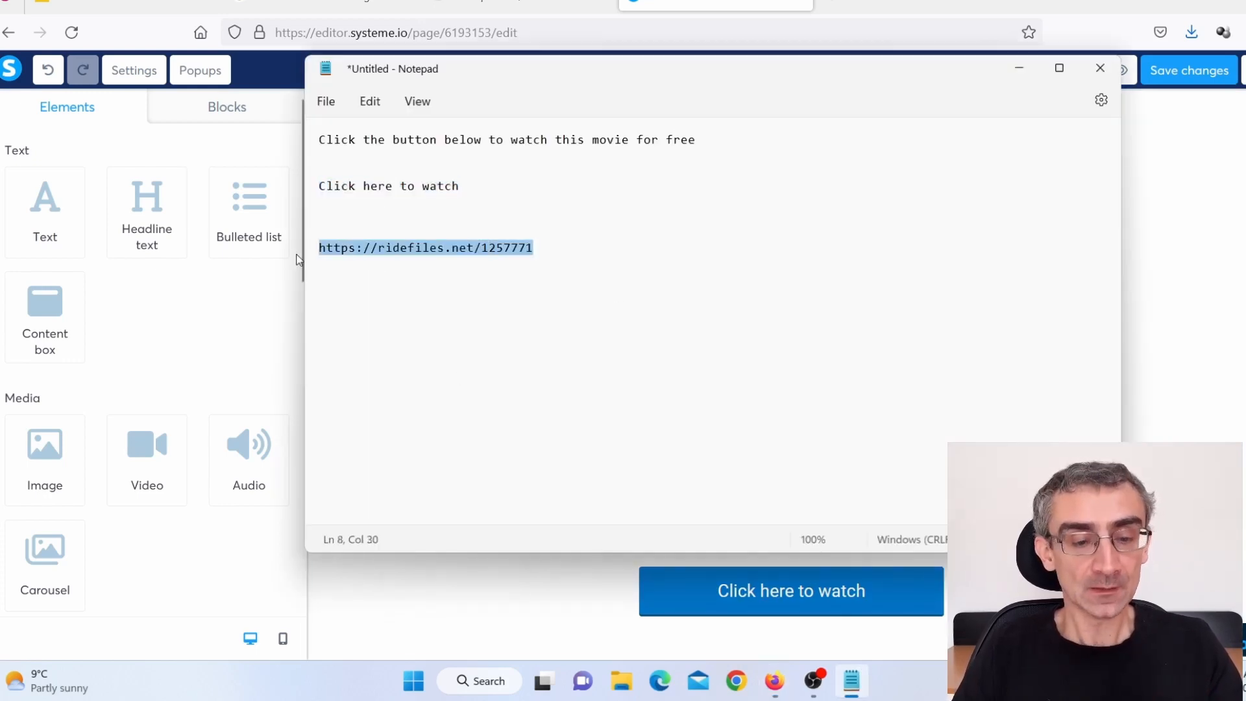
pyautogui.click(326, 617)
pyautogui.click(831, 609)
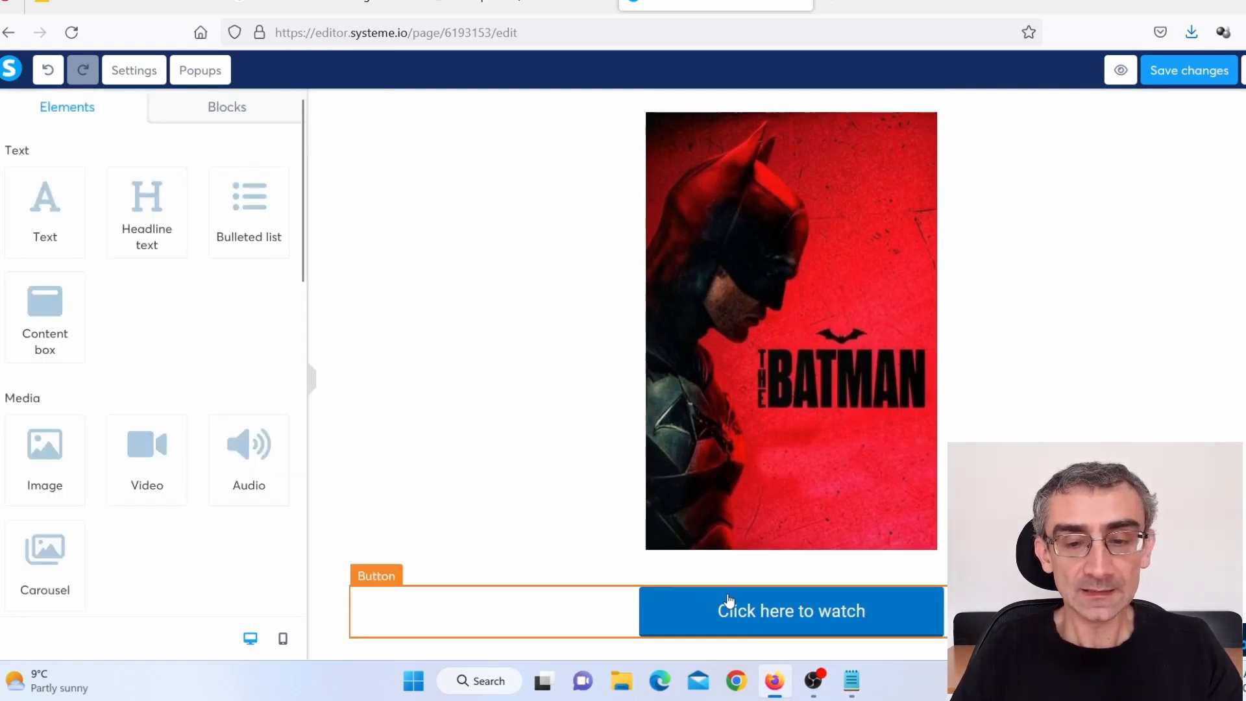
pyautogui.click(760, 610)
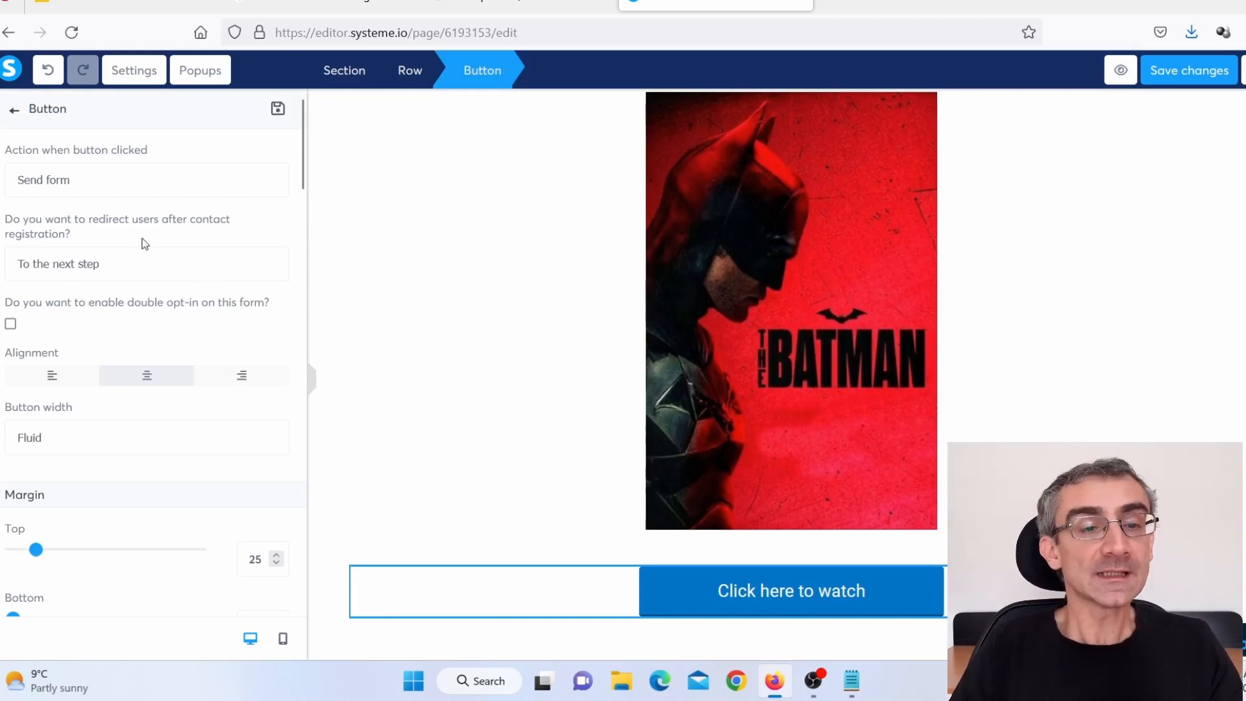
pyautogui.click(110, 275)
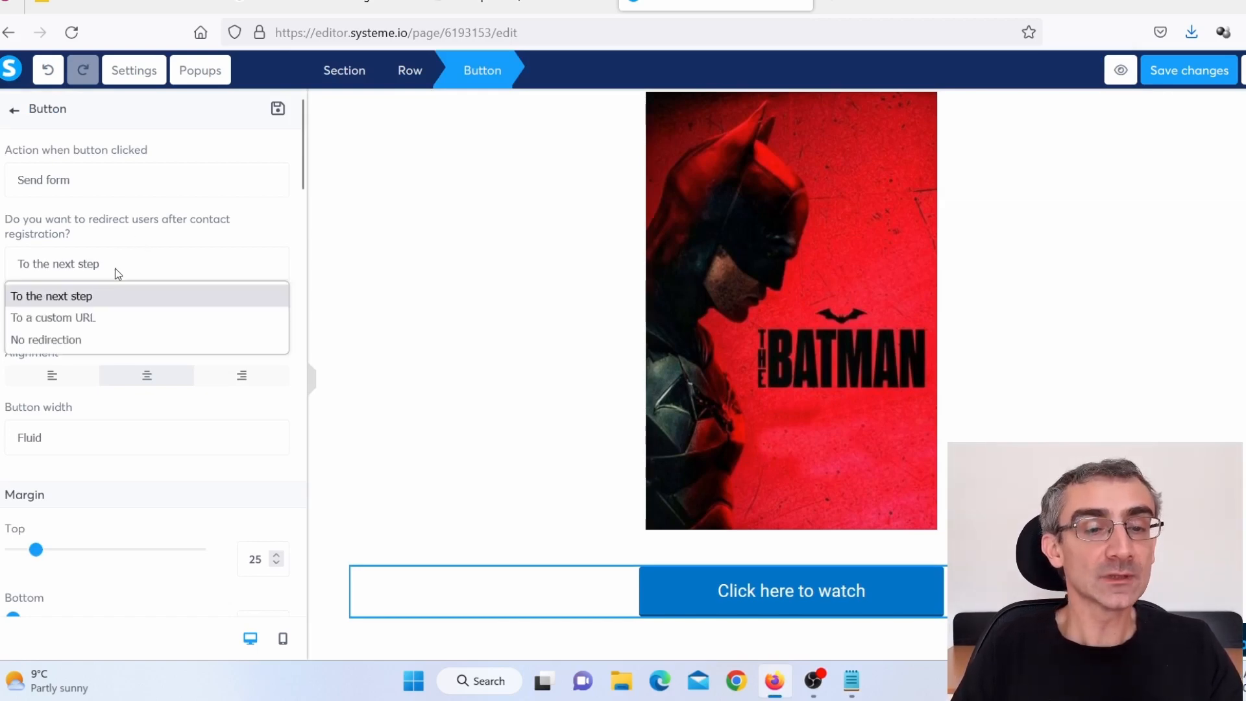
pyautogui.click(100, 319)
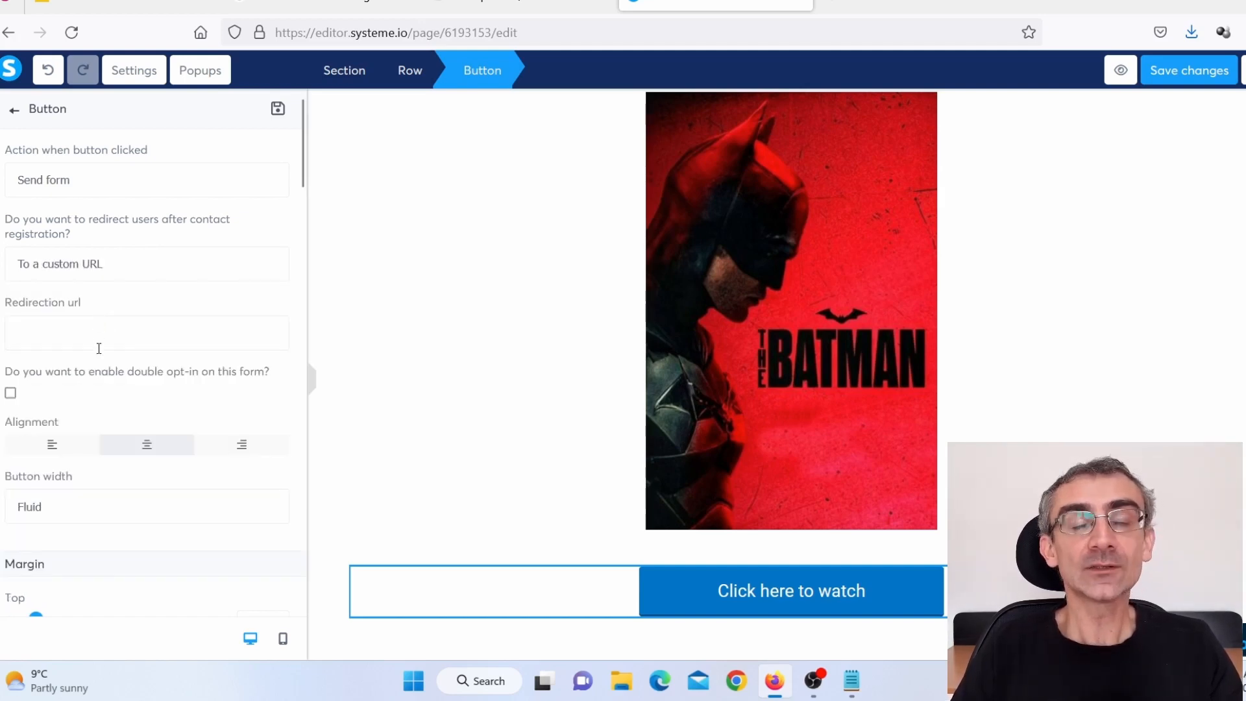
pyautogui.hotkey('ctrl', 'v')
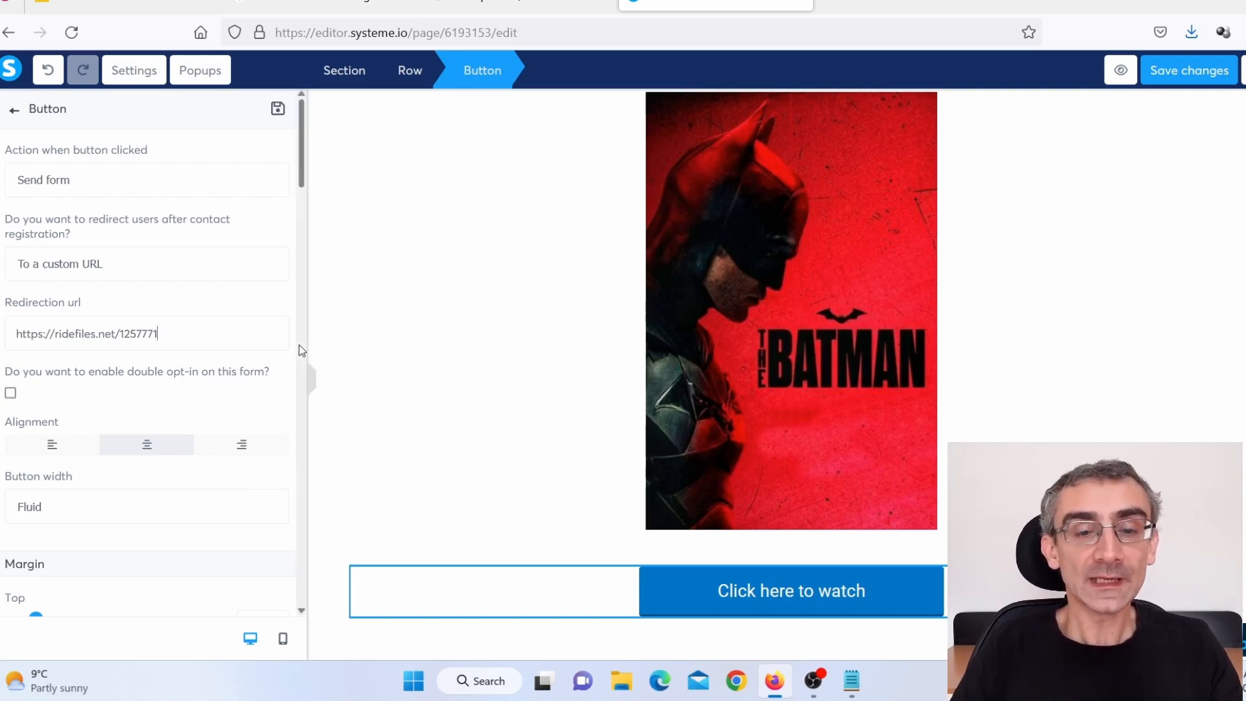
pyautogui.scroll(-5, 297, 348)
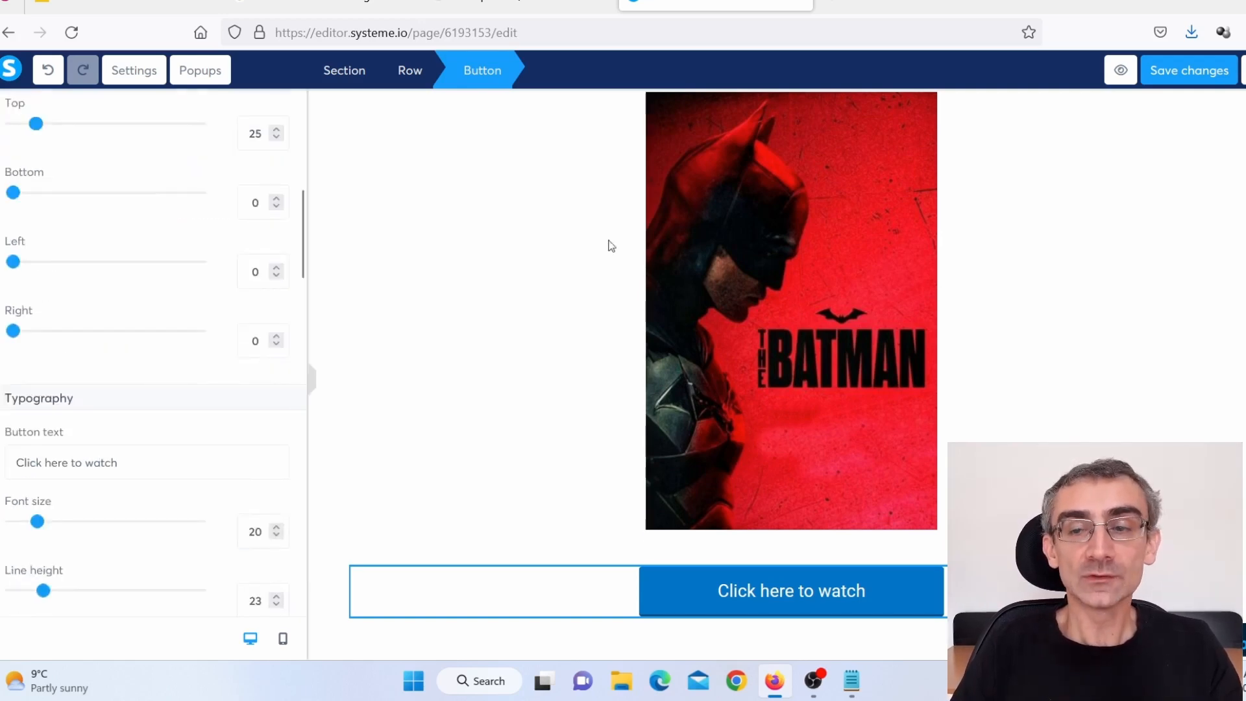
# - Save the page changes, preview the squeeze page down to its button and close the preview
pyautogui.click(1181, 83)
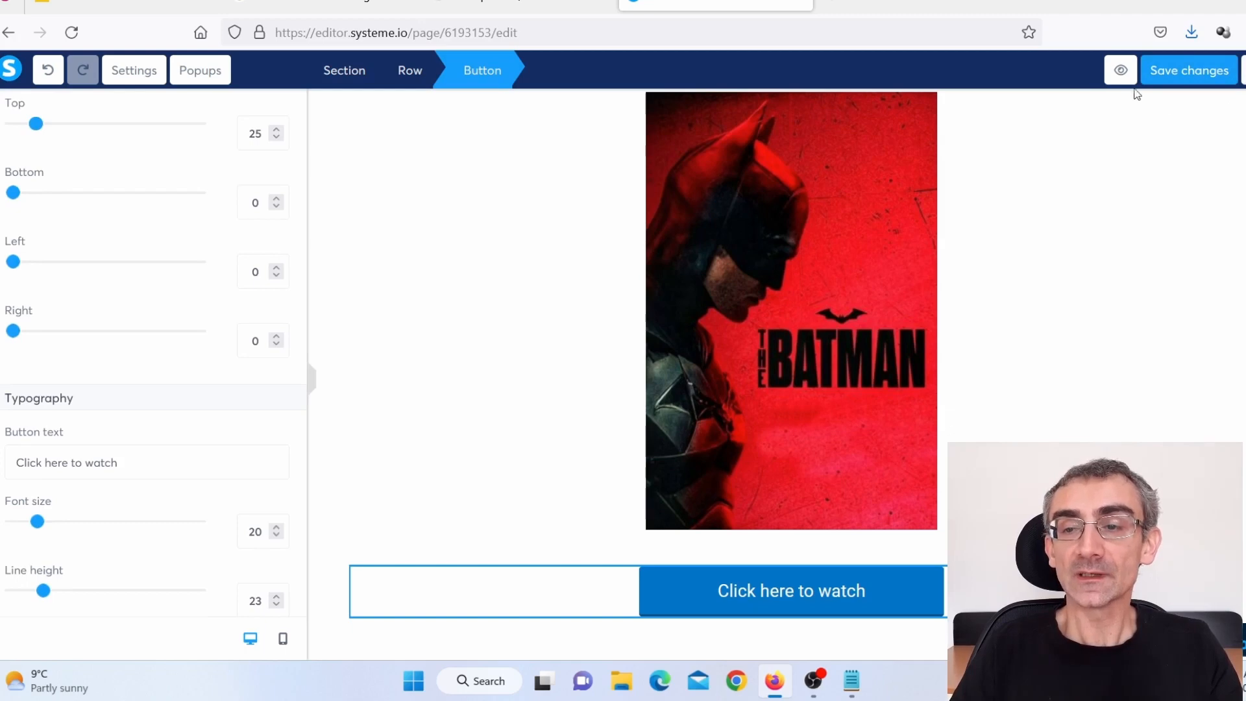
pyautogui.click(1118, 75)
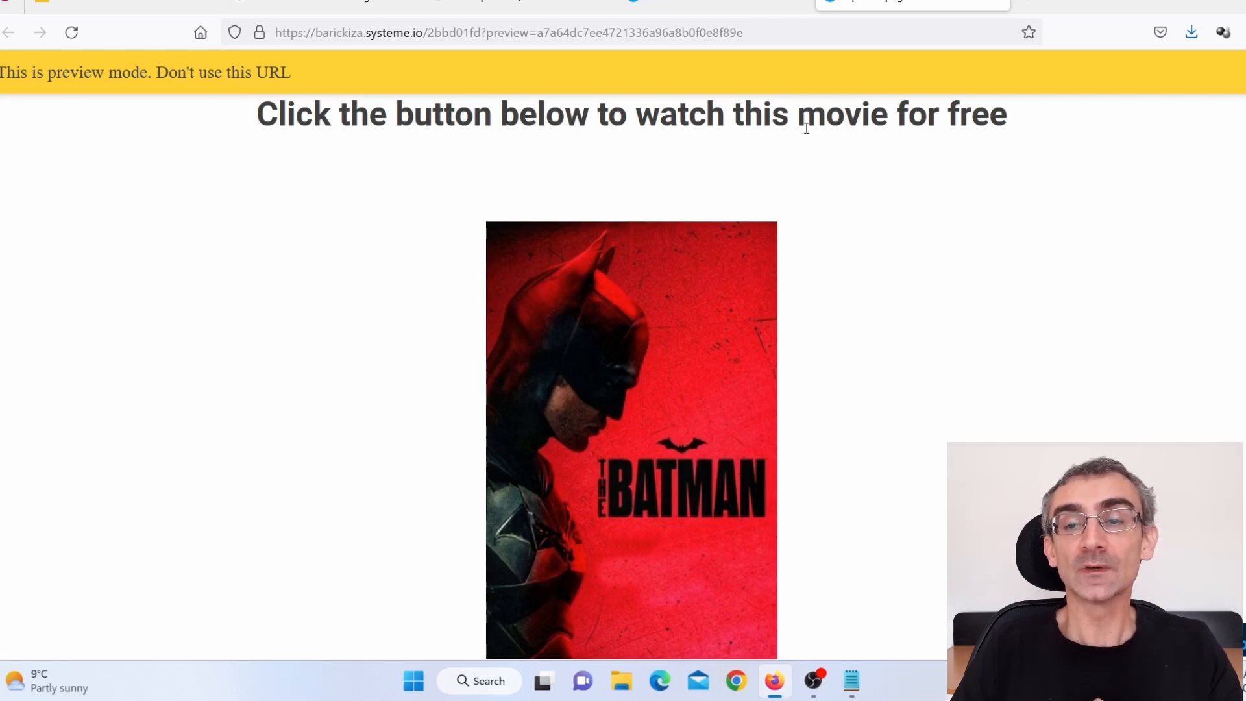
pyautogui.scroll(-2, 690, 403)
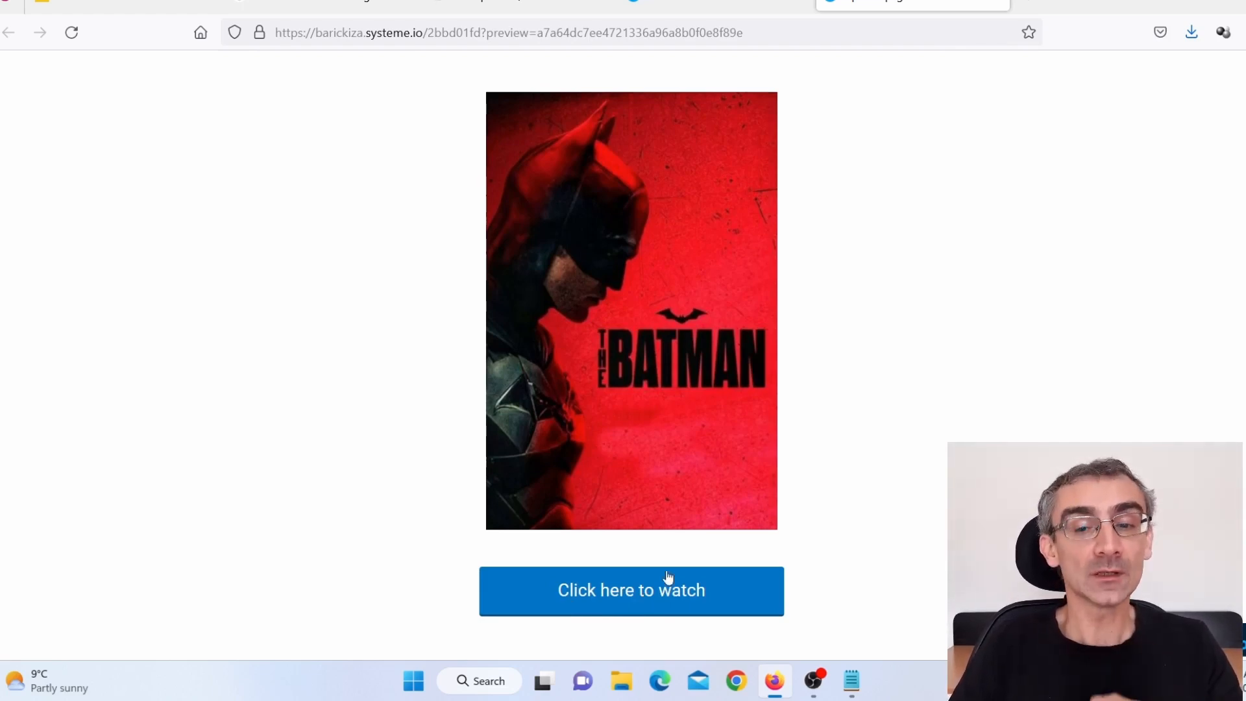
pyautogui.click(998, 6)
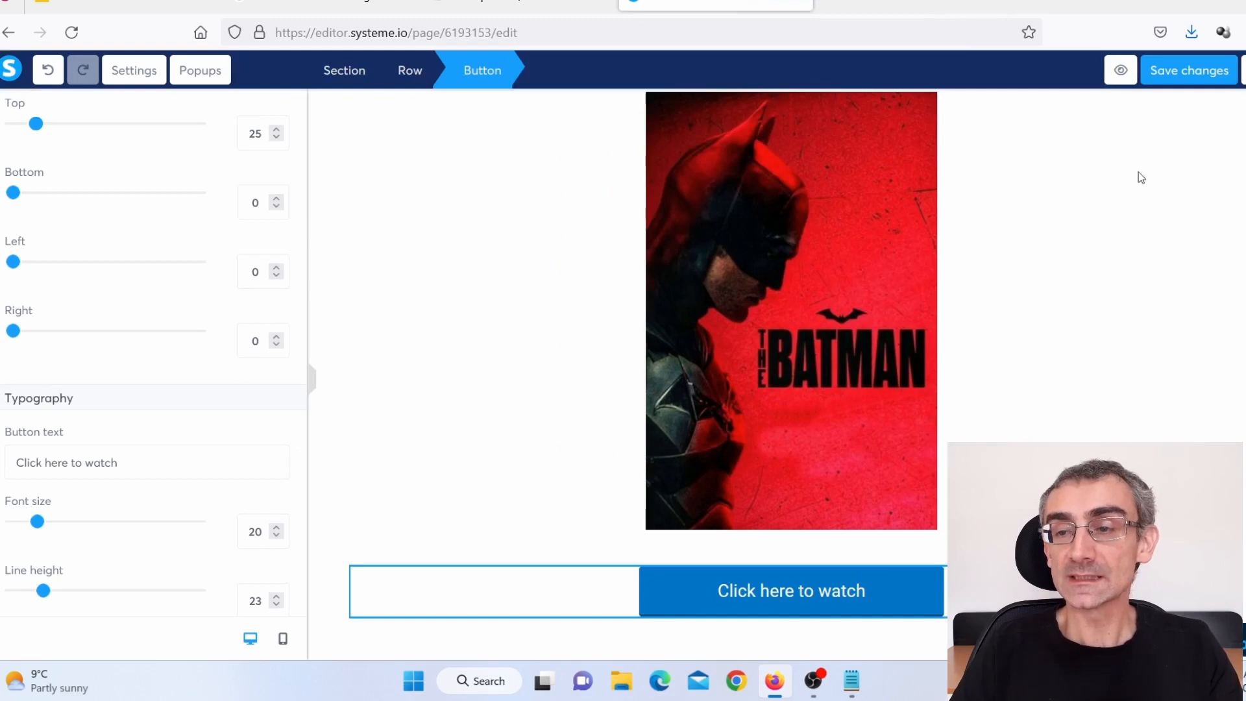
# - Return to the funnel's step configuration, copy the squeeze page's URL and paste it into Notepad below the ridefiles.net link
pyautogui.hotkey('alt', 'Left')
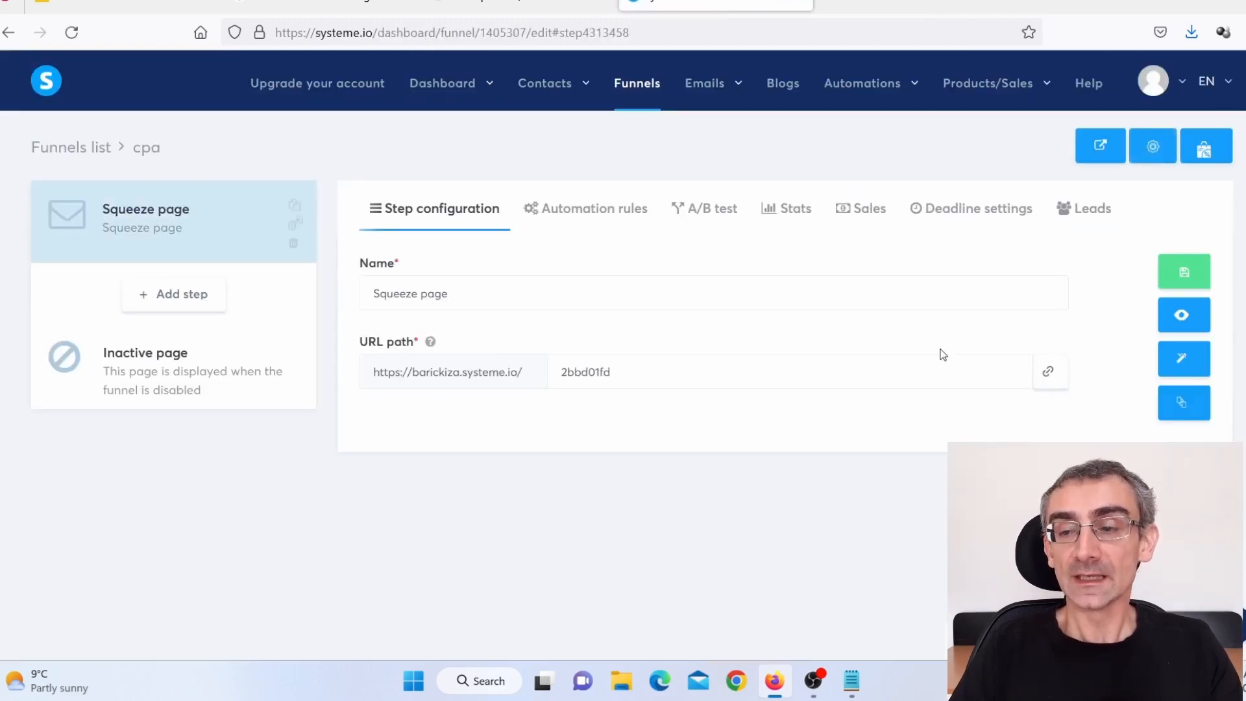
pyautogui.click(1048, 376)
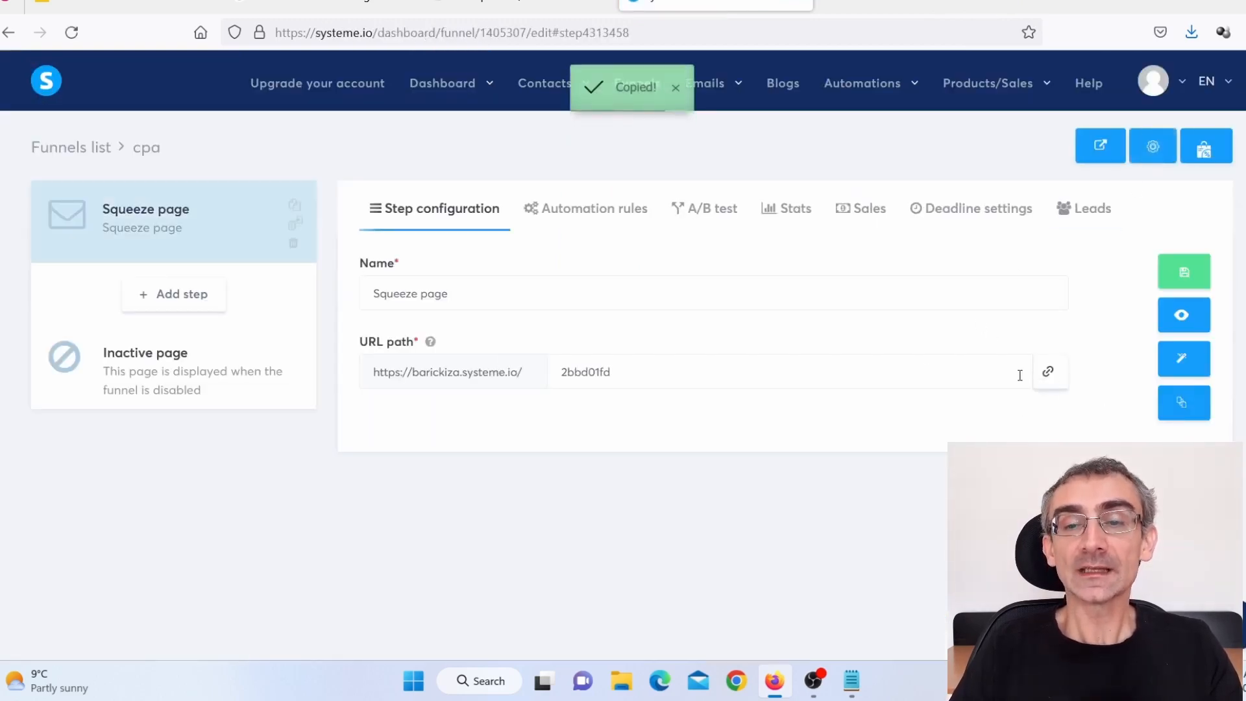
pyautogui.click(851, 680)
pyautogui.click(554, 312)
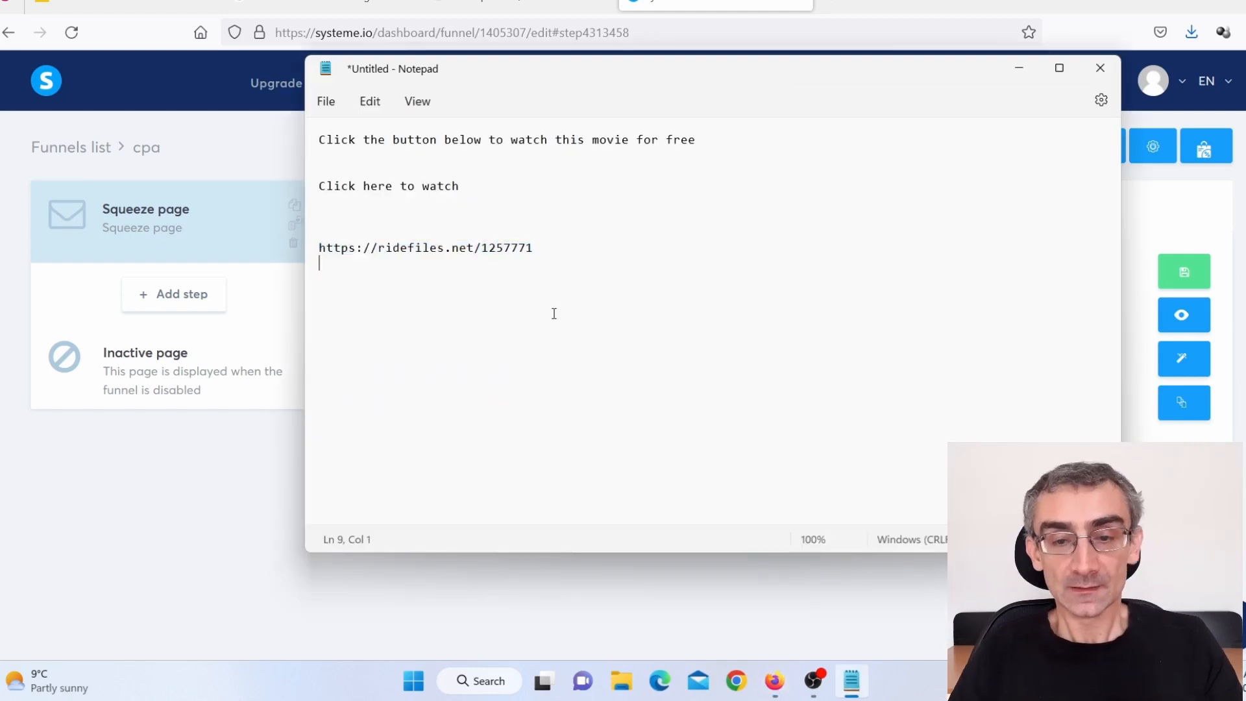
pyautogui.press('Return')
pyautogui.press('Return')
pyautogui.hotkey('ctrl', 'v')
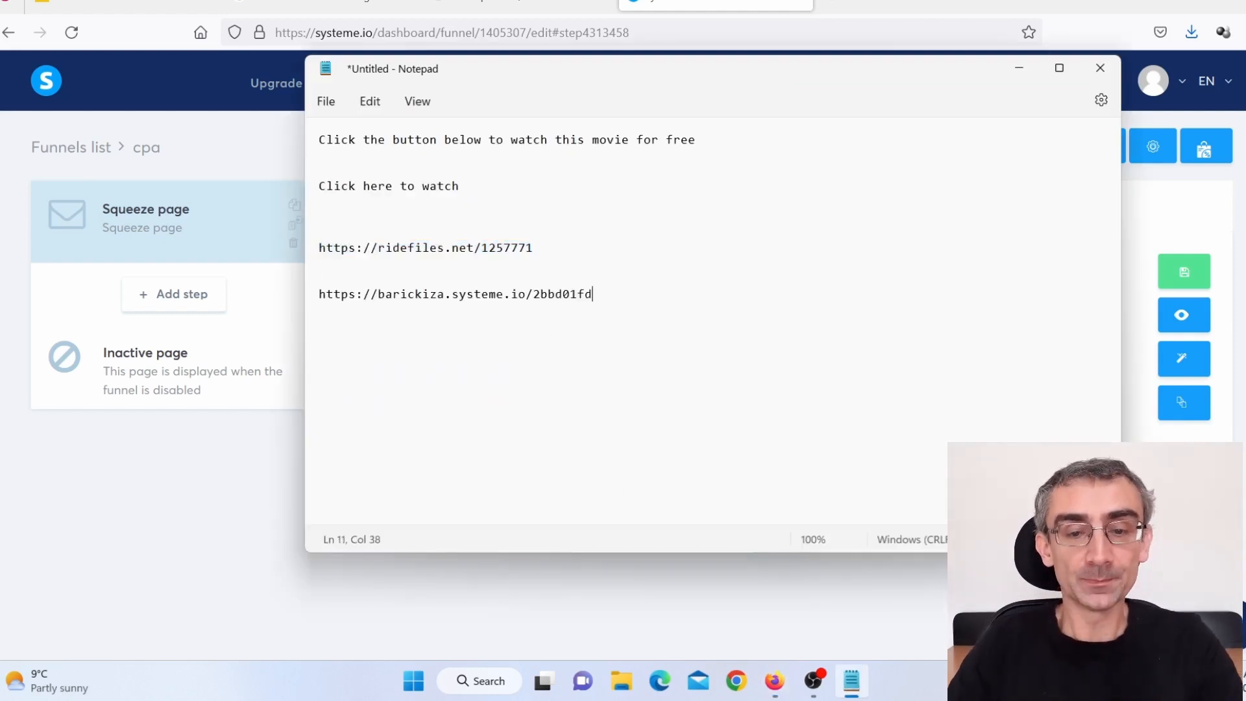
pyautogui.moveTo(334, 277); pyautogui.dragTo(664, 363)
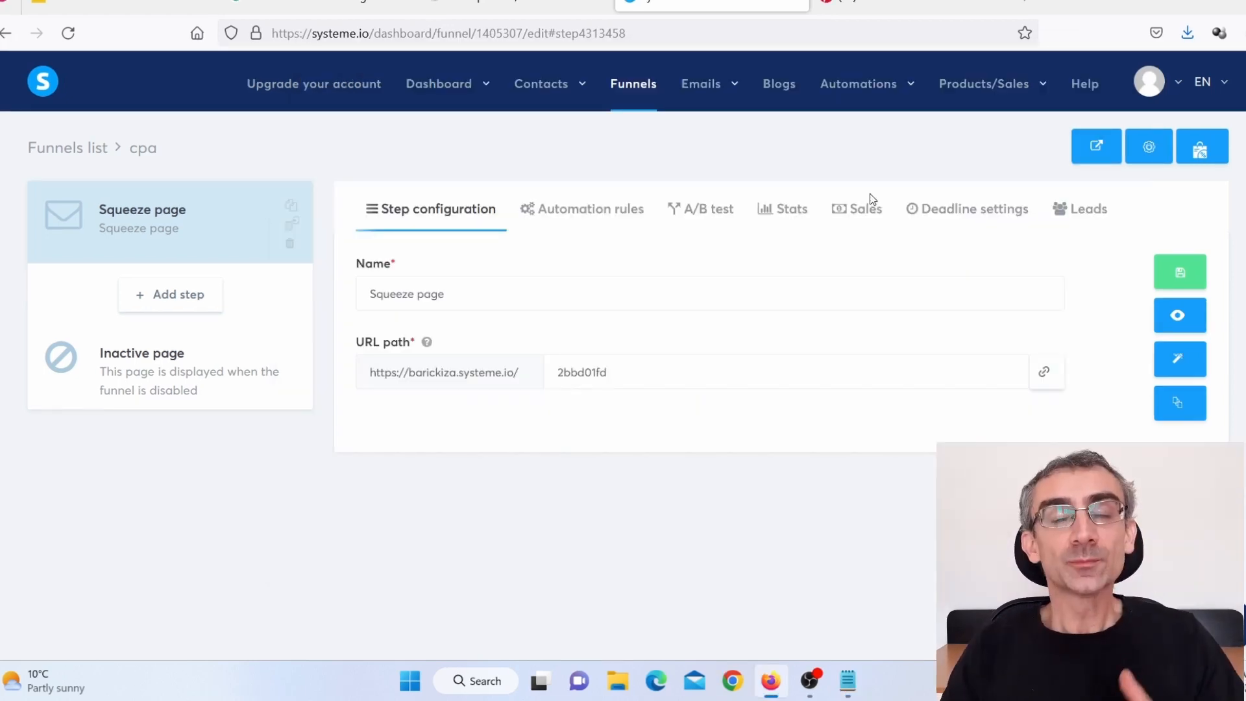
# - Switch to Pinterest and start creating a new Pin
pyautogui.click(886, 3)
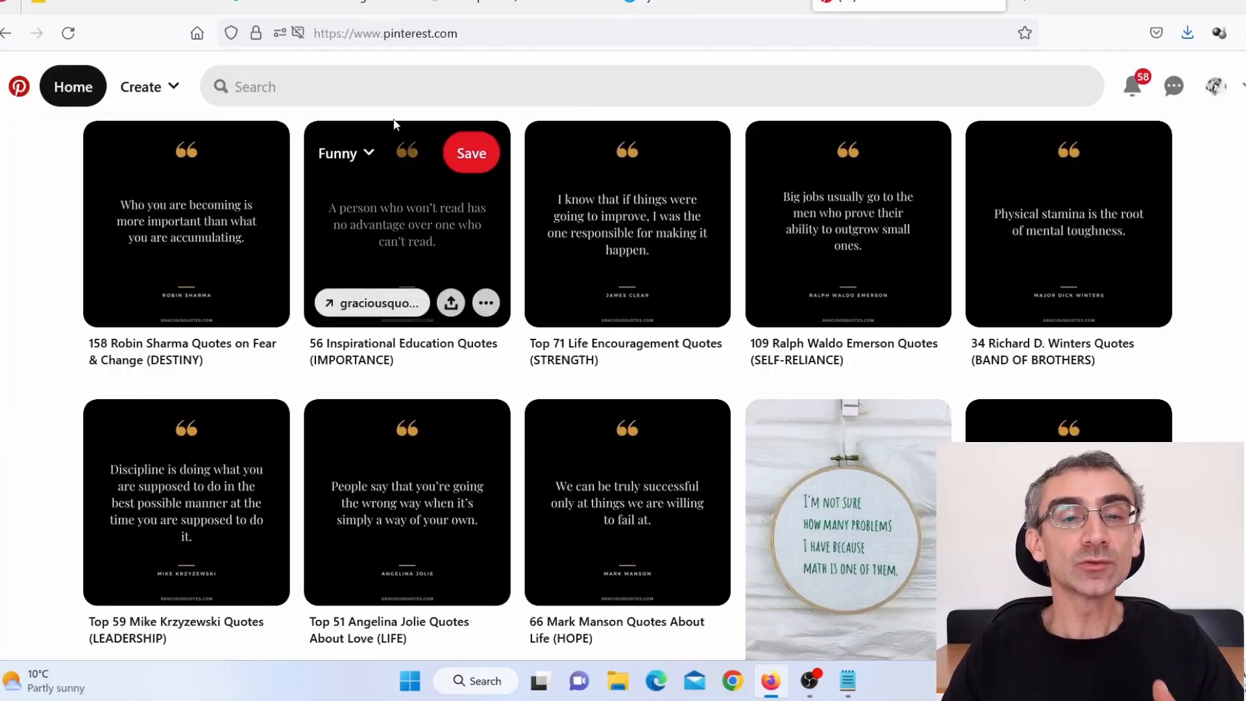
pyautogui.click(162, 91)
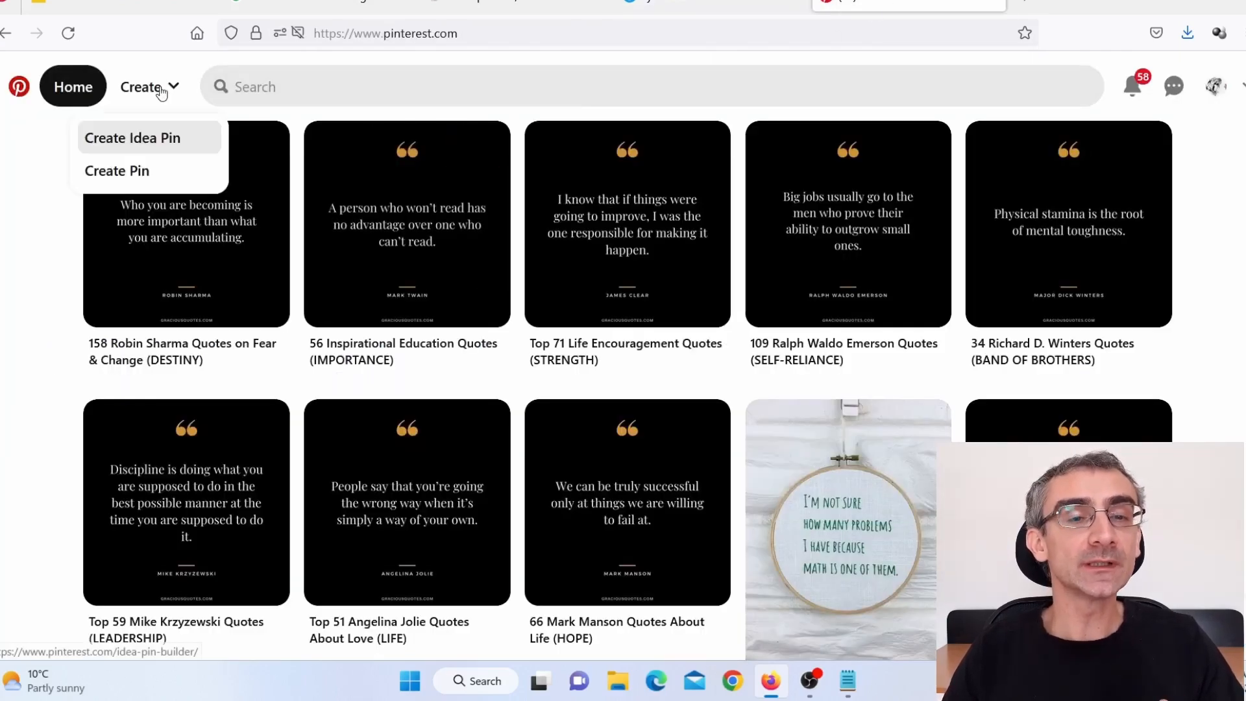
pyautogui.click(121, 174)
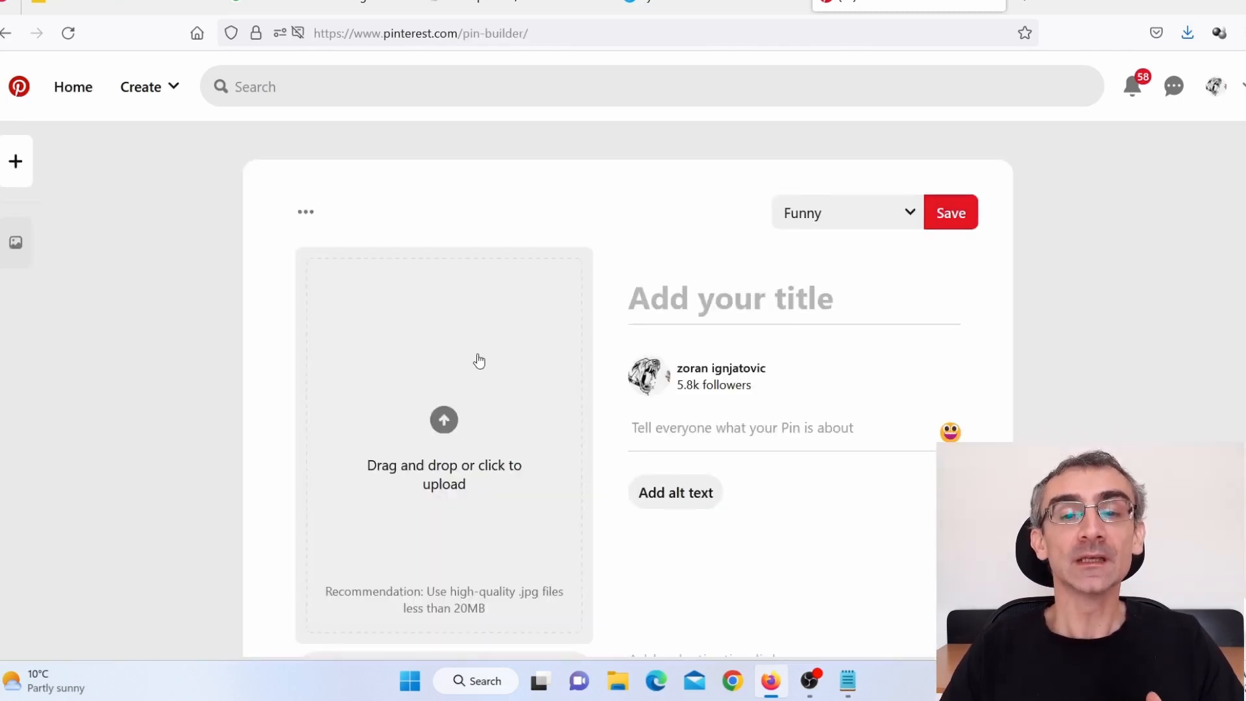
# - Check the Pin's board choices without changing them and upload the Batman poster from the Desktop as the Pin image
pyautogui.click(836, 221)
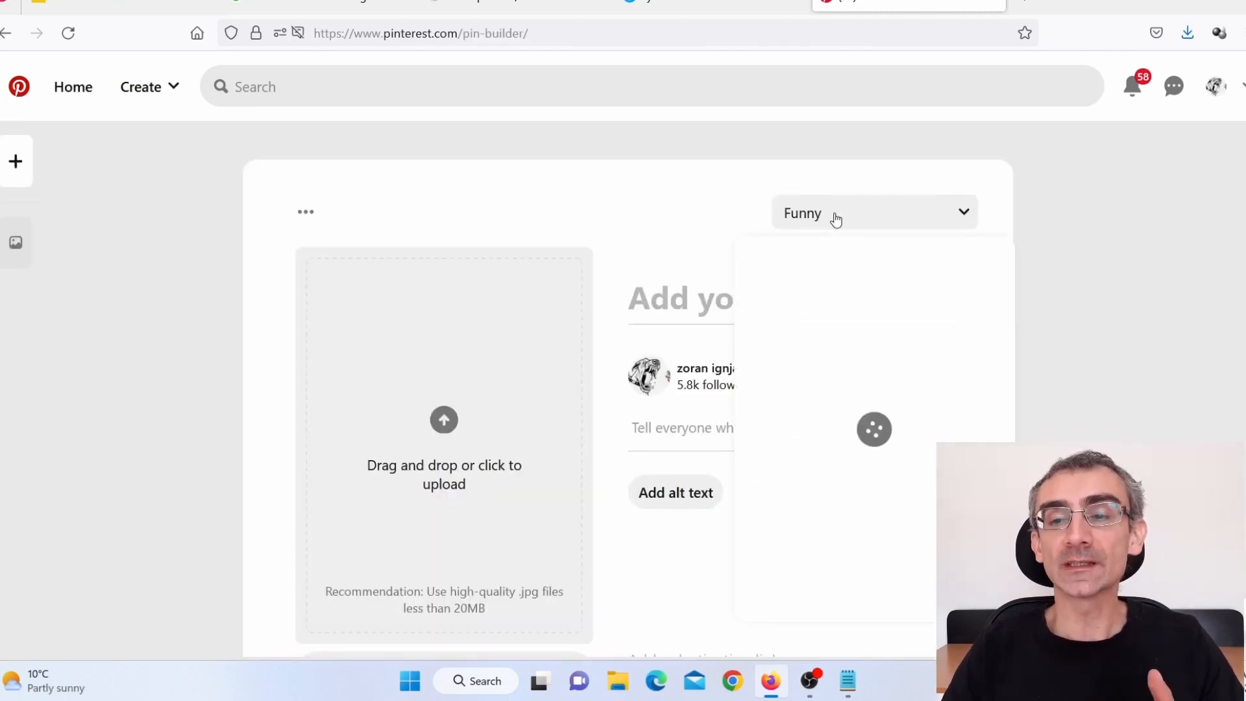
pyautogui.click(684, 188)
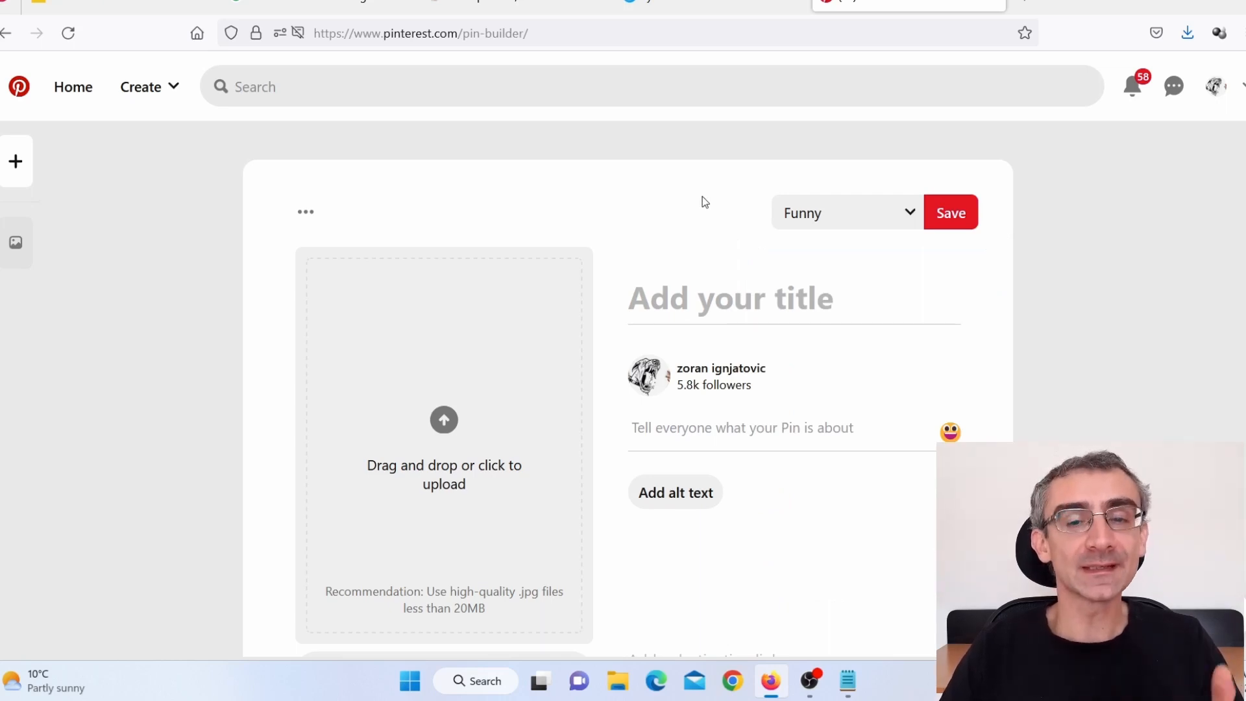
pyautogui.click(453, 436)
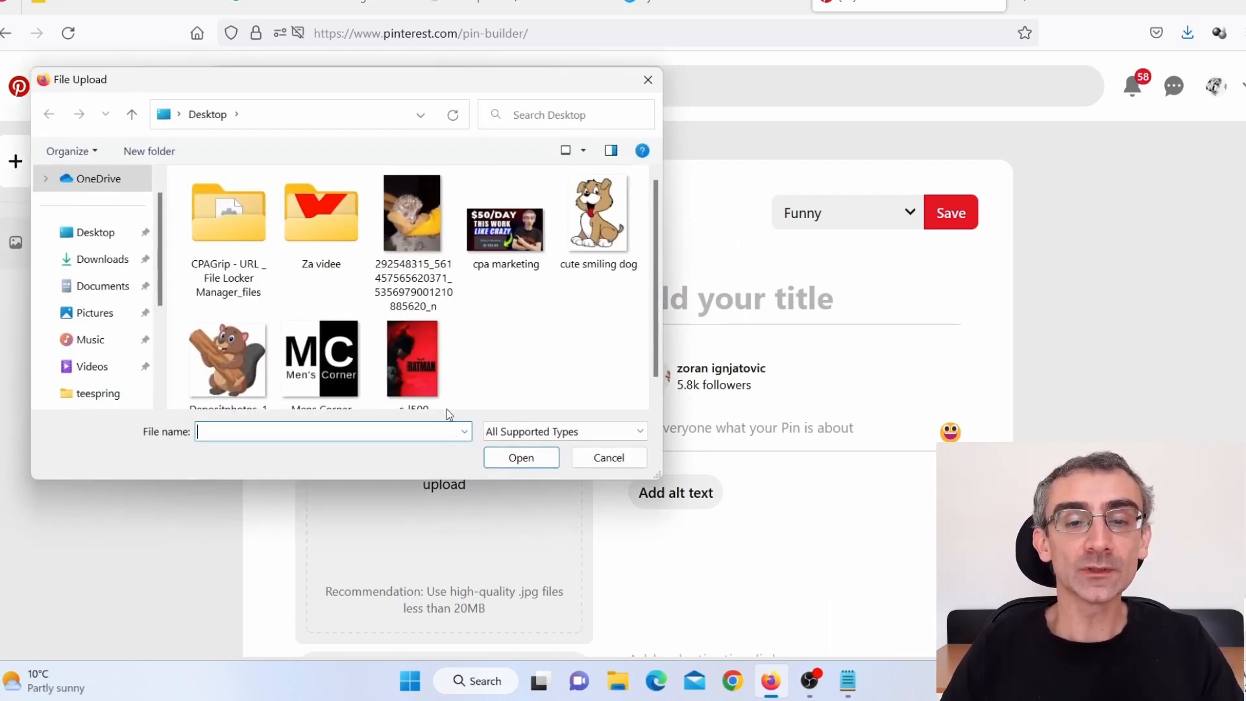
pyautogui.doubleClick(438, 369)
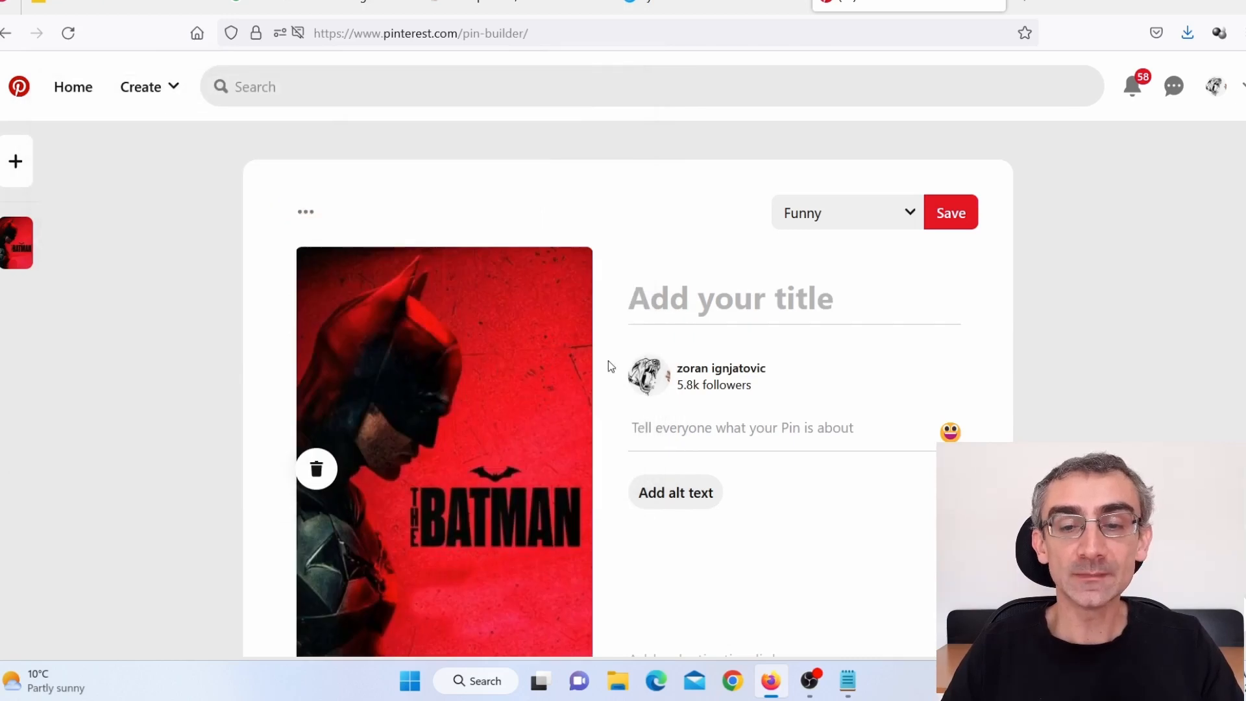
# - Set both the Pin's title and its description to "Watch Batman 2022 for free"
pyautogui.click(700, 299)
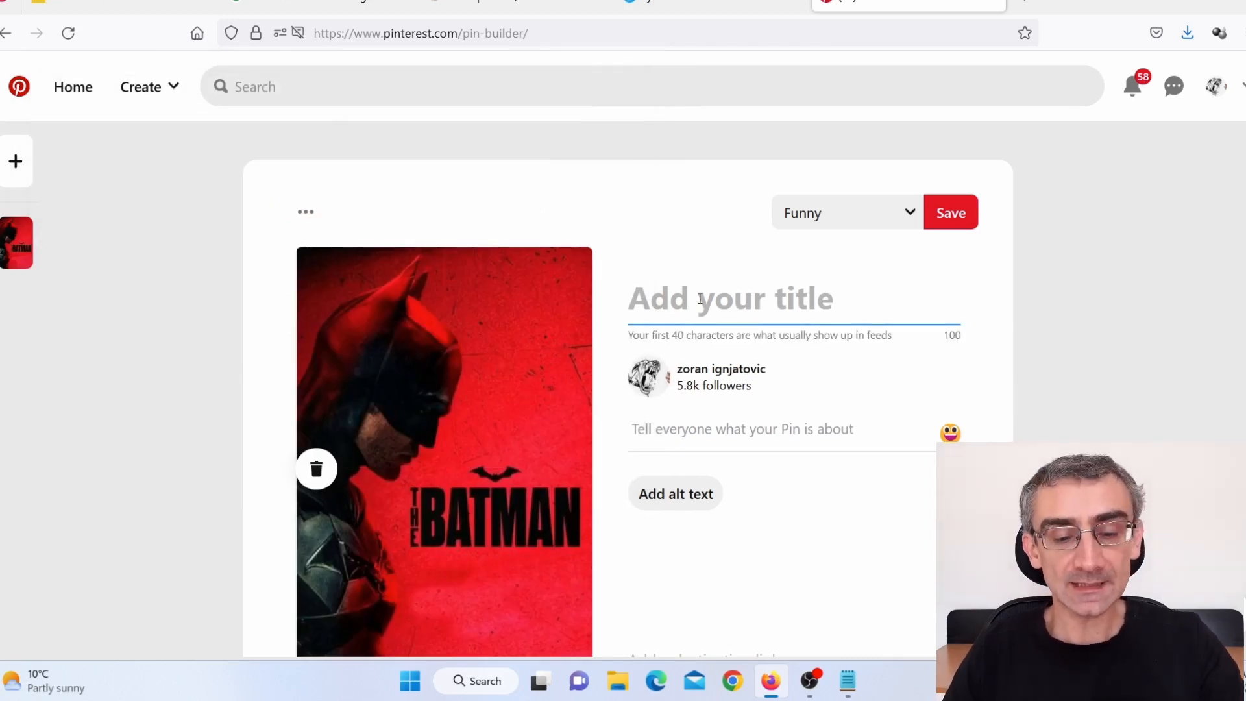
pyautogui.hotkey('ctrl', 'v')
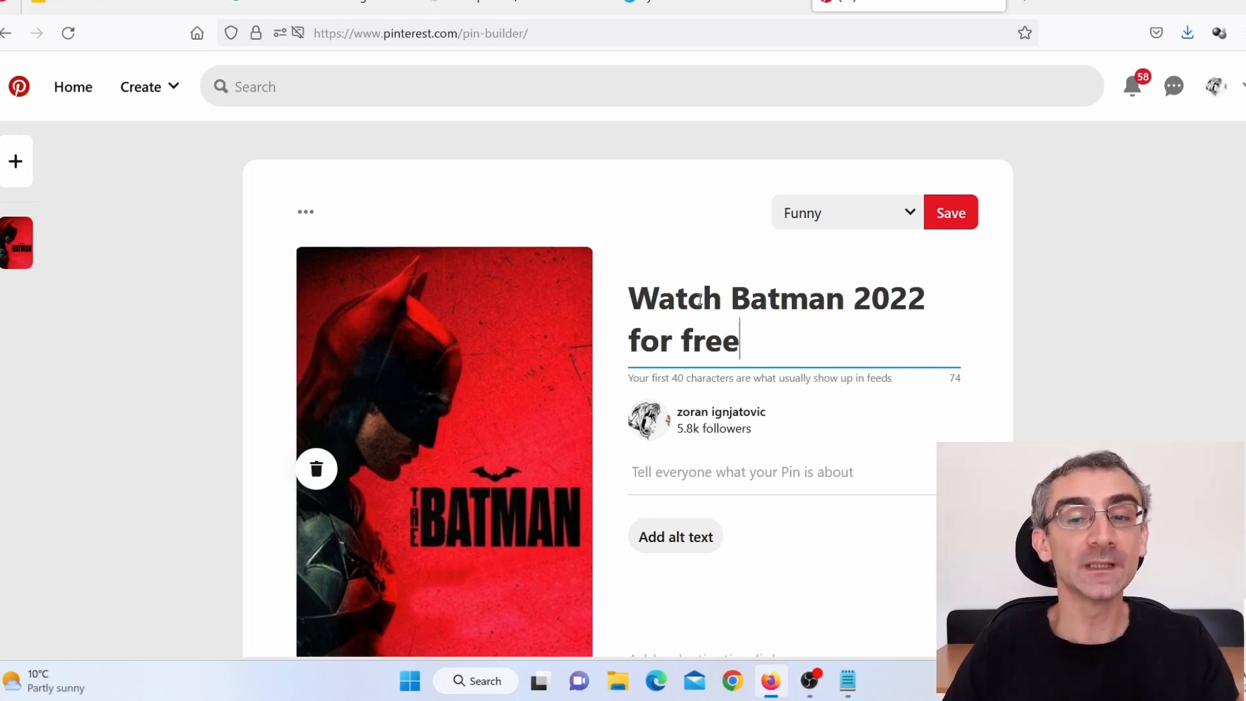
pyautogui.click(700, 479)
pyautogui.hotkey('ctrl', 'v')
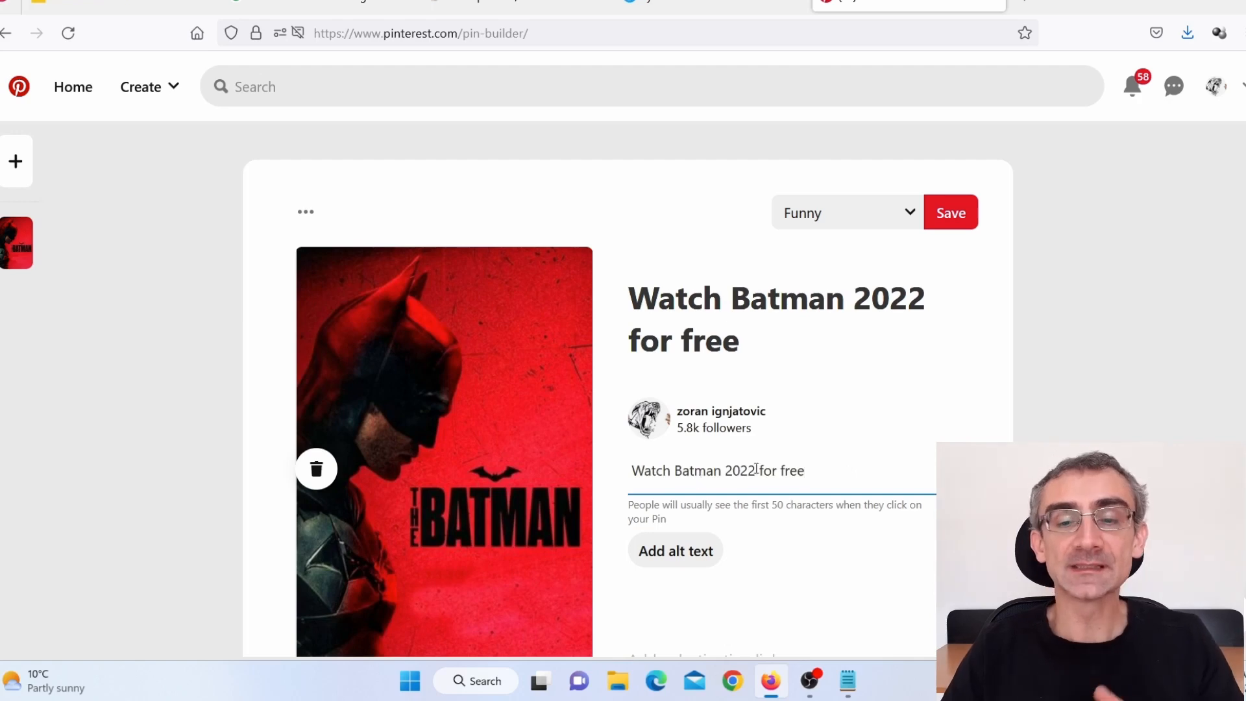
# - Copy the squeeze page's URL from Notepad into the Pin's destination link and switch back to the funnel's step configuration in systeme.io
pyautogui.scroll(-2, 757, 468)
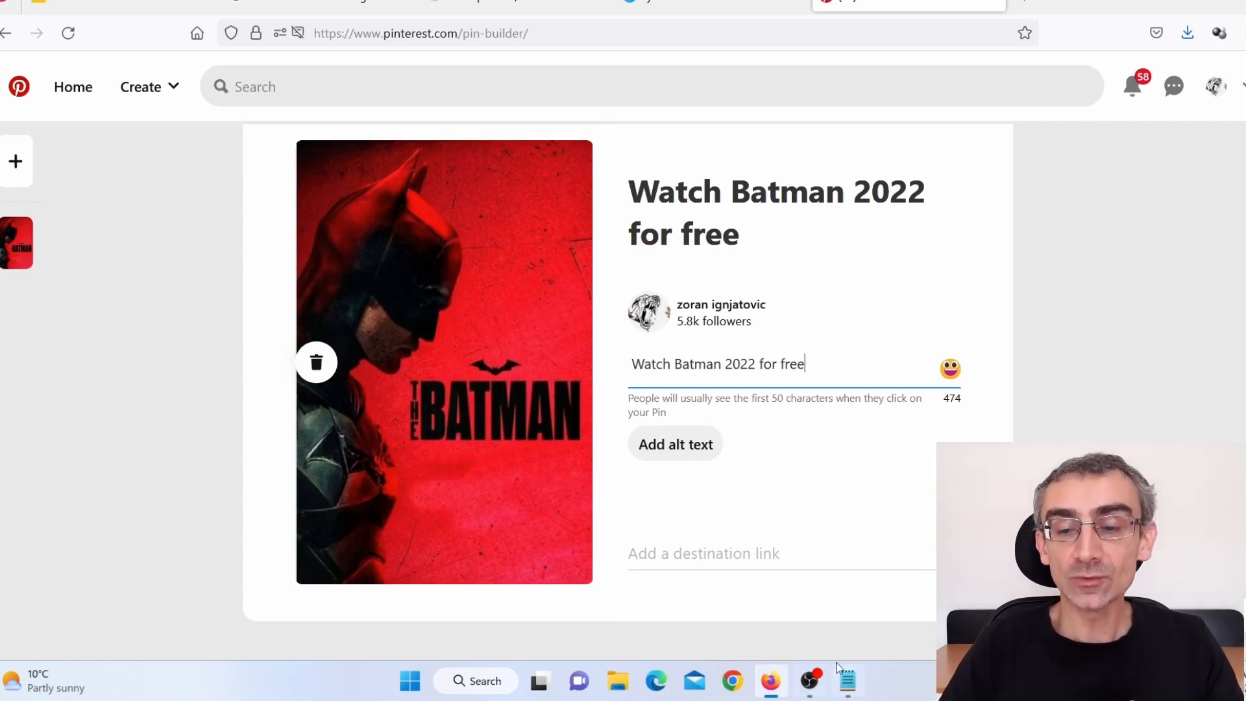
pyautogui.click(845, 680)
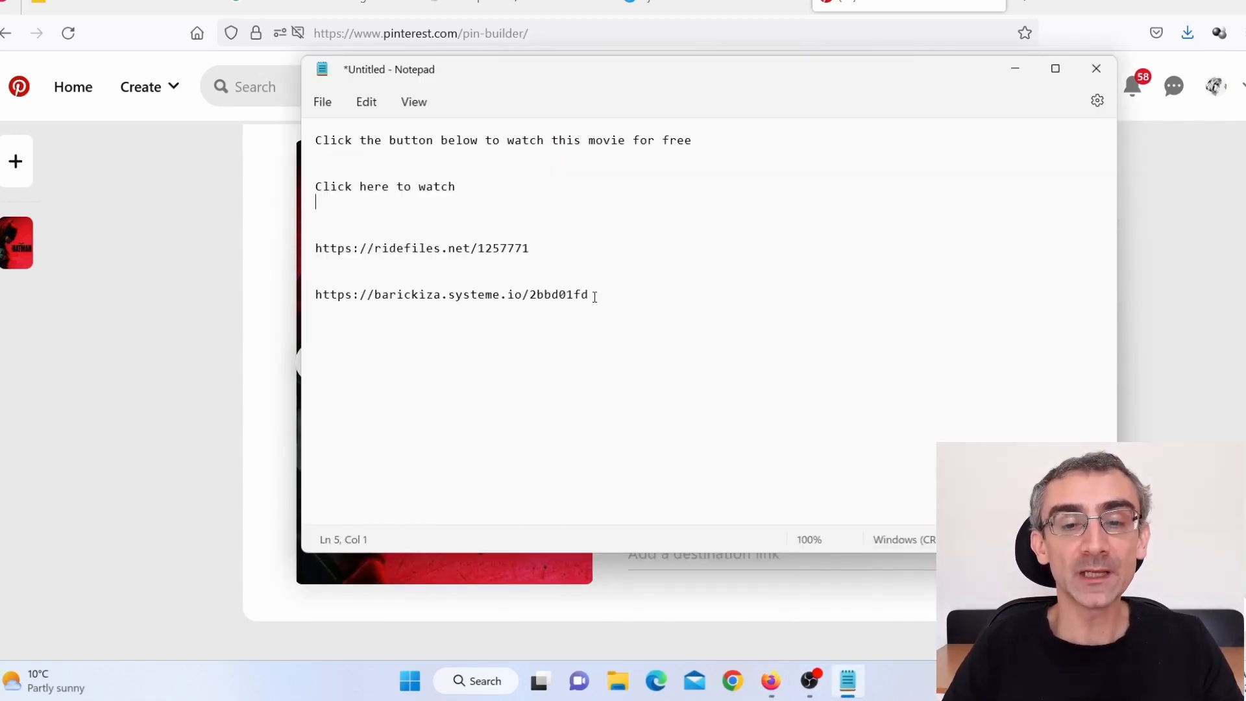
pyautogui.moveTo(591, 295); pyautogui.dragTo(312, 309)
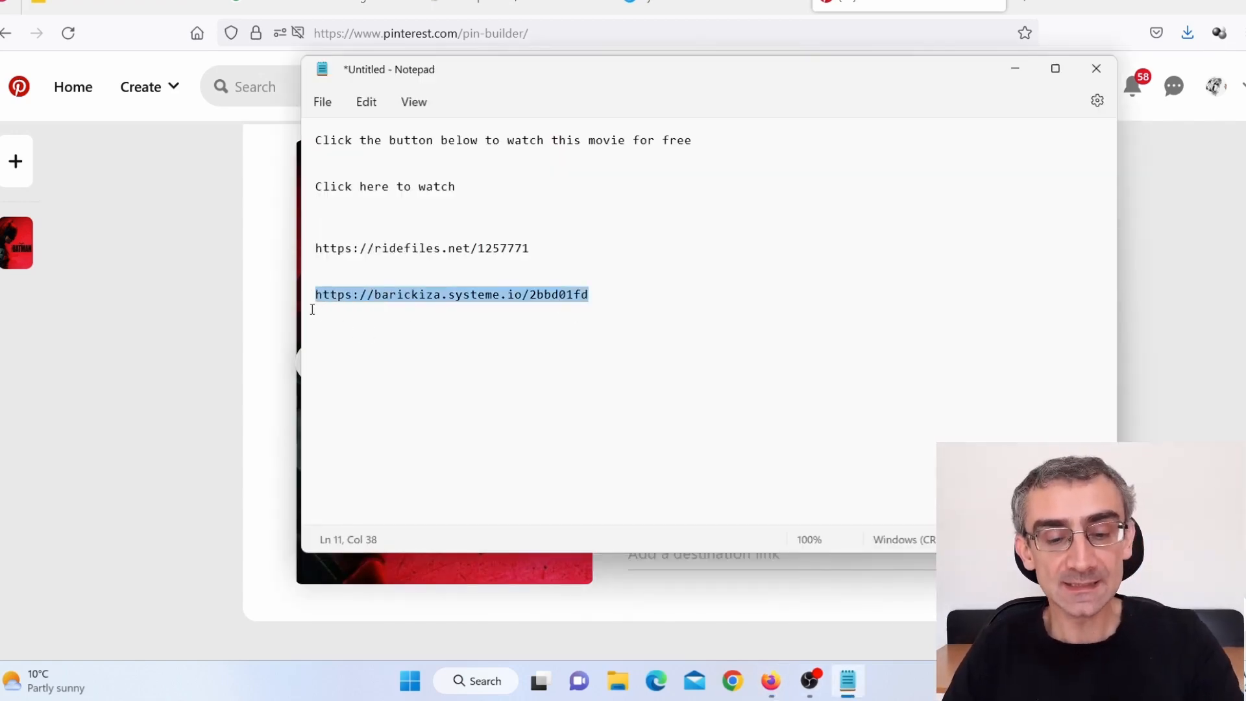
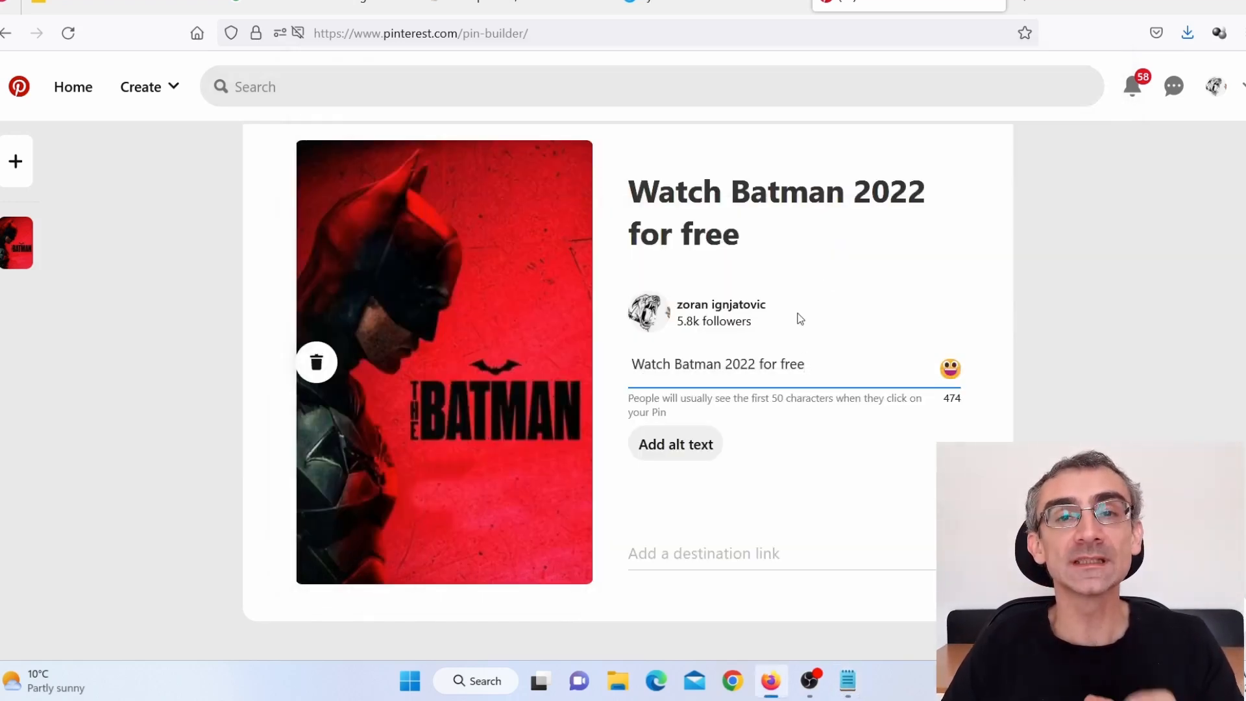
pyautogui.click(712, 553)
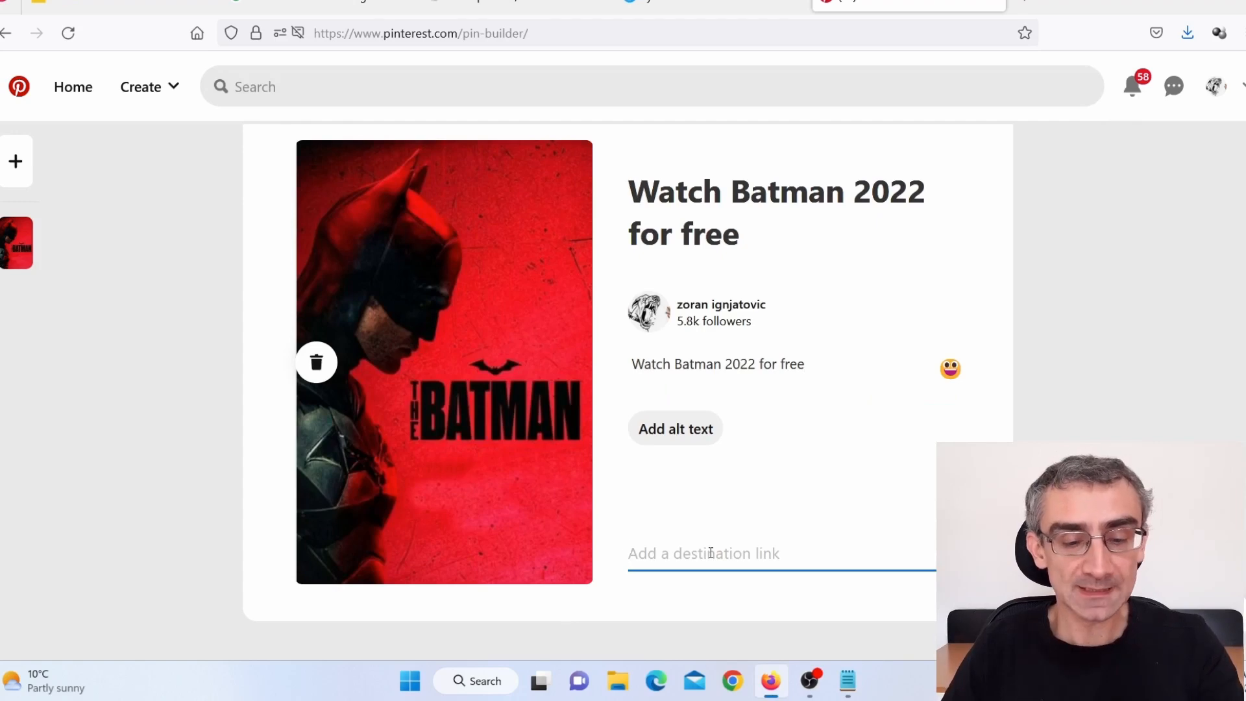
pyautogui.write('https://barickiza.systeme.io/2bbd01fd')
pyautogui.scroll(2, 990, 350)
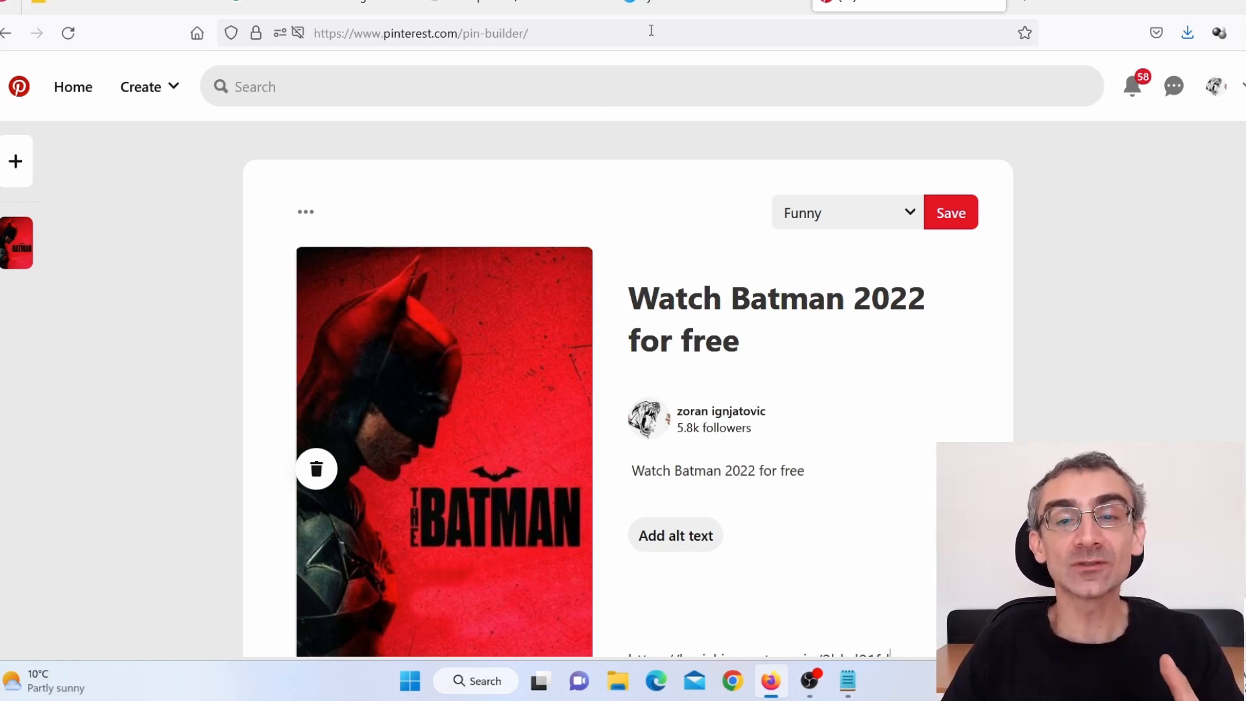
pyautogui.click(682, 3)
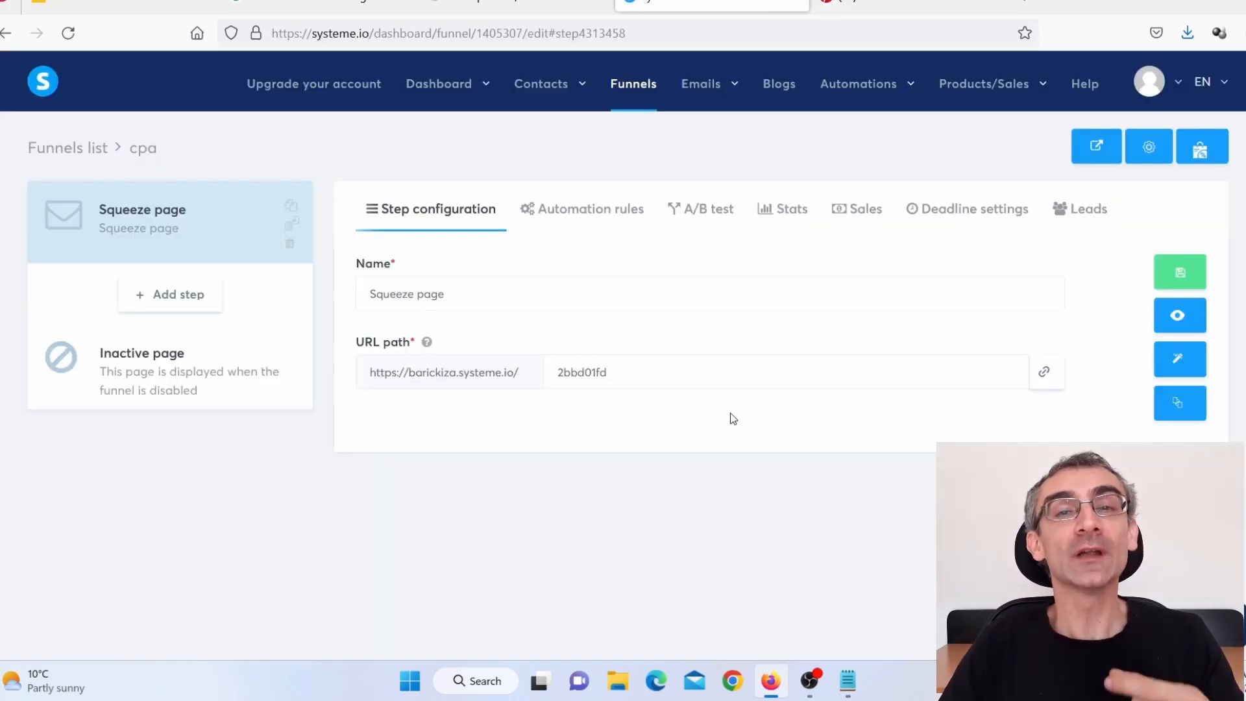